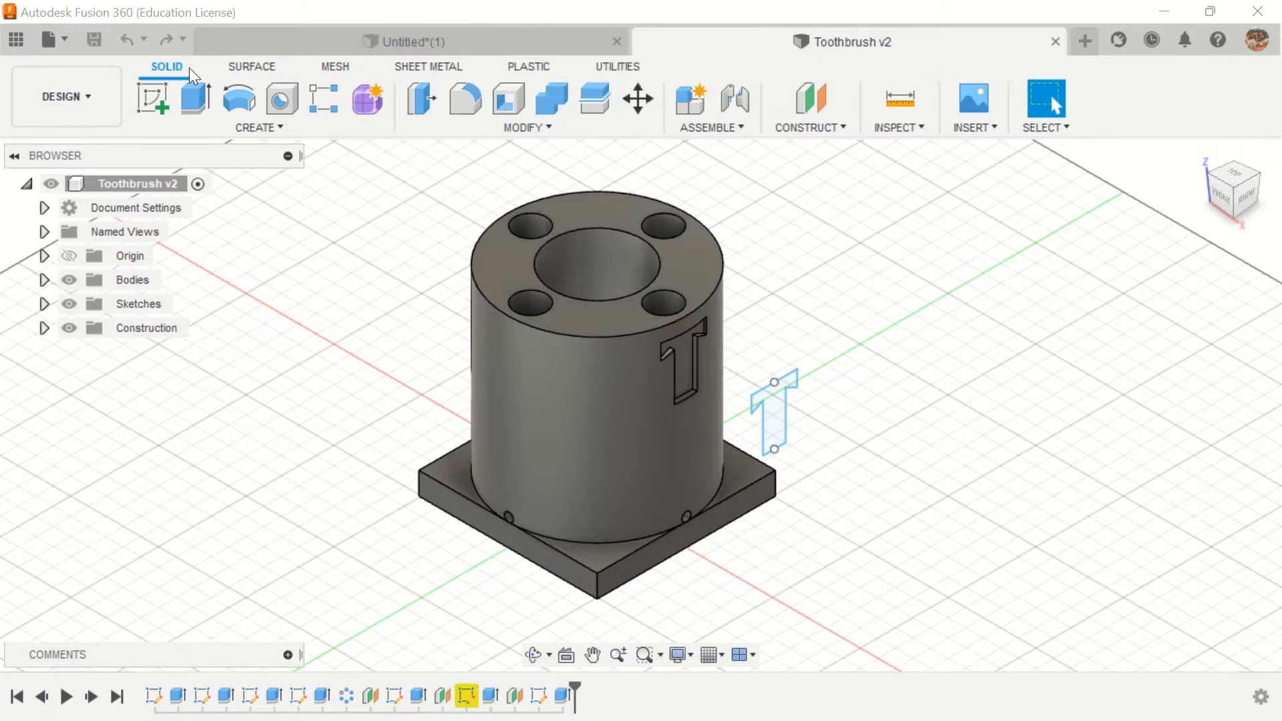
click(430, 32)
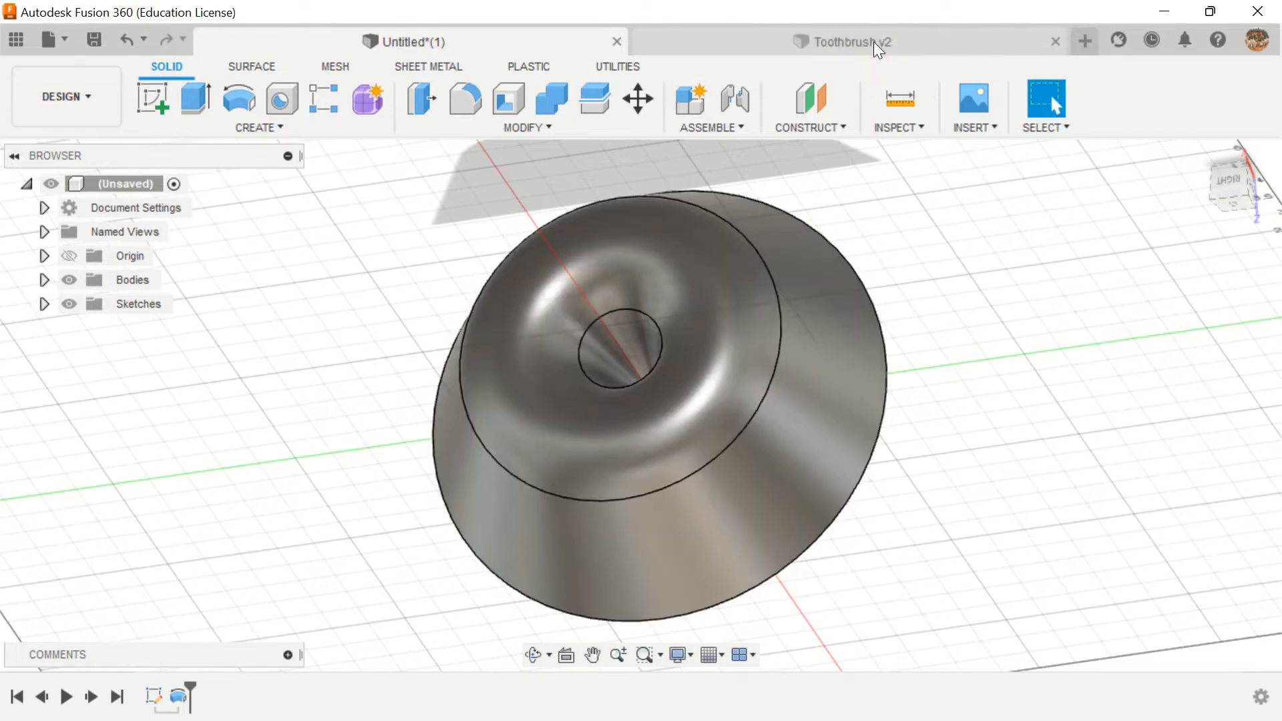
click(873, 42)
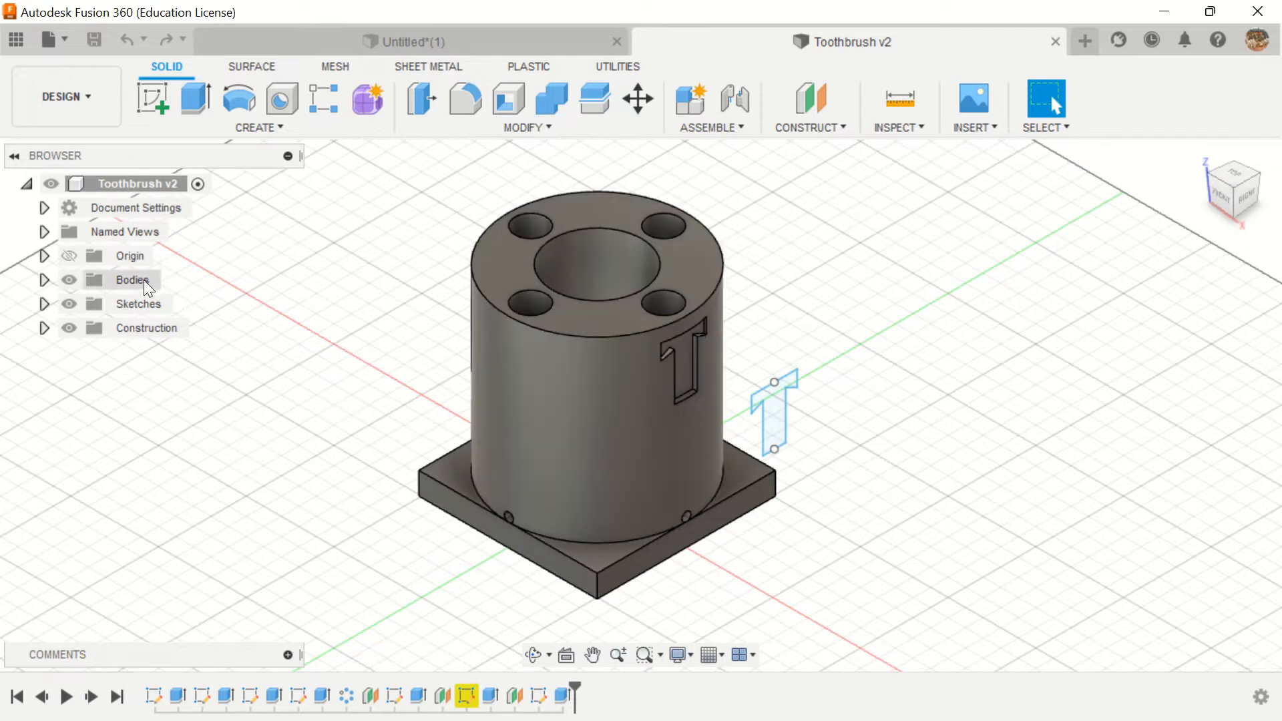
Create a new drawing from the Toothbrush design using the ASME standard, inch units and sheet size A (11in x 8.5in).
click(65, 44)
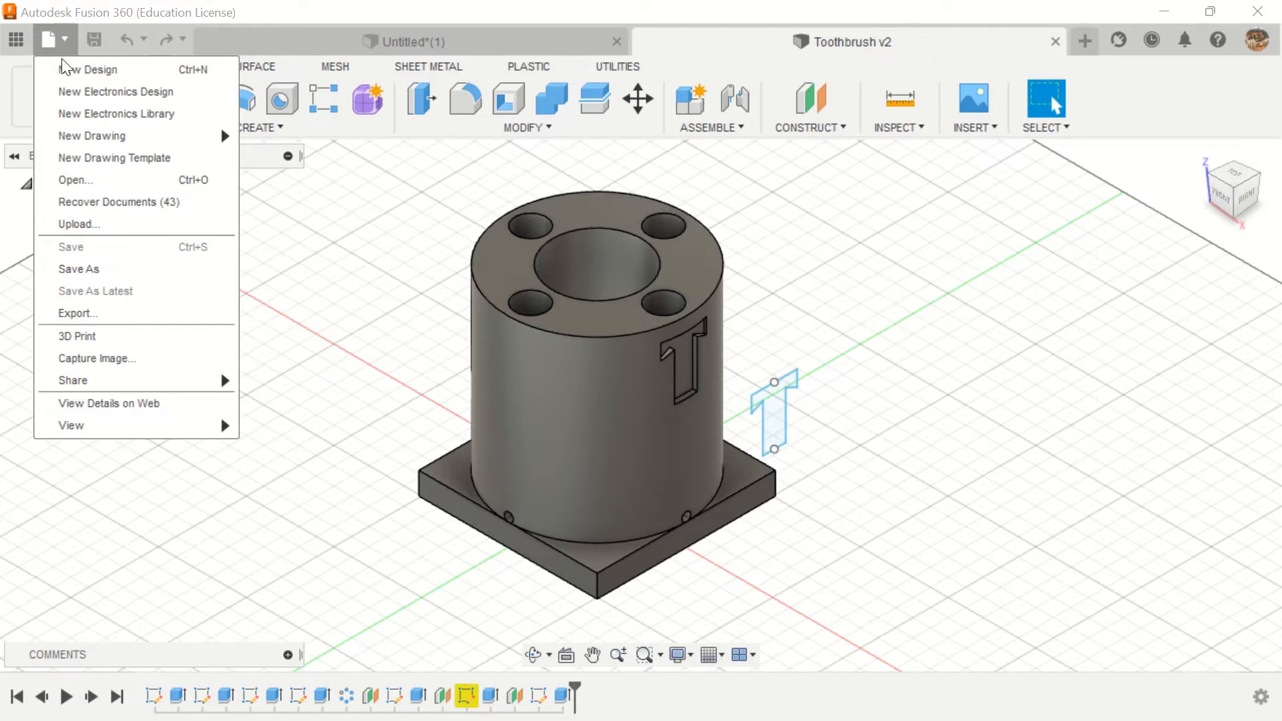
mouse_move(75, 140)
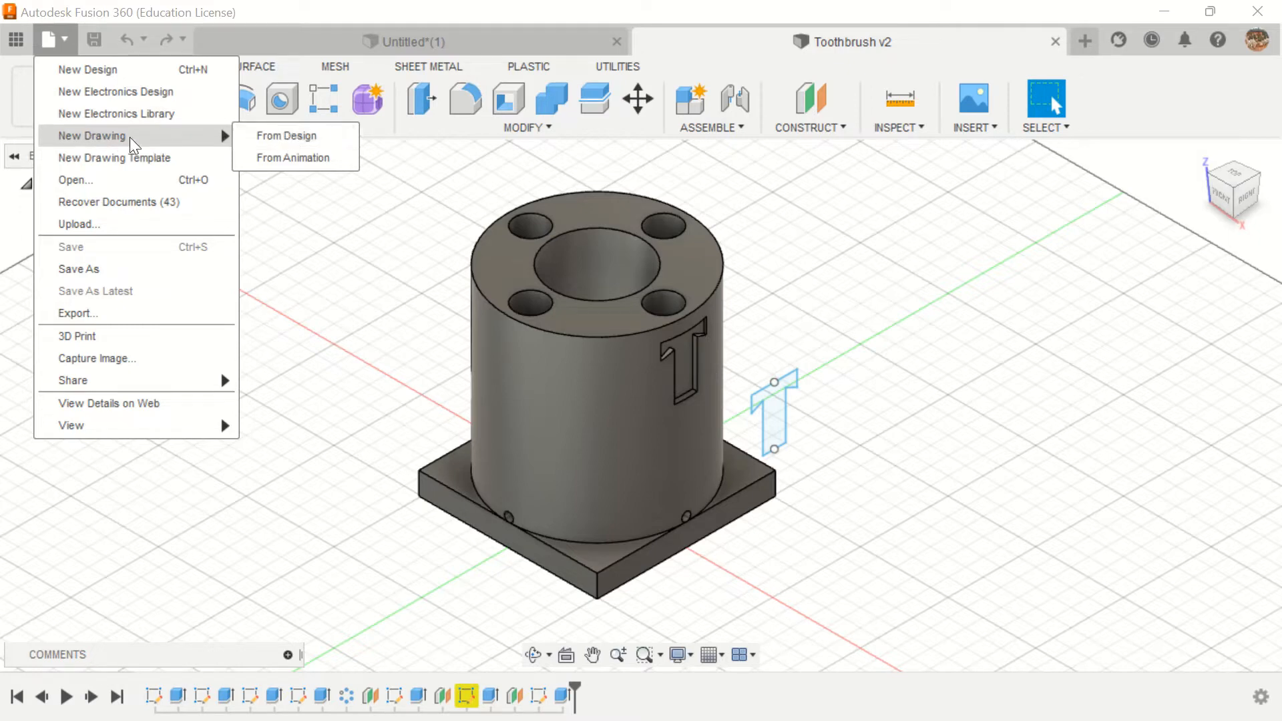
click(261, 138)
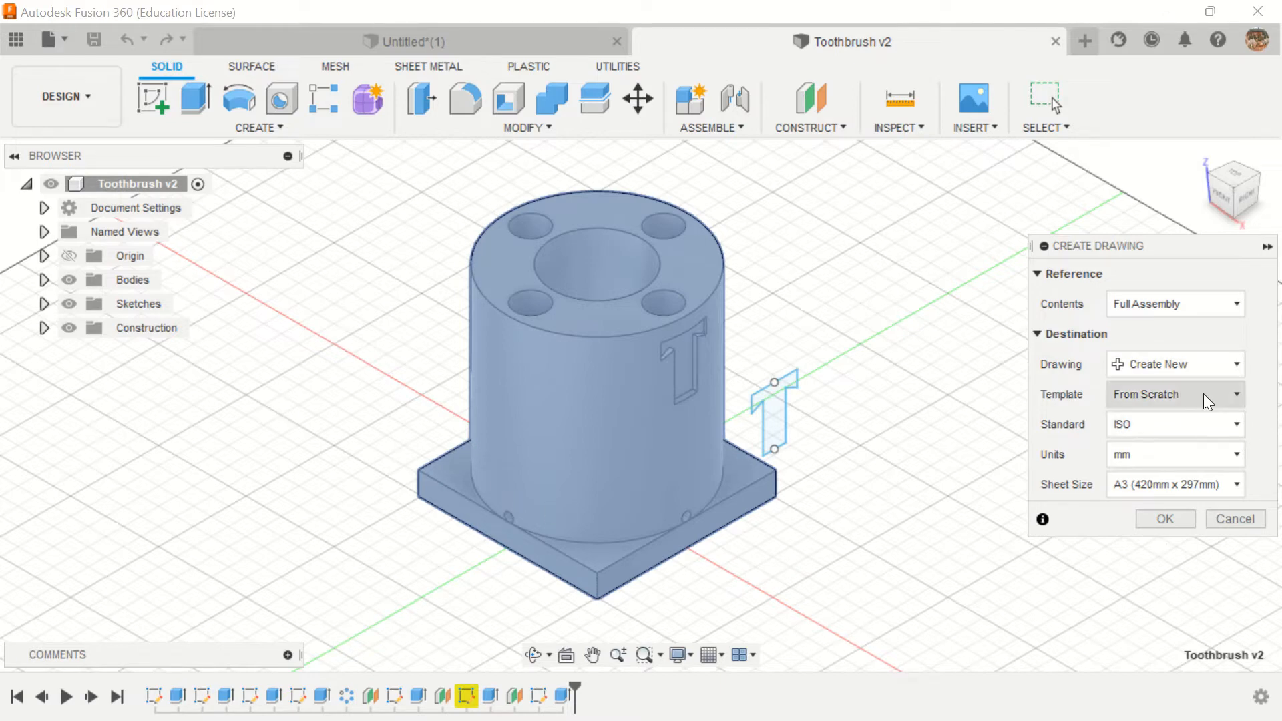
click(1171, 427)
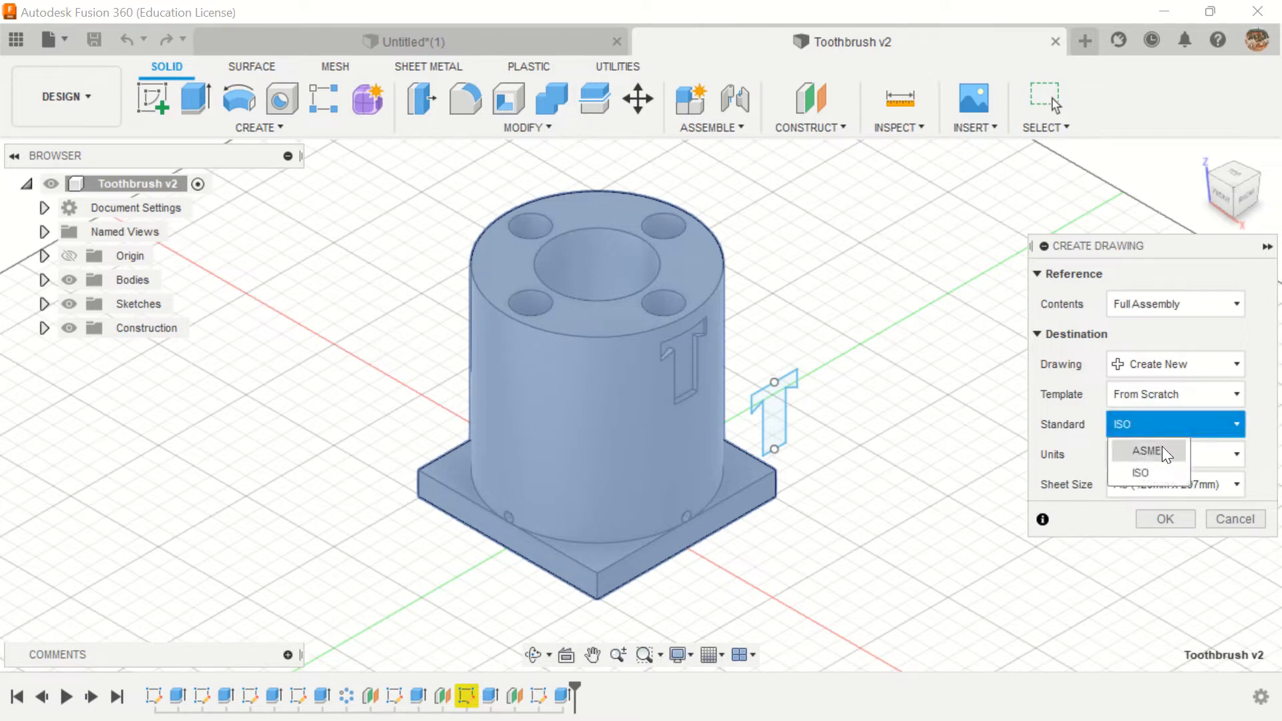
click(1162, 447)
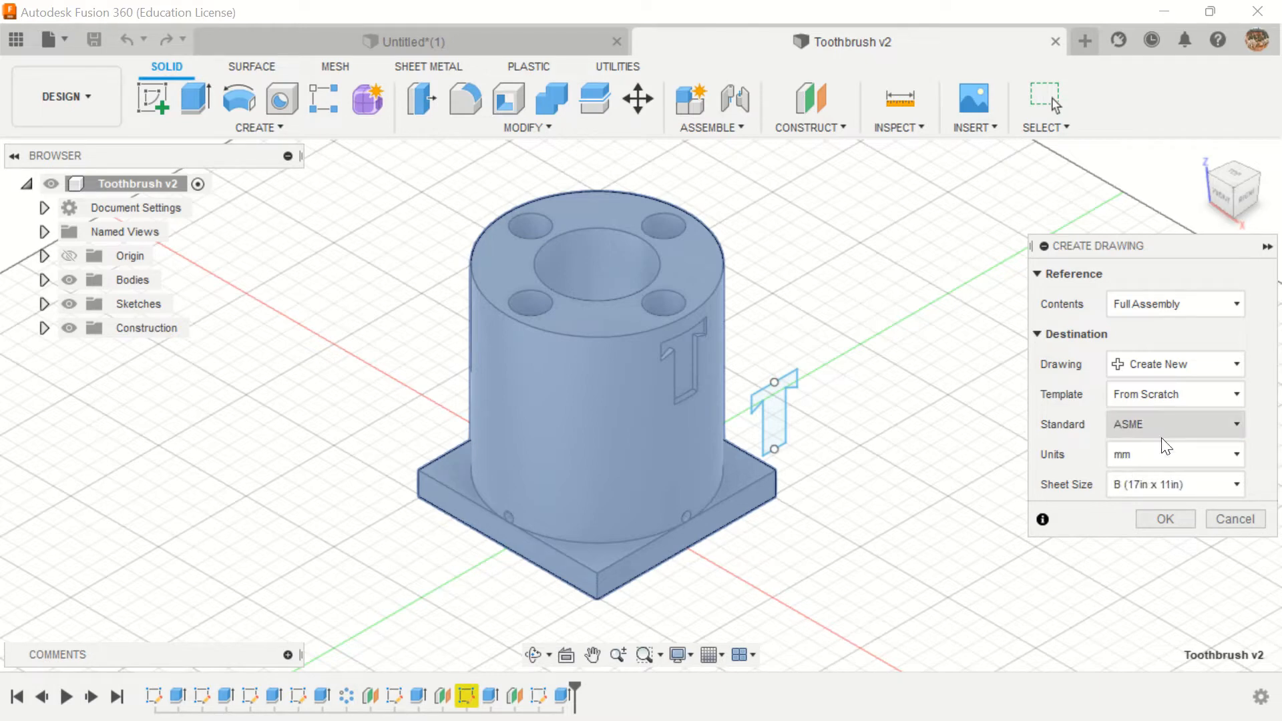
click(1166, 454)
click(1134, 482)
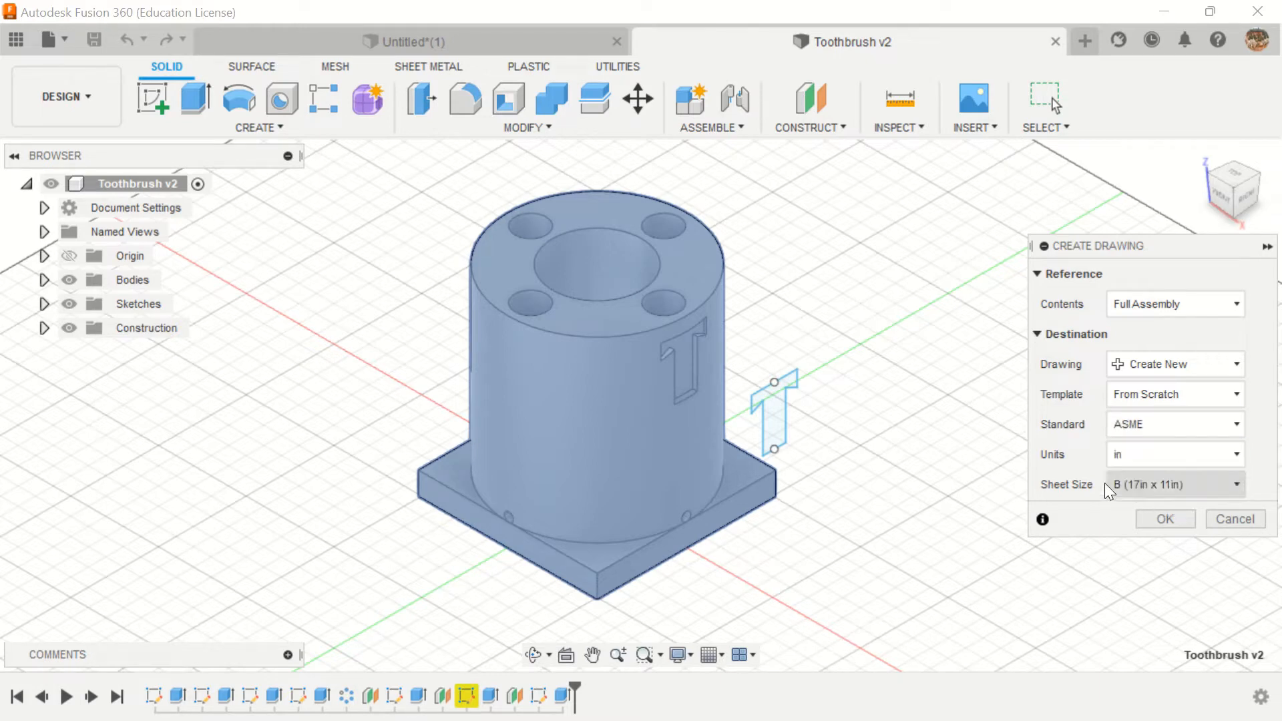
click(1159, 483)
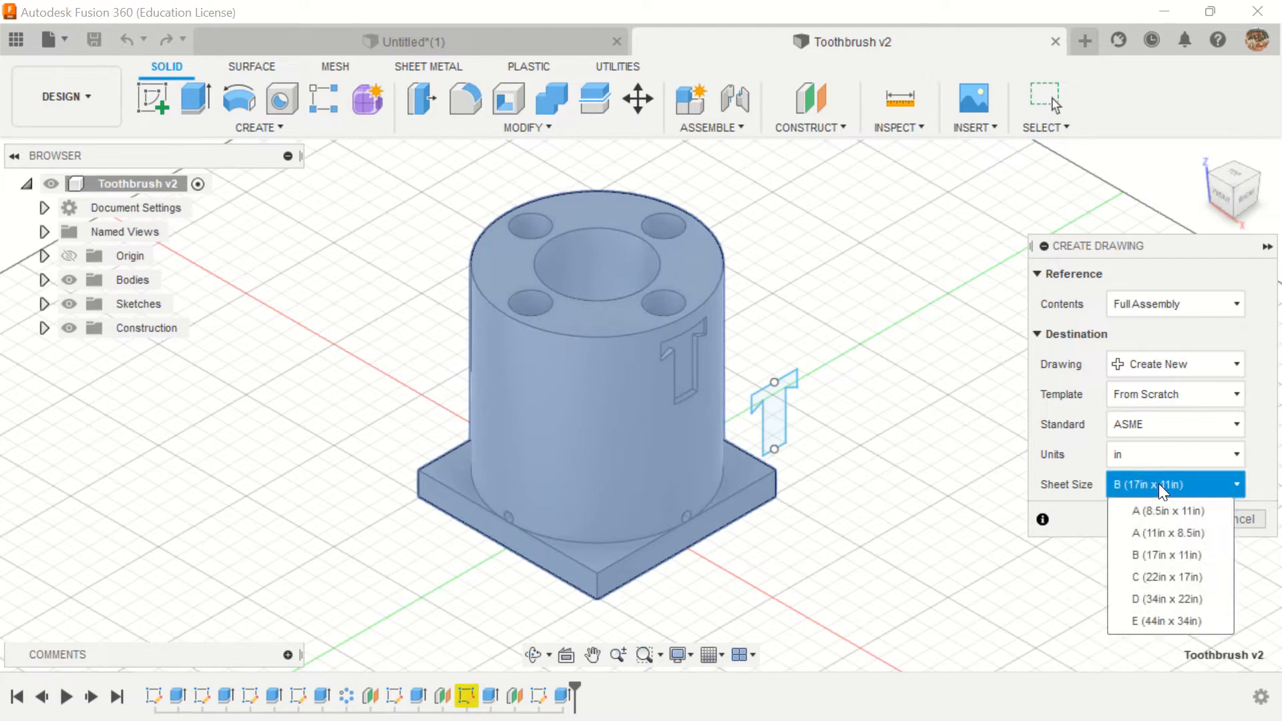
click(1159, 534)
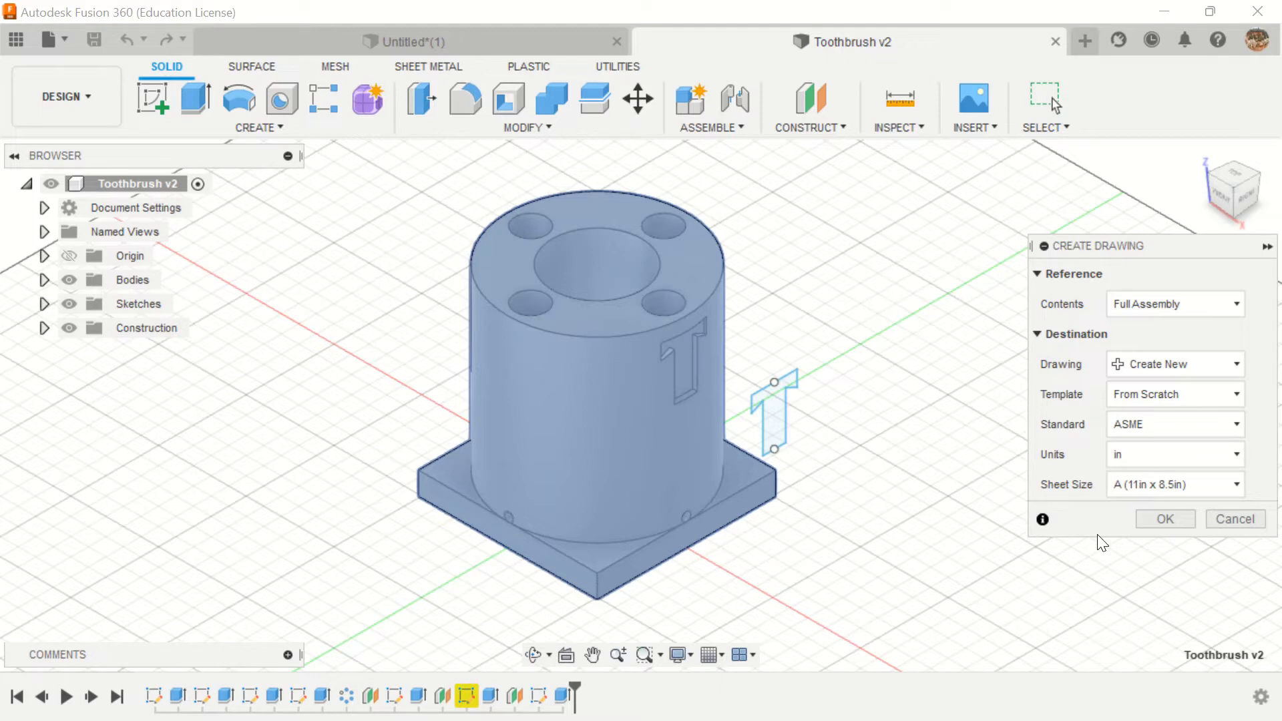
click(1166, 520)
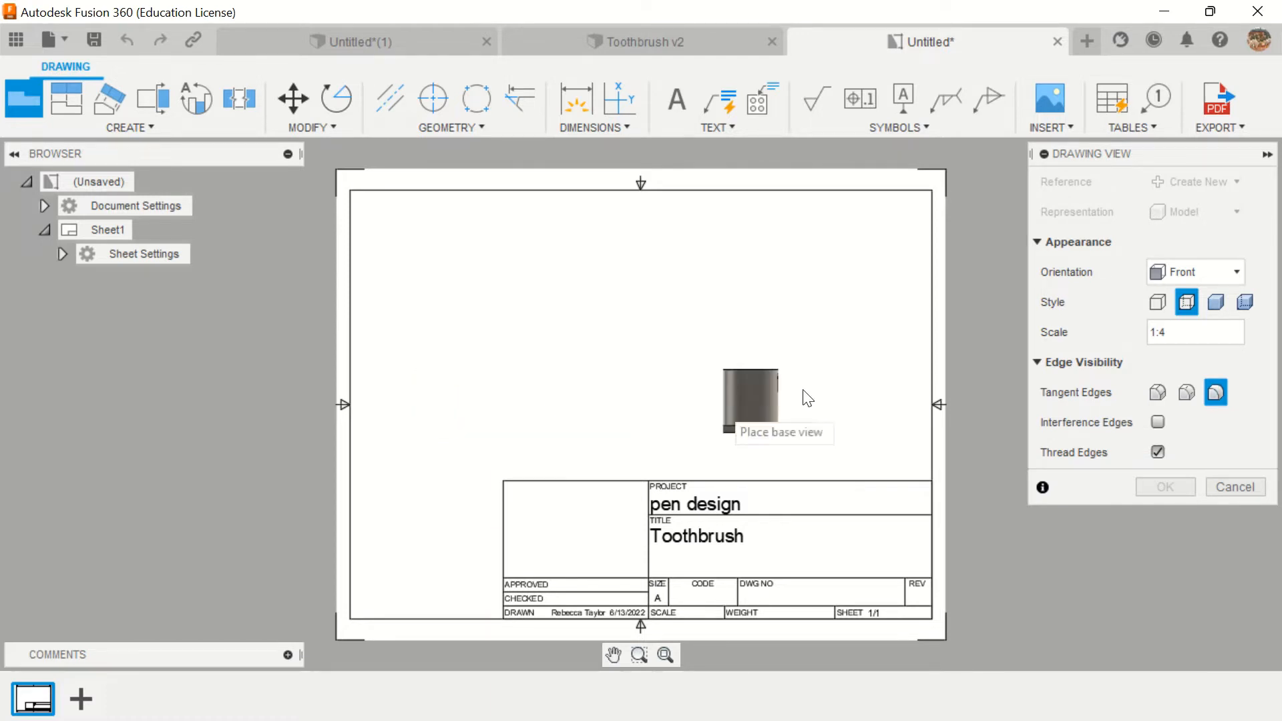
Orient the base view to the named RIGHT view and place it on the left side of the sheet, beside the title block's upper corner.
click(1231, 272)
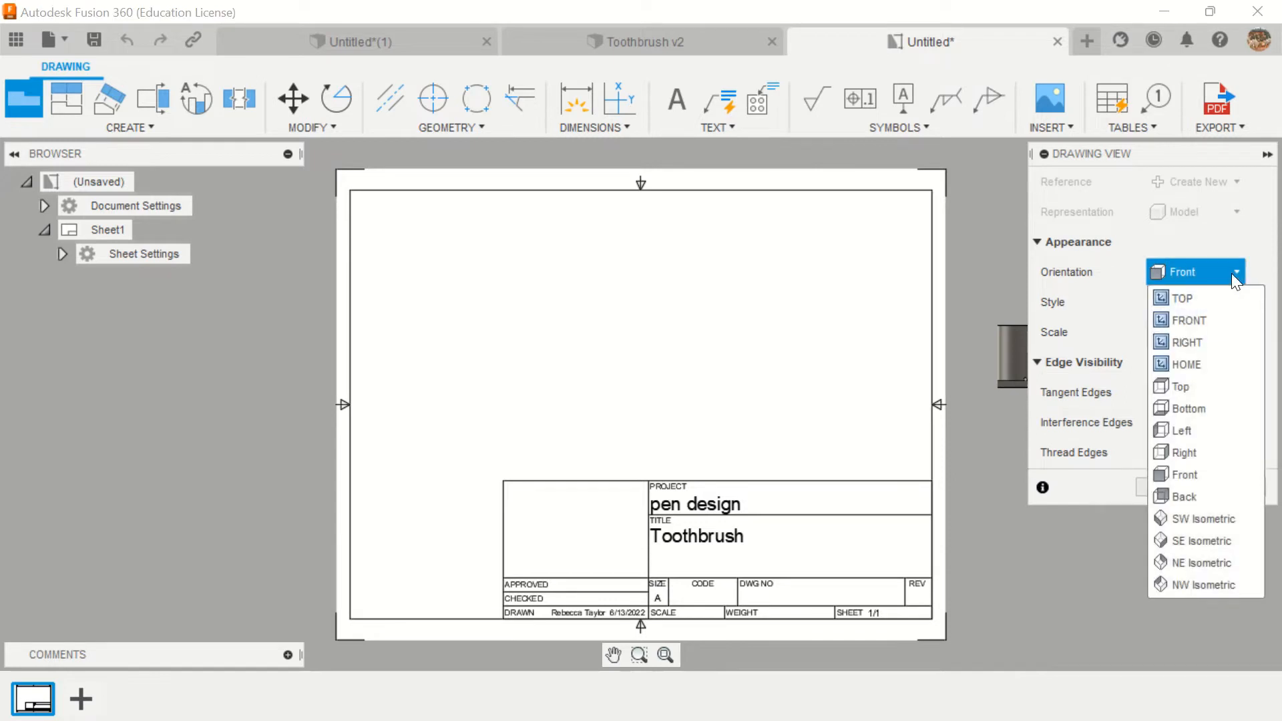
click(1200, 342)
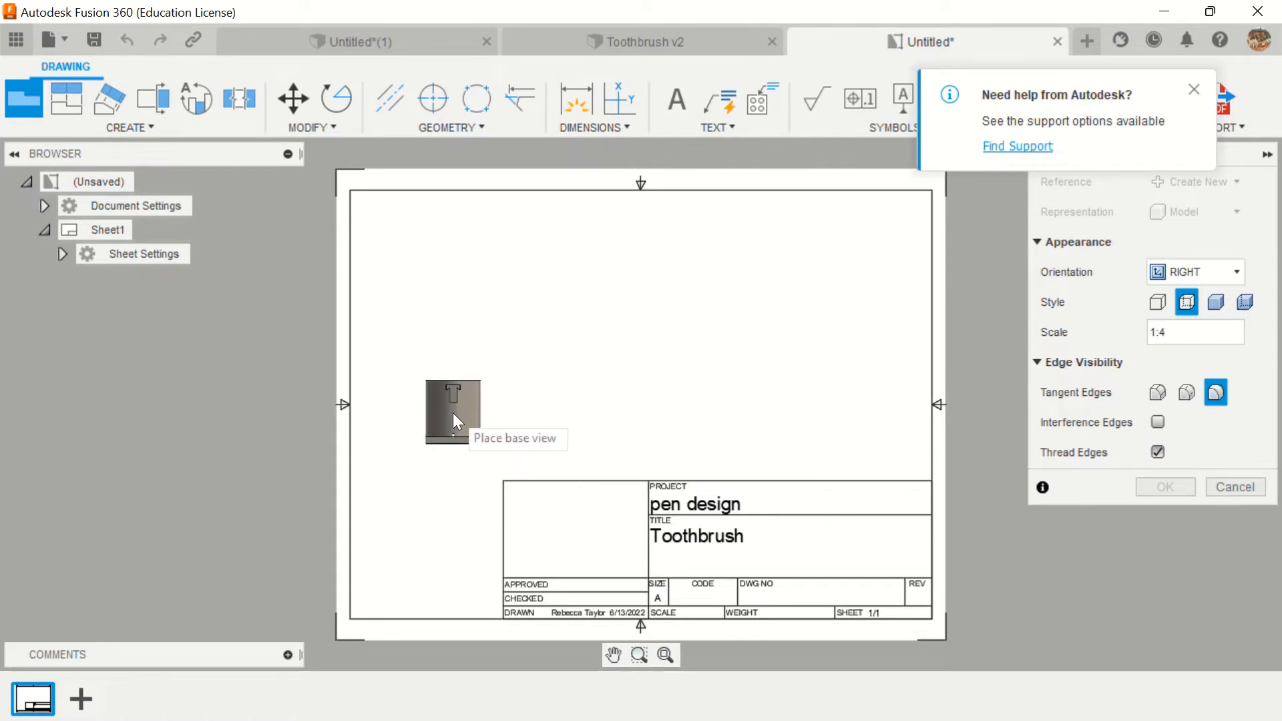
click(453, 412)
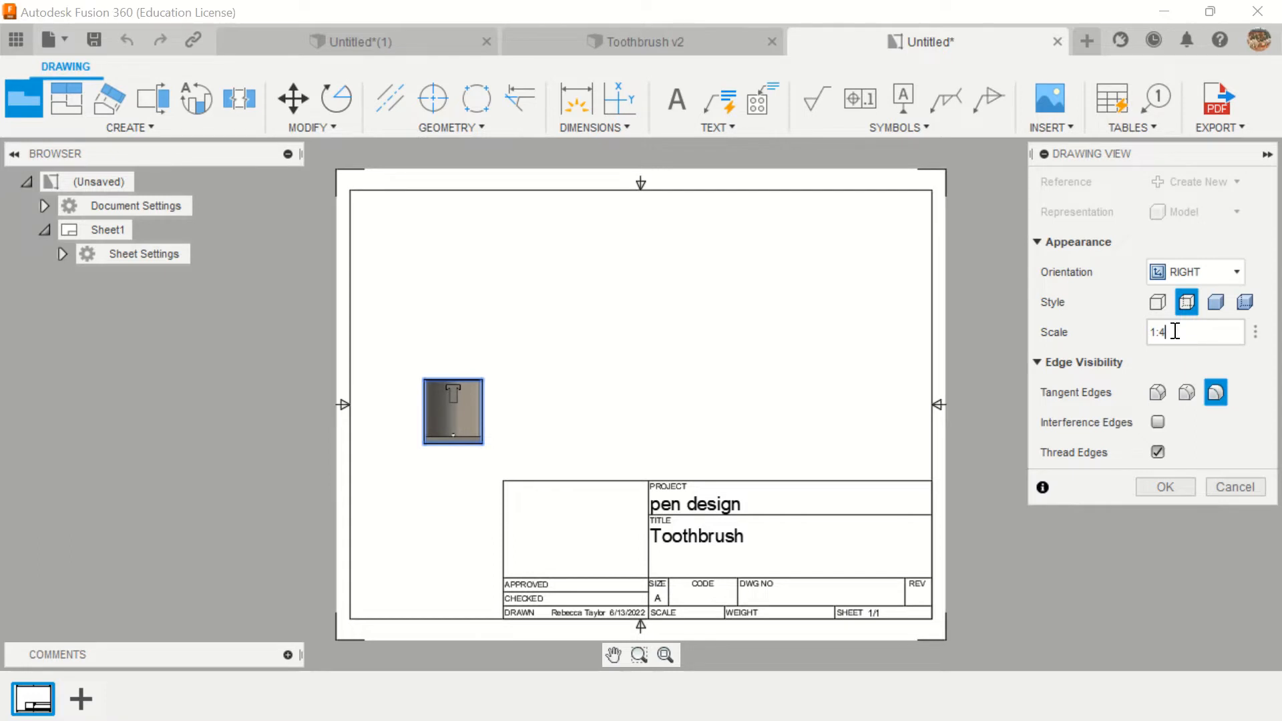
Try scales of 1:5 and 1:0.5 for the base view.
click(1217, 330)
key(BackSpace)
key(BackSpace)
text(:5)
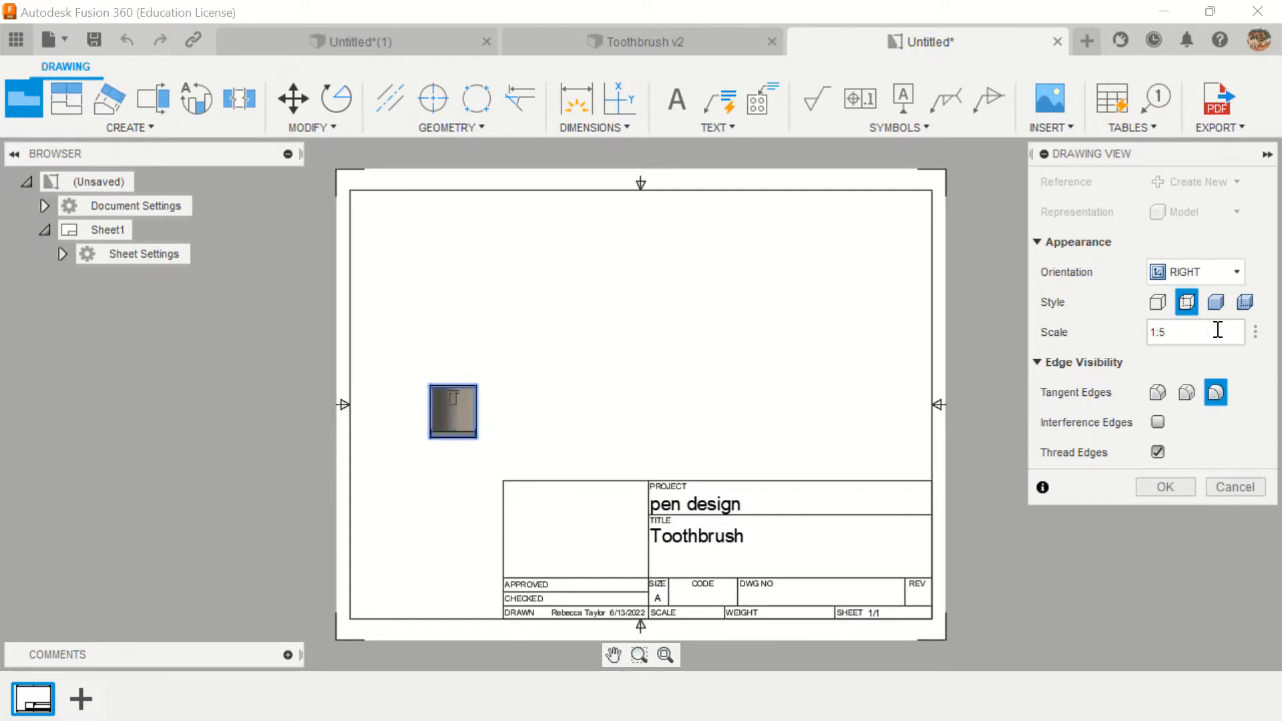
text(\)
key(BackSpace)
key(BackSpace)
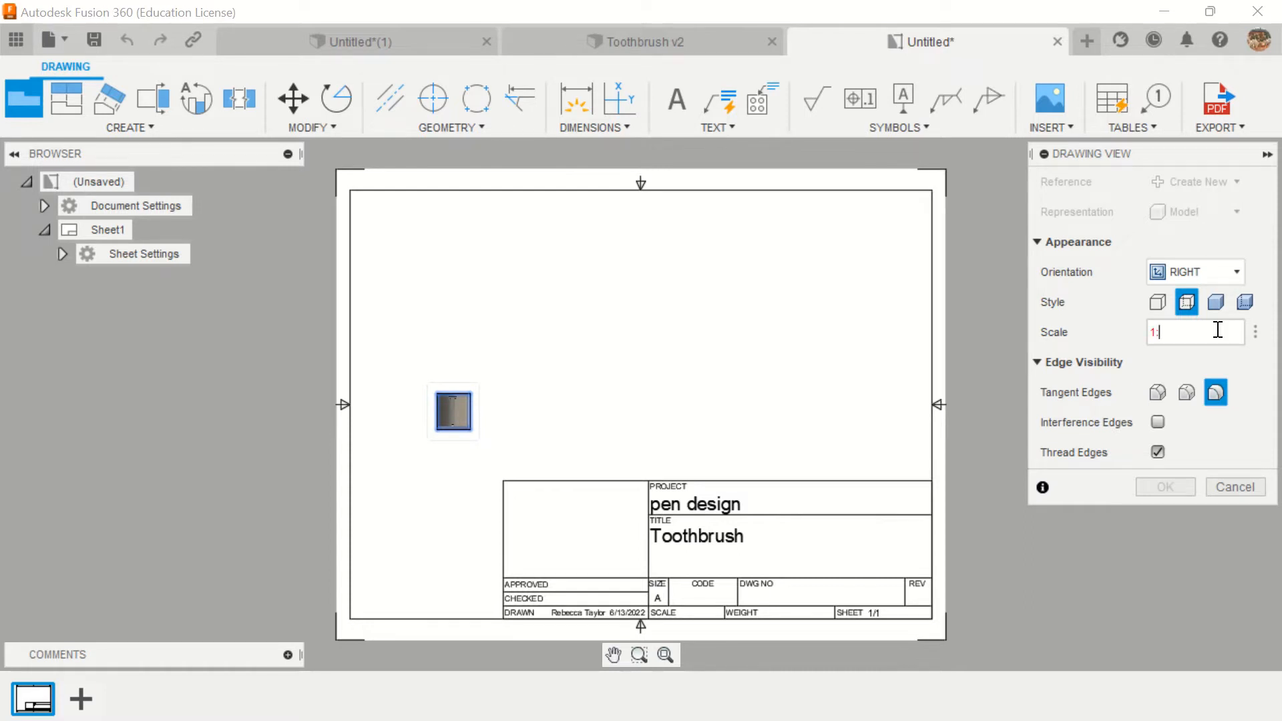
text(0.5)
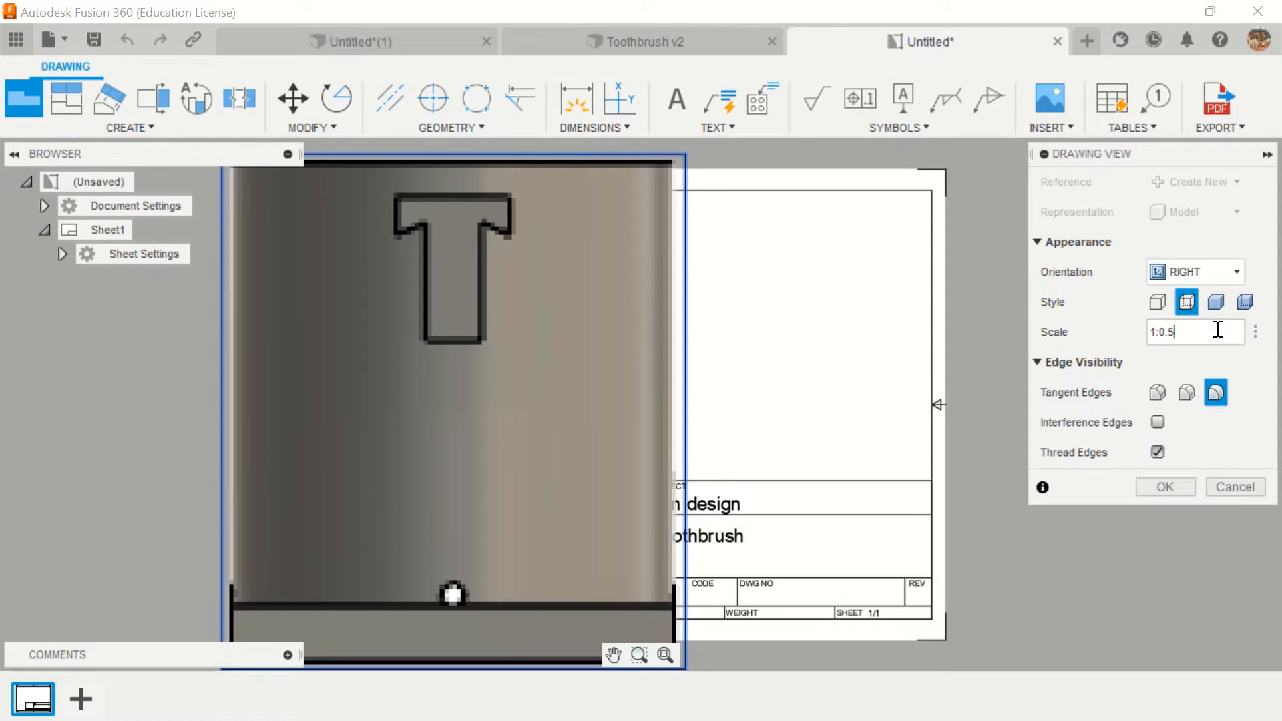
Set the base view's scale to 1:2.5 and finish the view.
key(BackSpace)
key(BackSpace)
key(BackSpace)
text(2)
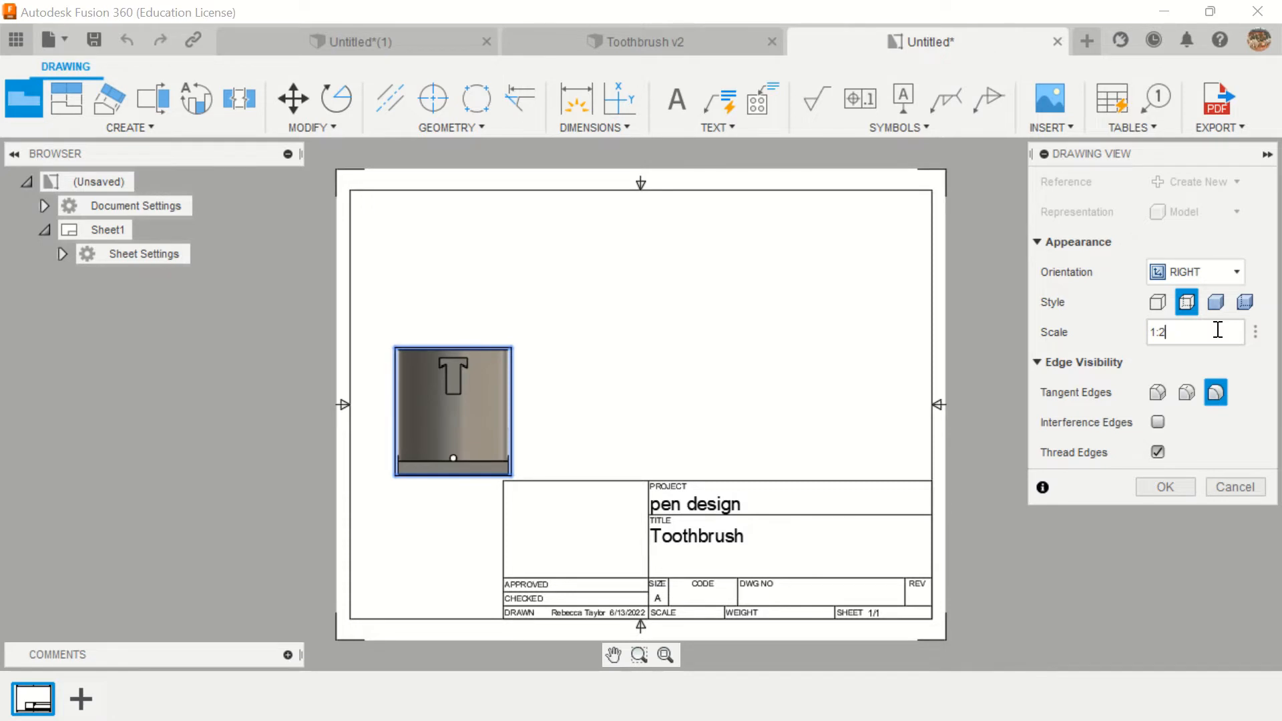
text(.5)
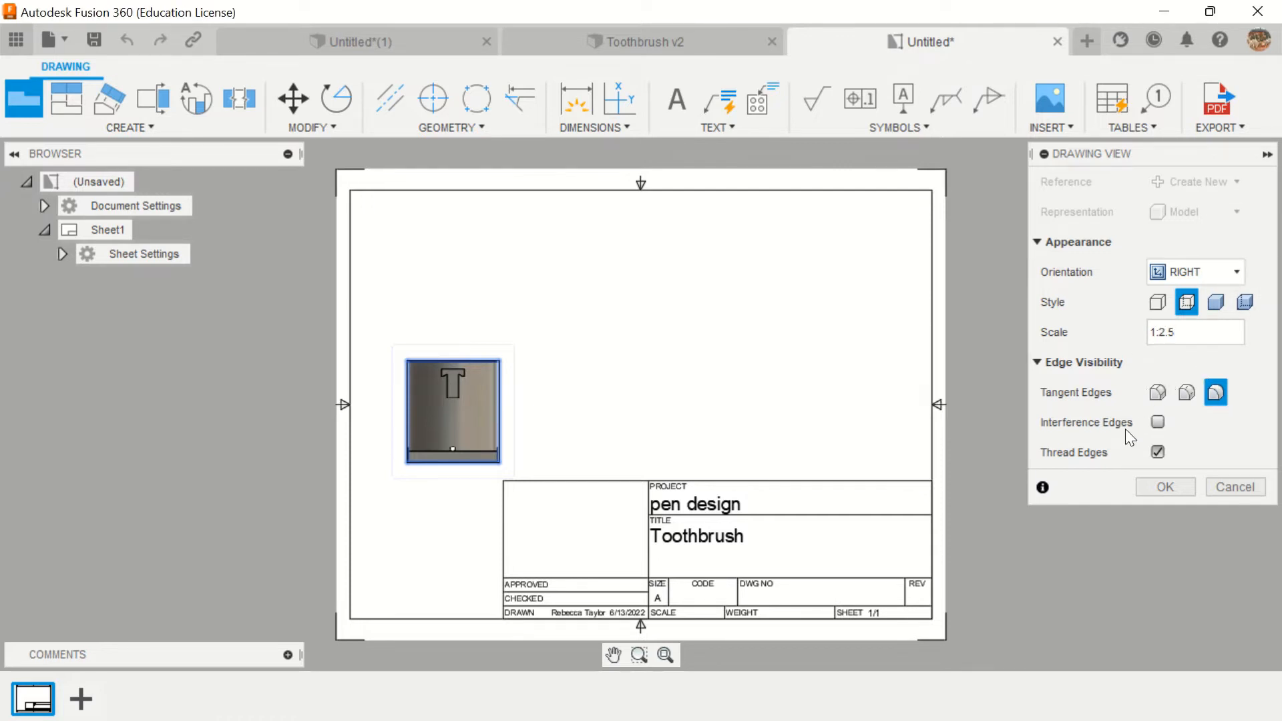
click(1165, 488)
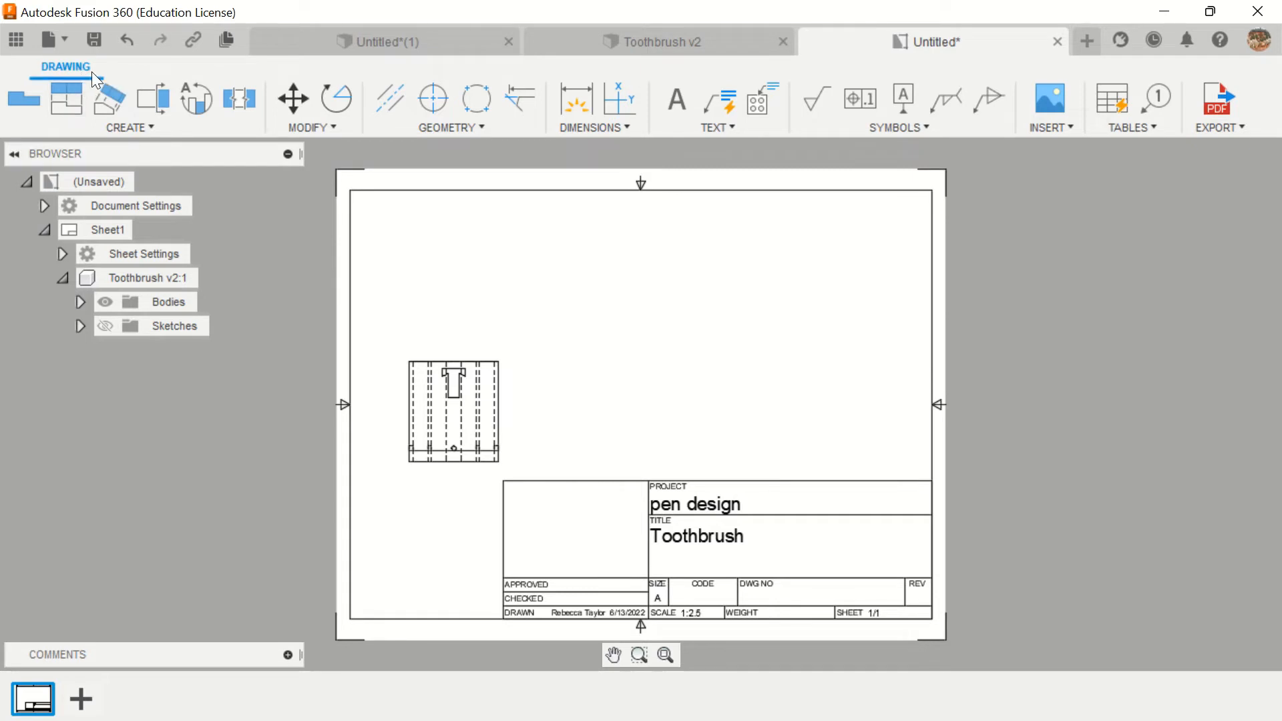
Project three views from the base view: a top view above it, an isometric view in the upper right corner and a side view to its right.
click(66, 107)
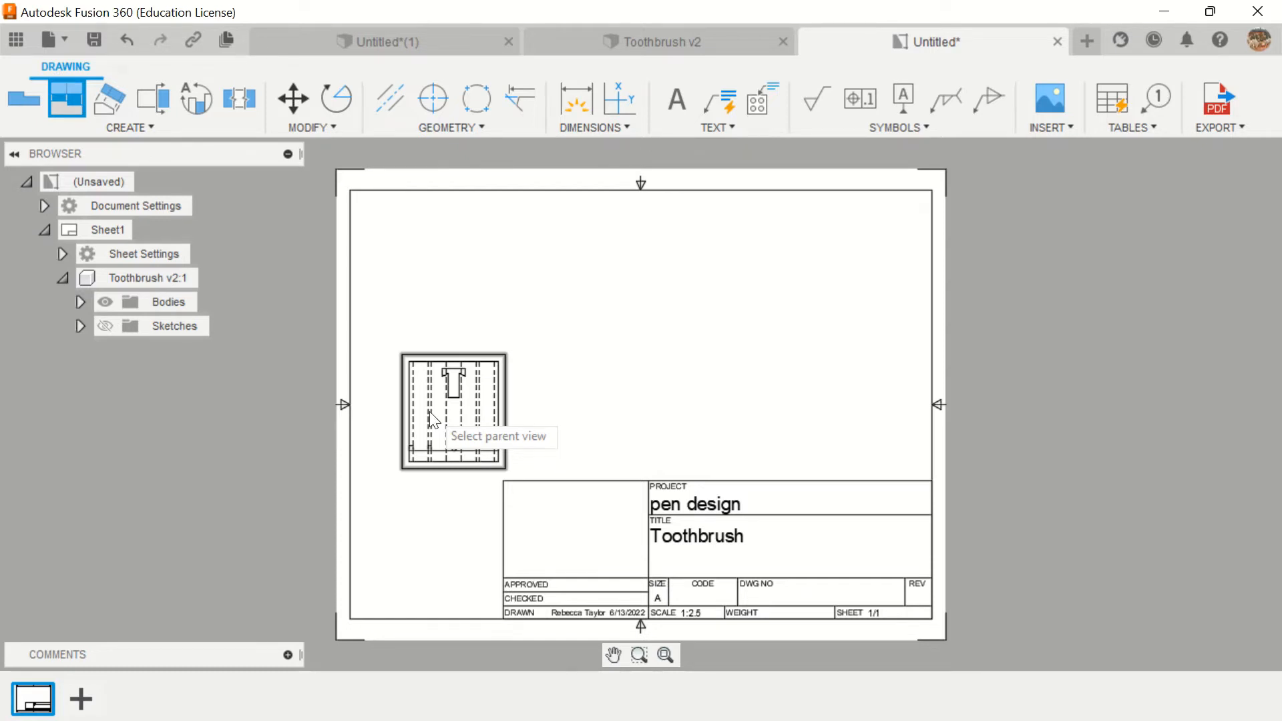
click(430, 412)
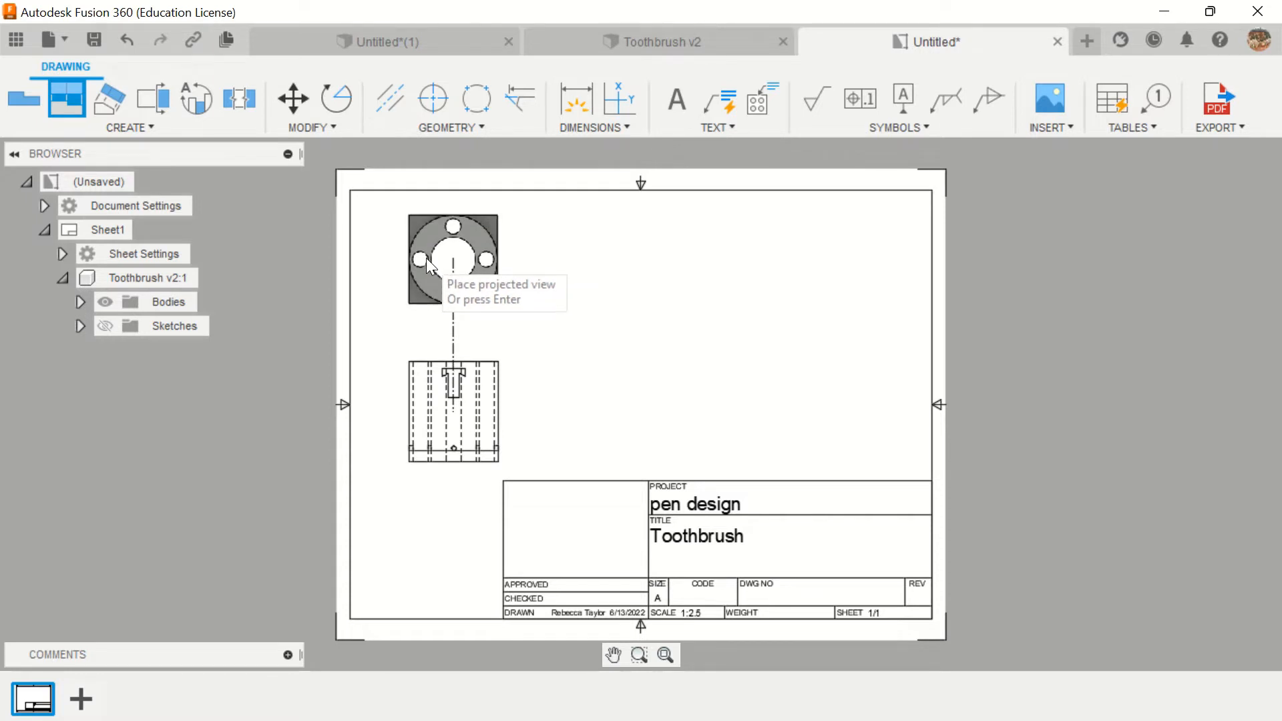
click(479, 256)
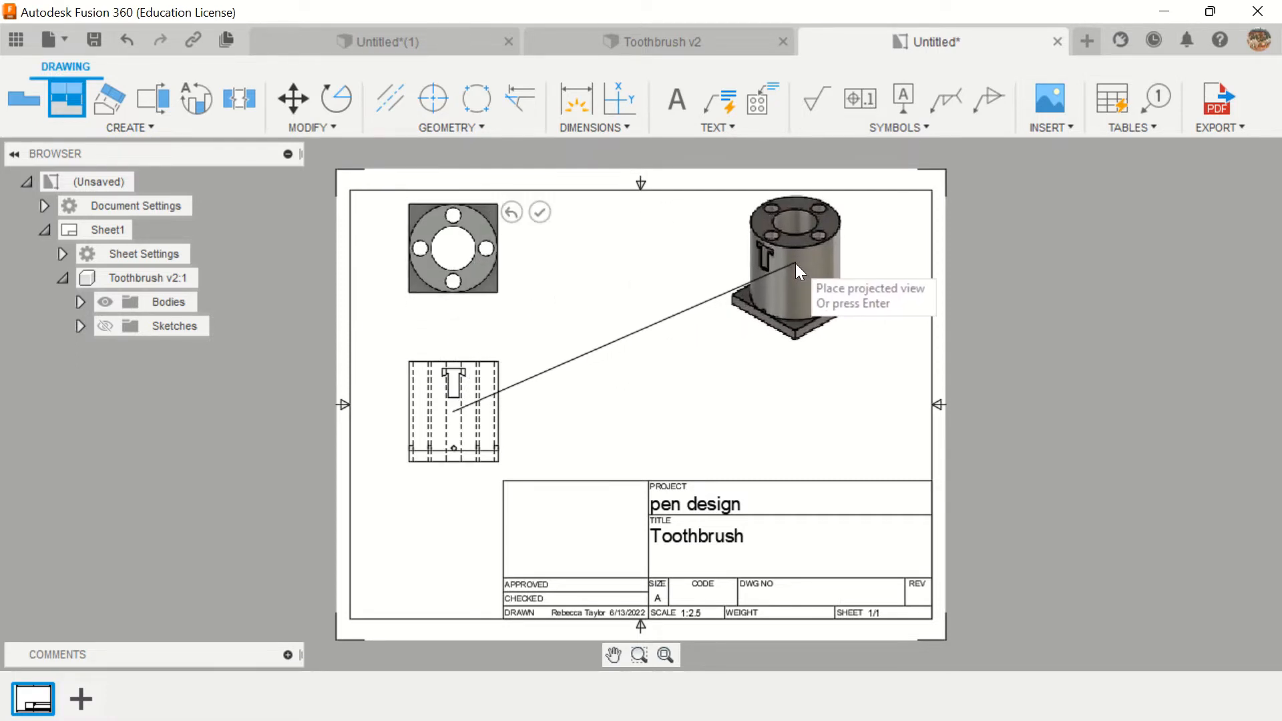
click(795, 263)
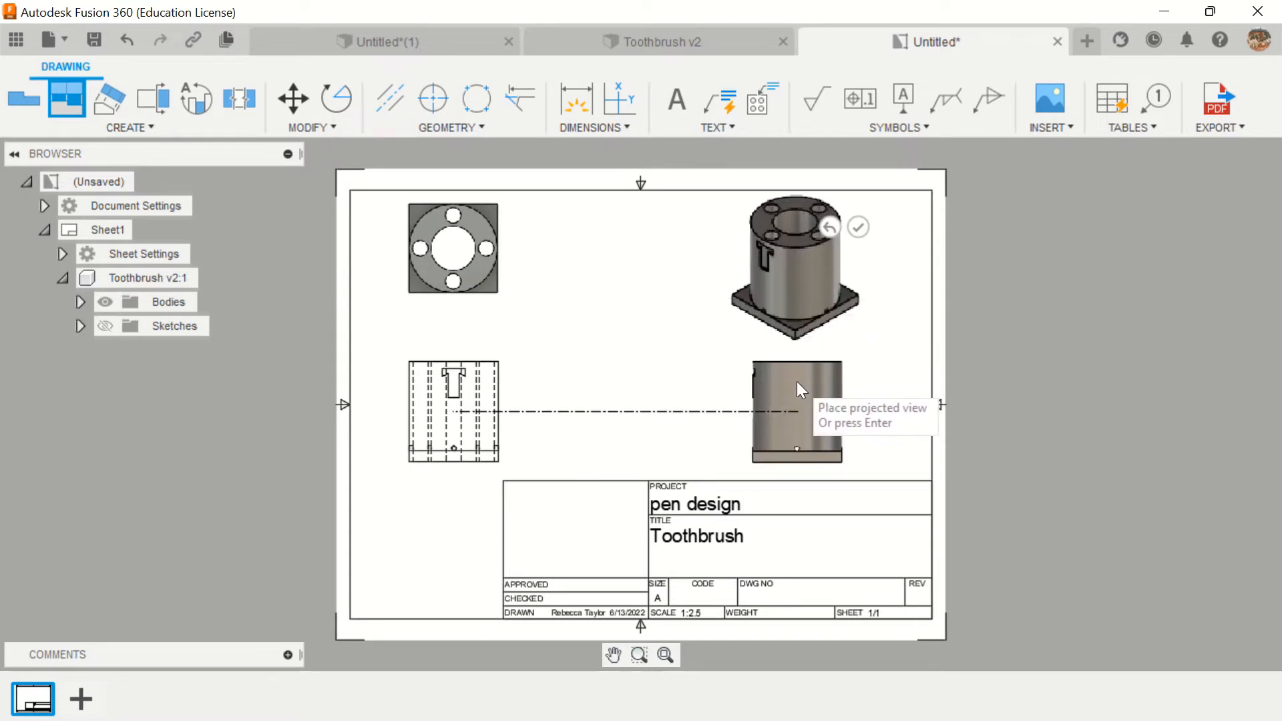
click(796, 382)
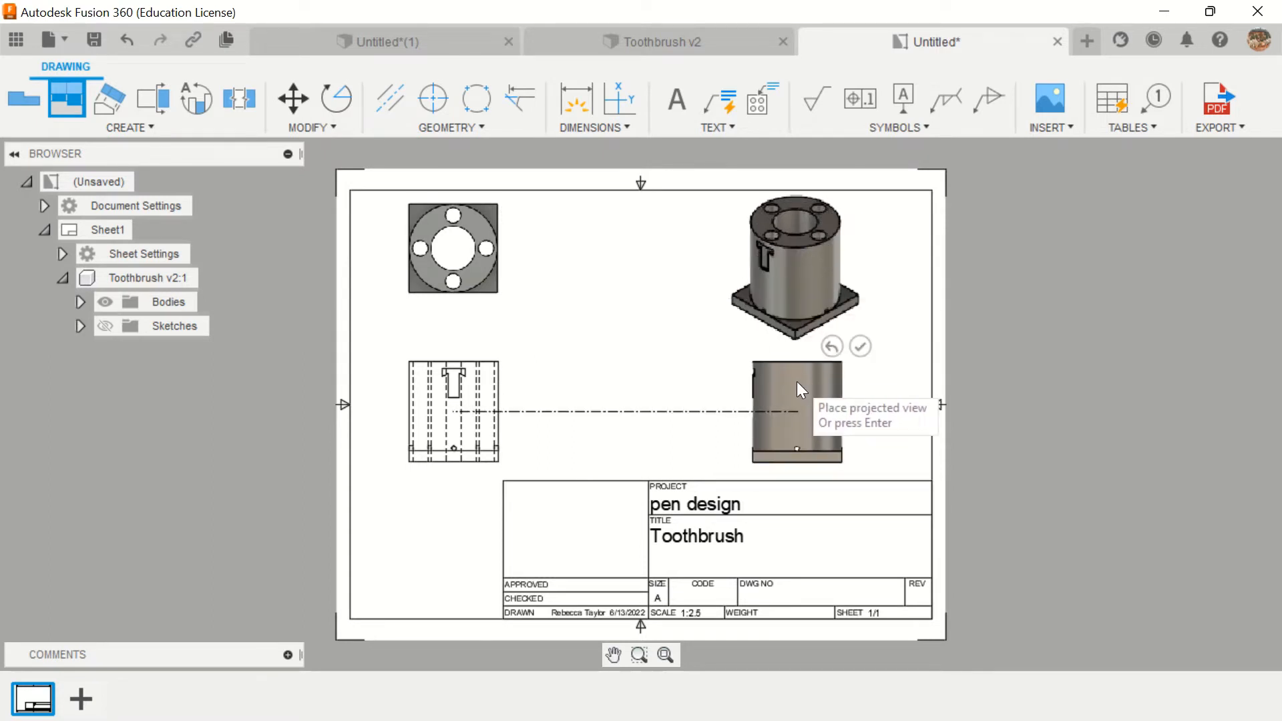
click(861, 346)
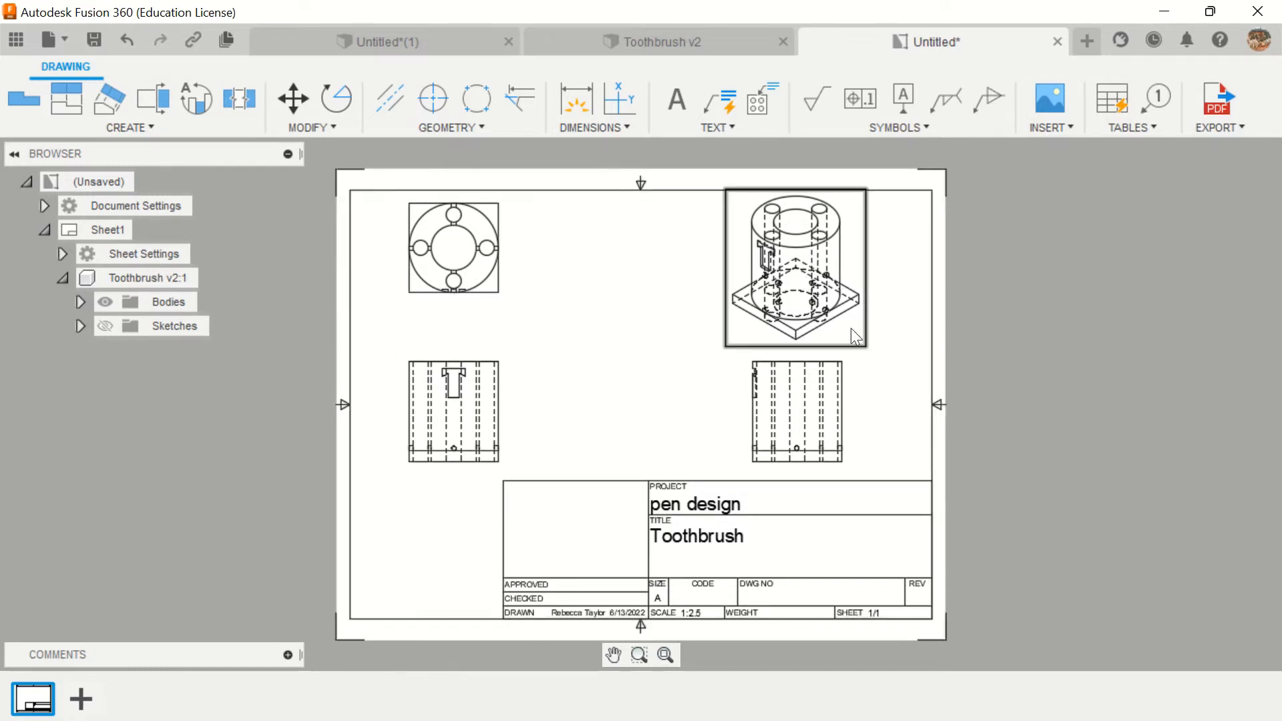
Change the isometric view's style to shaded without hidden edges.
click(796, 275)
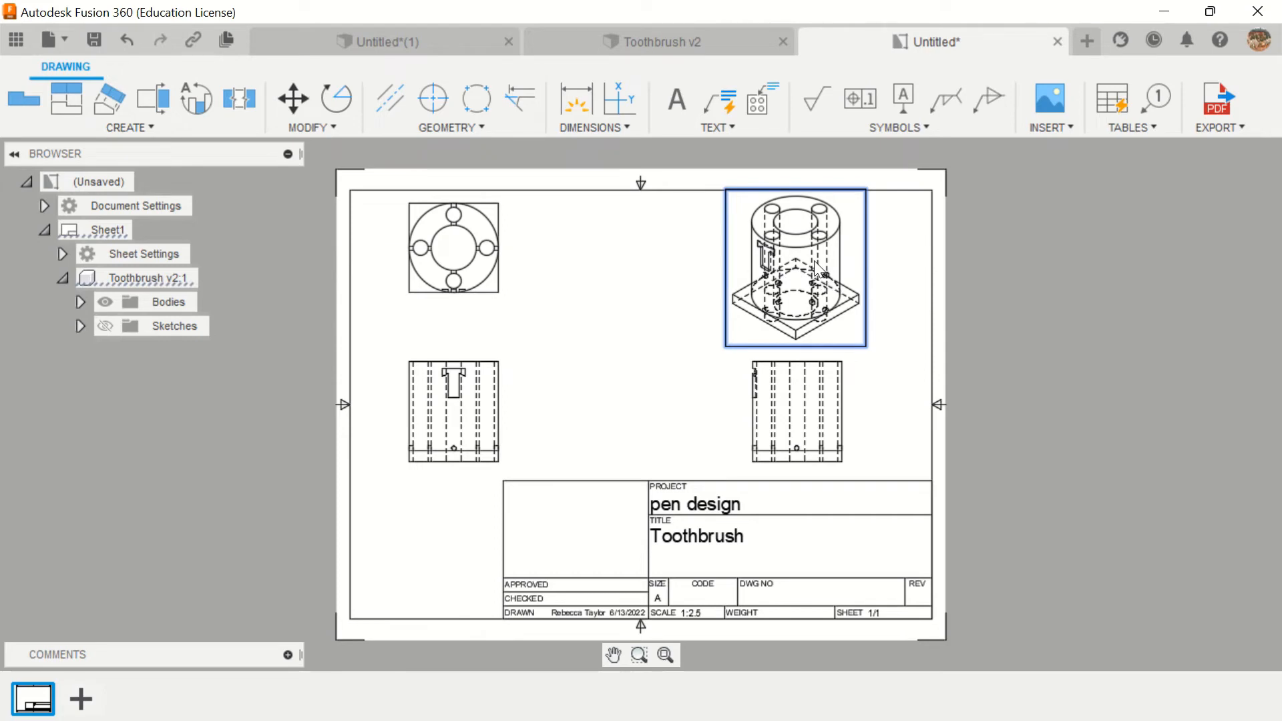
right_click(816, 270)
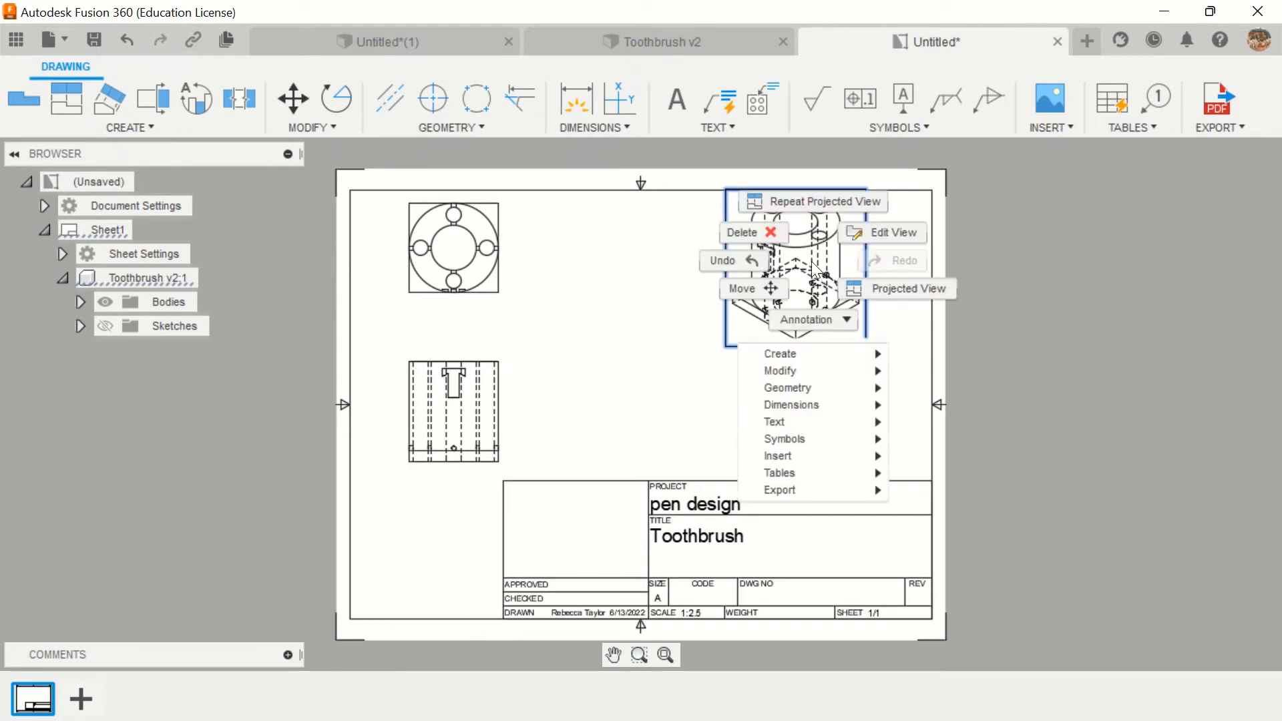
click(887, 231)
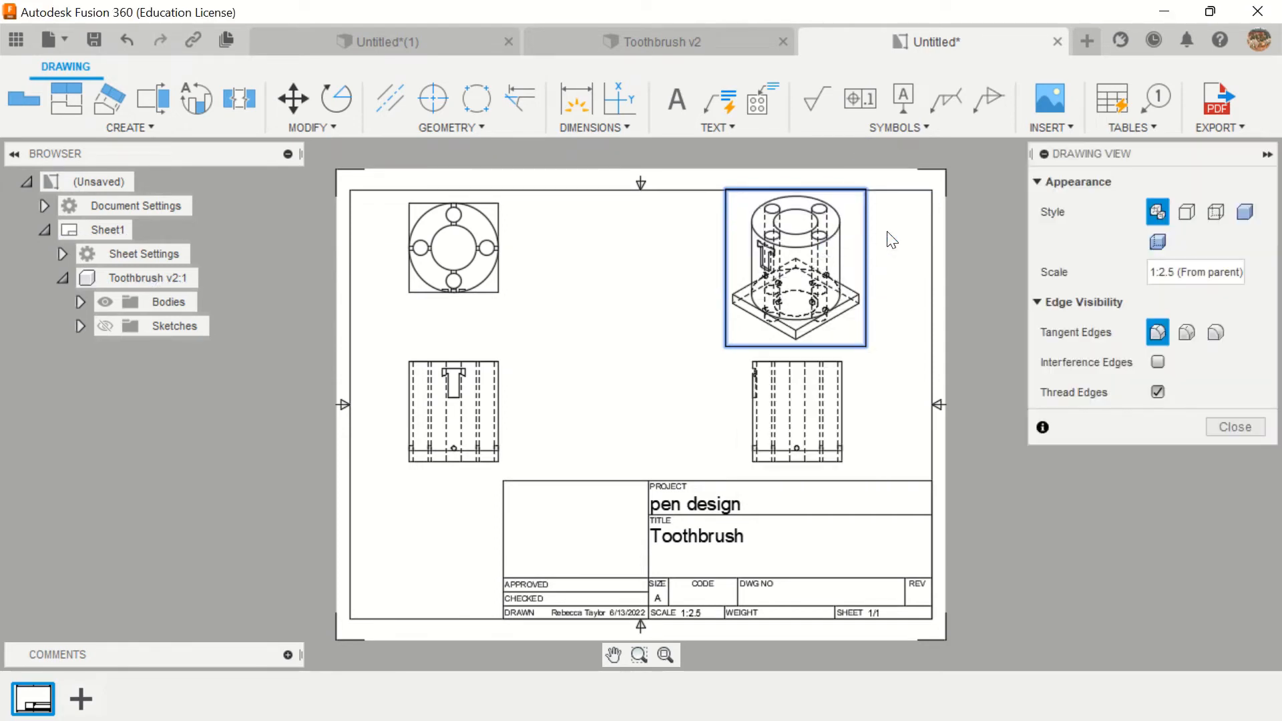
click(1245, 212)
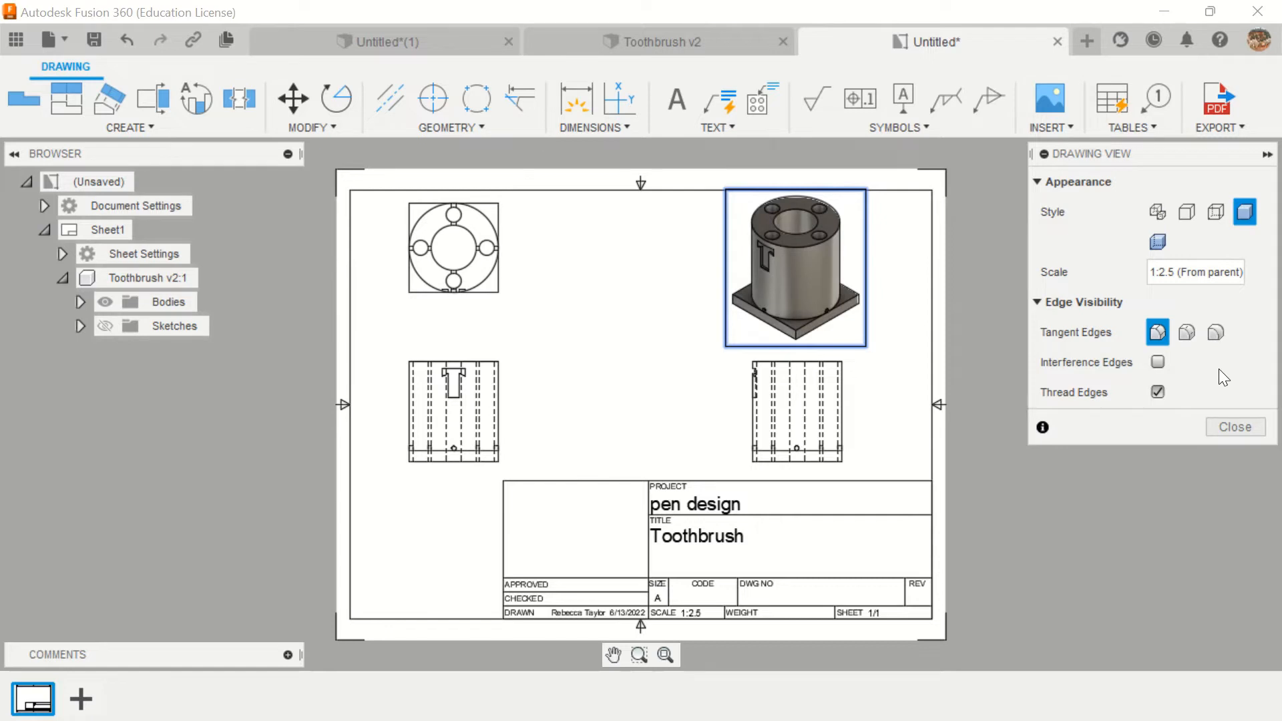
click(1229, 434)
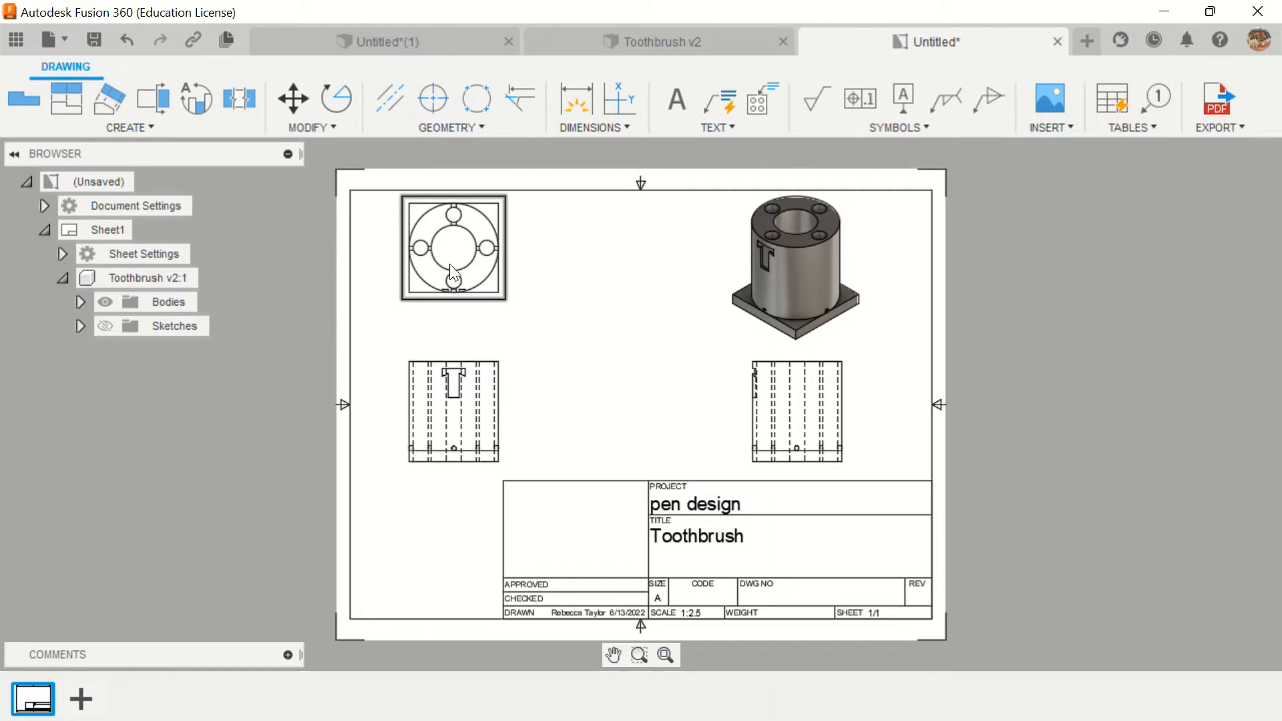
Move the top view slightly down from the sheet border and shift the side view closer to the base view.
mouse_move(450, 263)
mouse_down()
mouse_move(465, 307)
mouse_move(472, 250)
mouse_move(451, 312)
mouse_move(451, 262)
mouse_move(307, 260)
mouse_move(591, 259)
mouse_move(280, 249)
mouse_move(454, 252)
mouse_move(456, 303)
mouse_move(456, 262)
mouse_up()
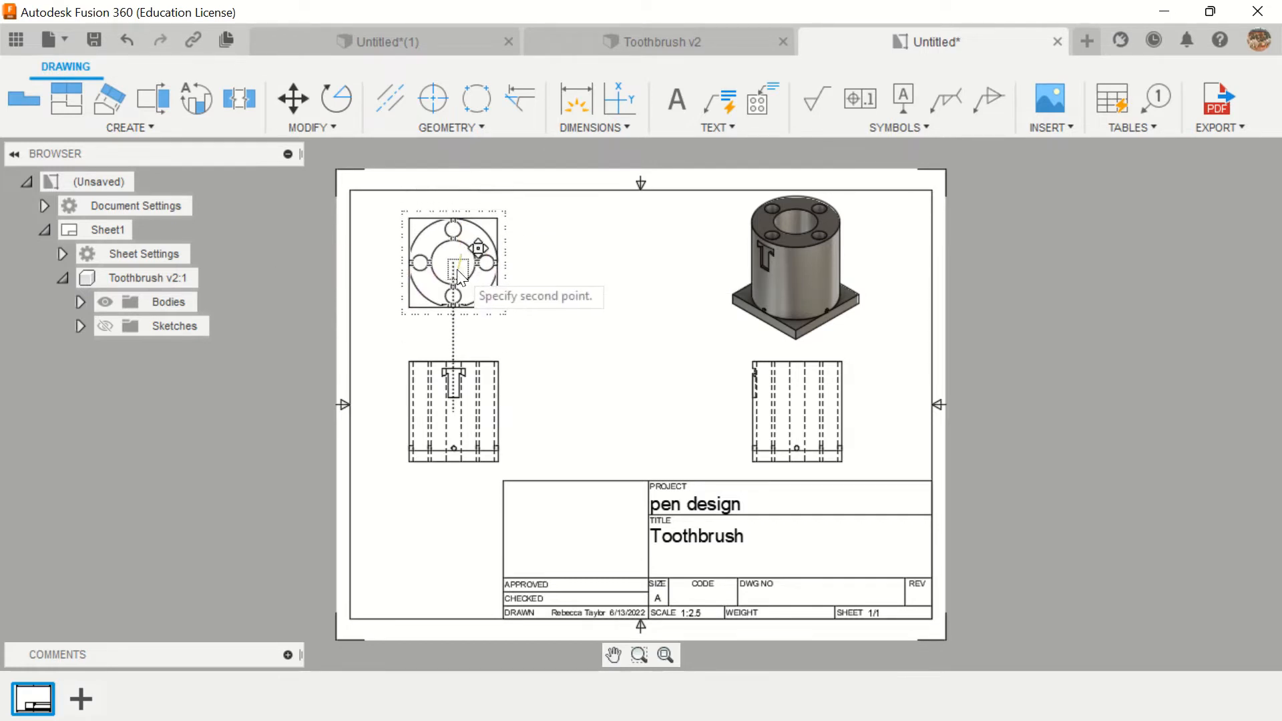
click(457, 259)
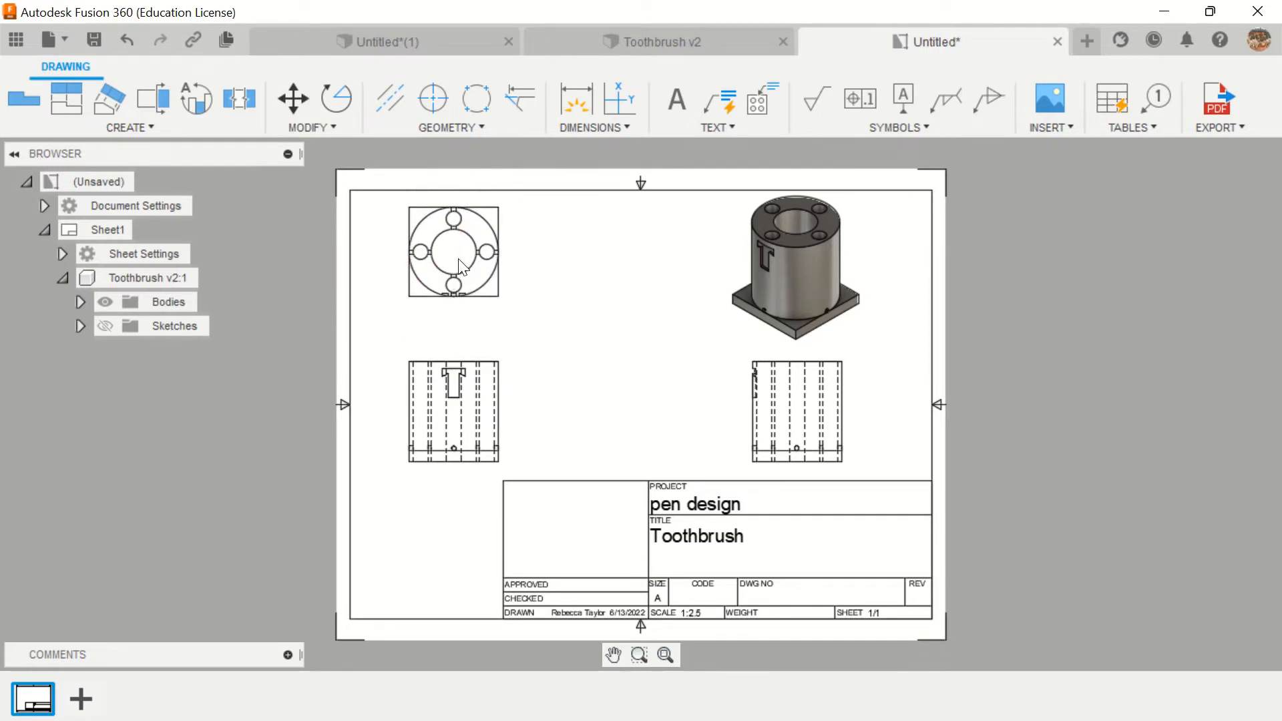
click(815, 418)
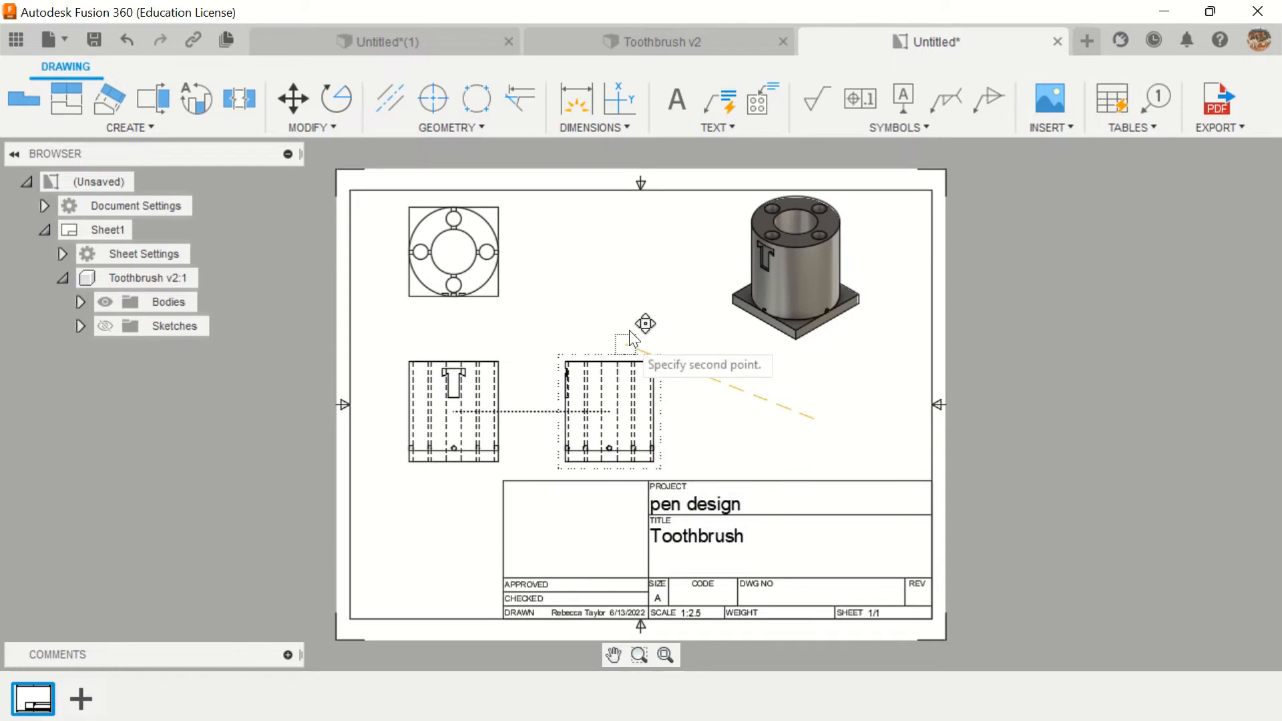
click(776, 468)
Shift the base view slightly right and down, and move the side view right so it sits beneath the isometric view.
click(455, 418)
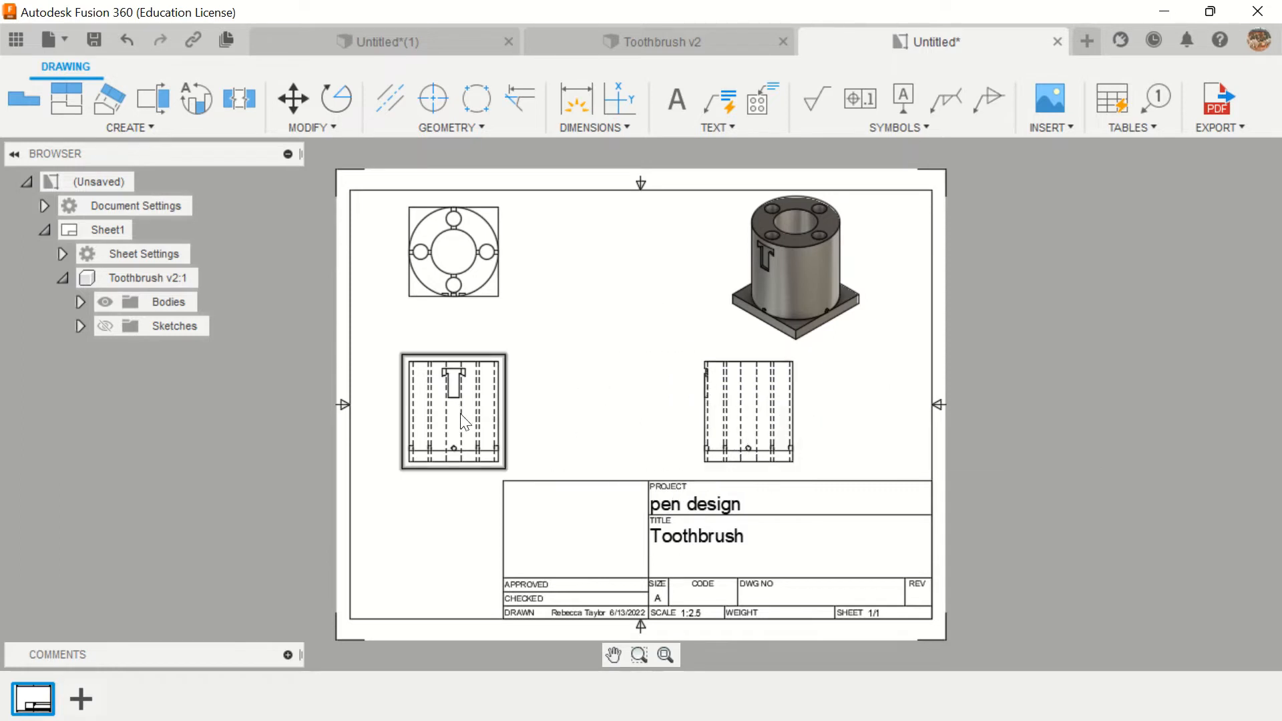
click(449, 420)
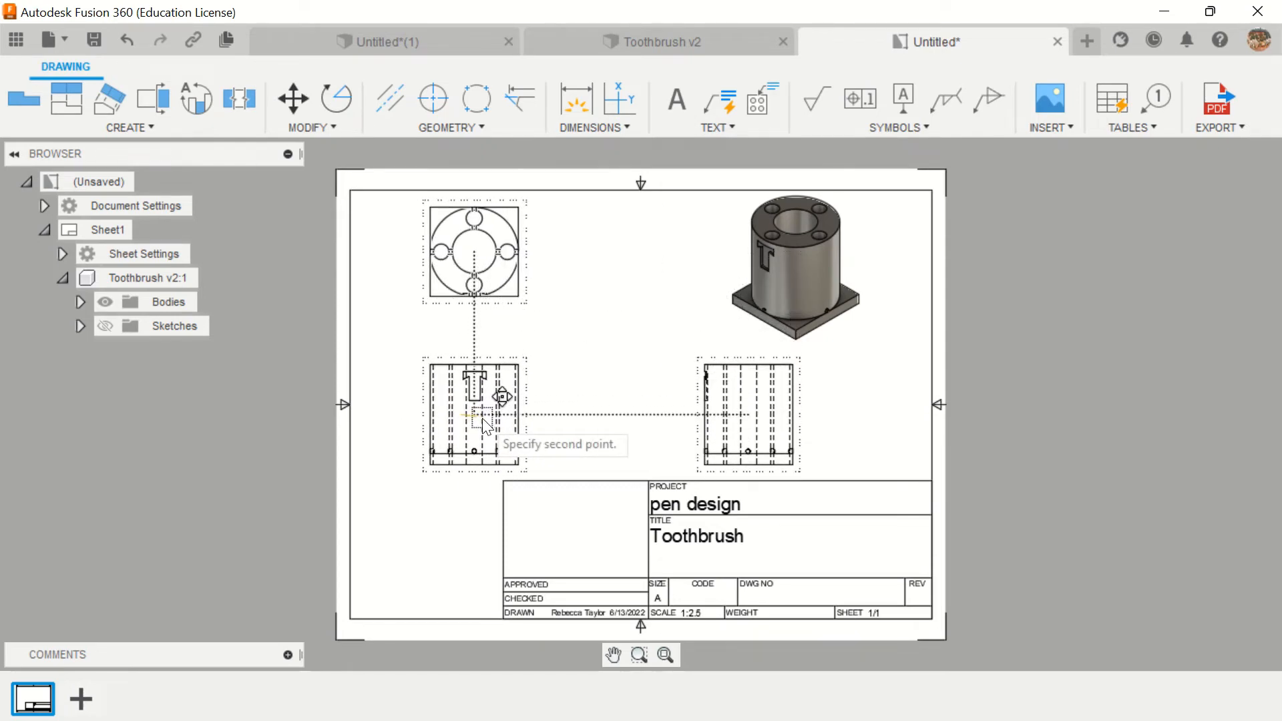
click(484, 422)
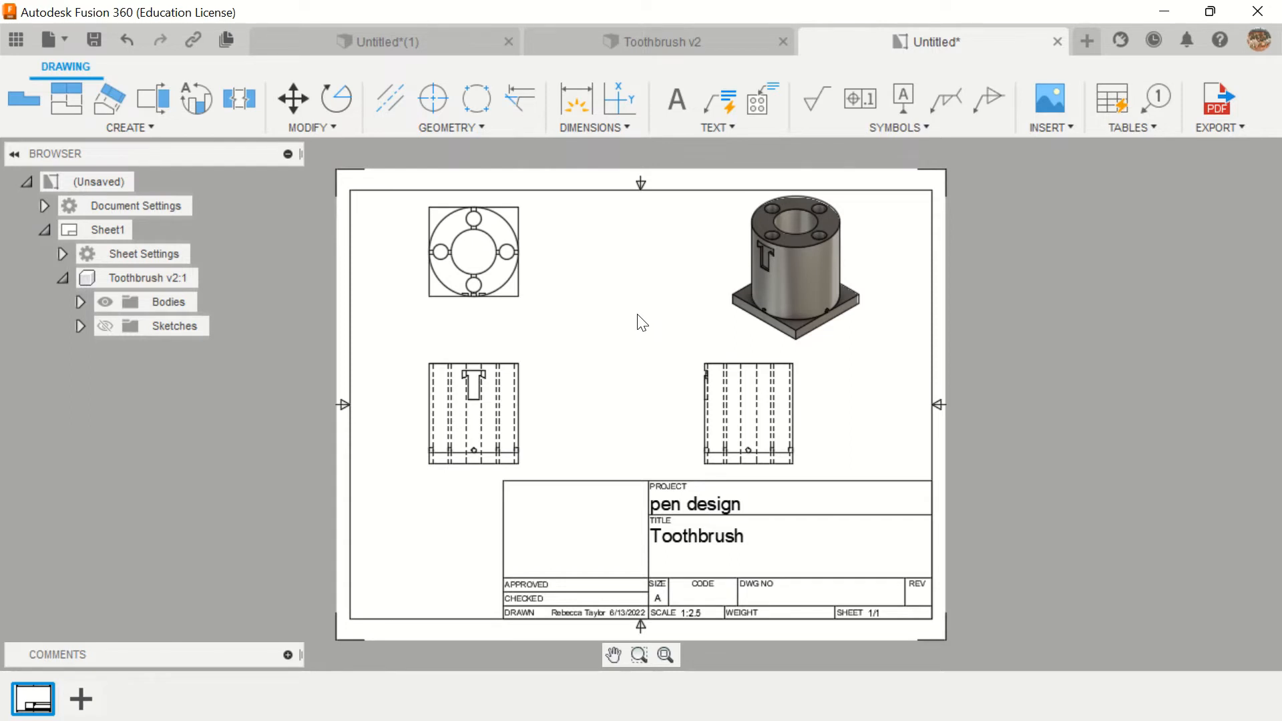
drag(750, 435, 828, 444)
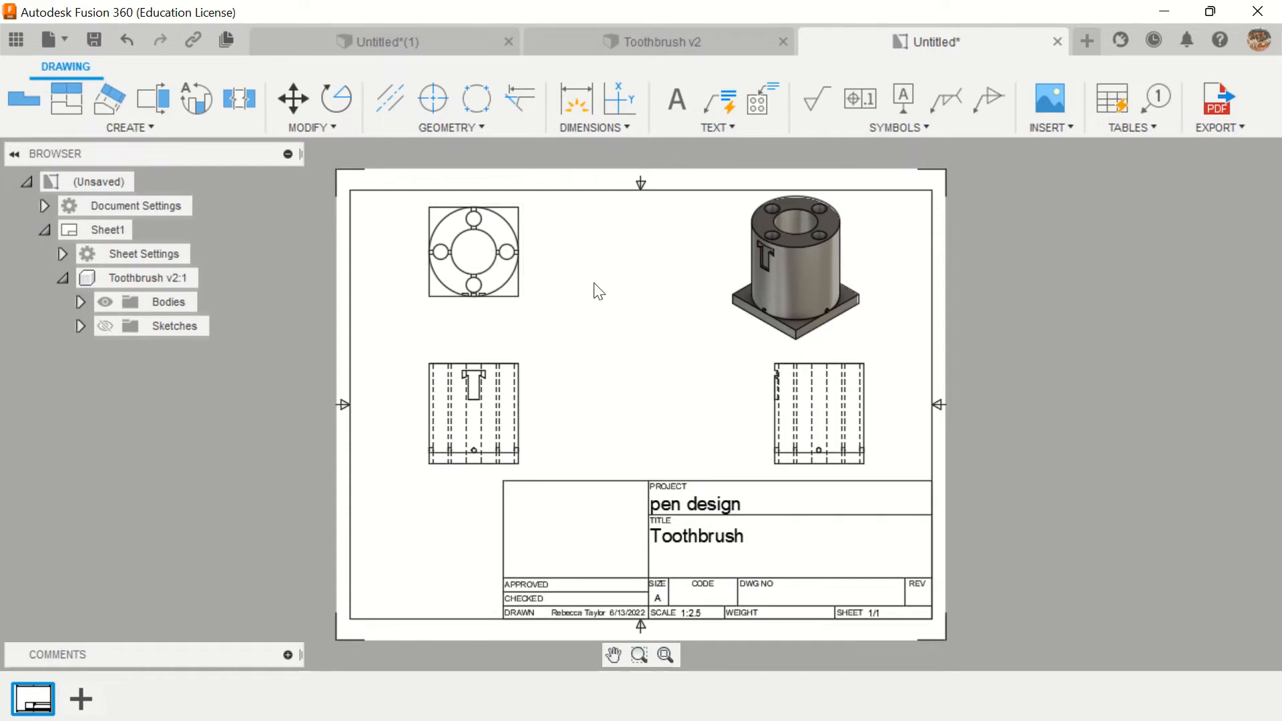
Dimension the diameters of the upper and right-hand small holes in the top view, placing both labels to the view's right.
click(515, 383)
click(583, 95)
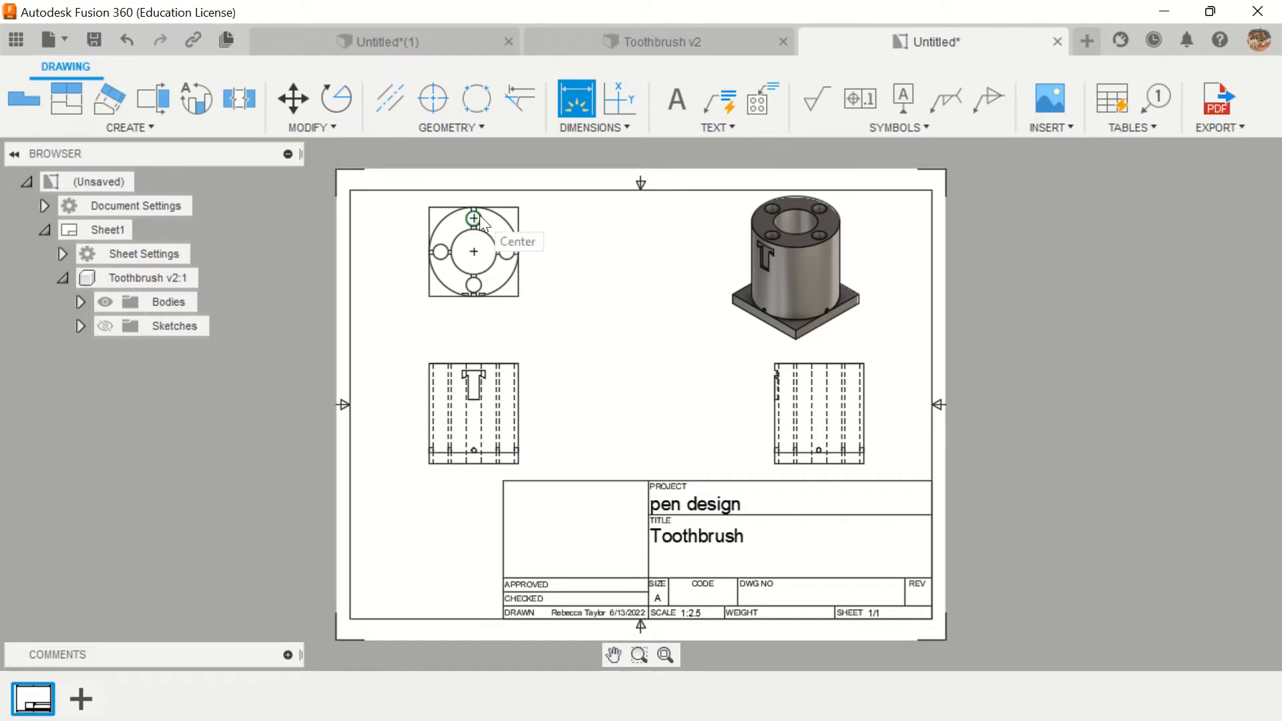
scroll(478, 217, up, 1)
scroll(478, 217, up, 2)
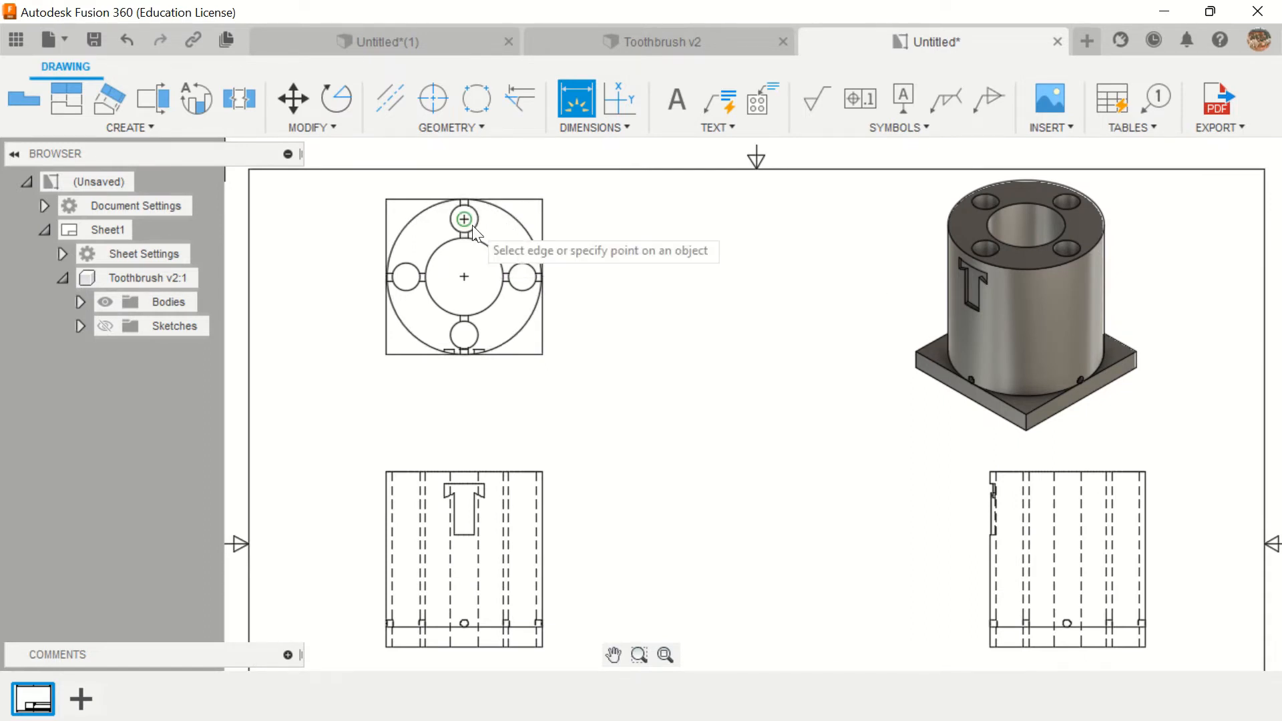
scroll(473, 230, up, 1)
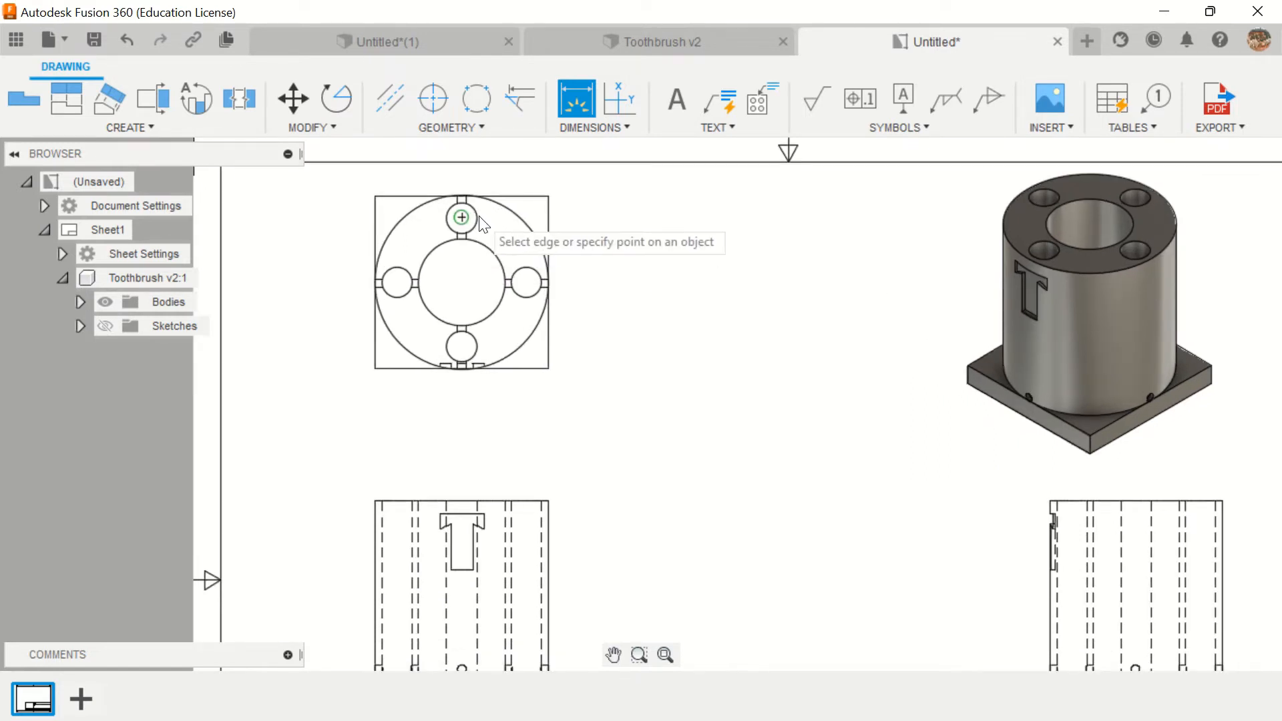
click(479, 224)
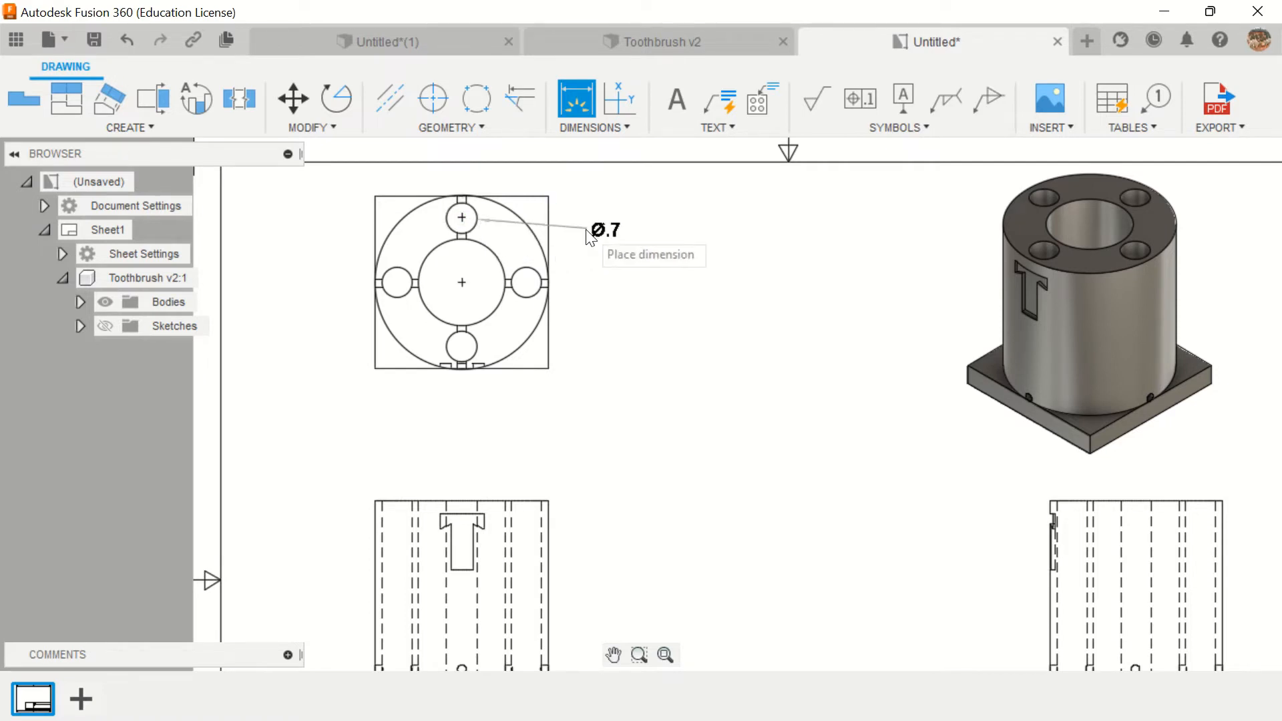
click(599, 210)
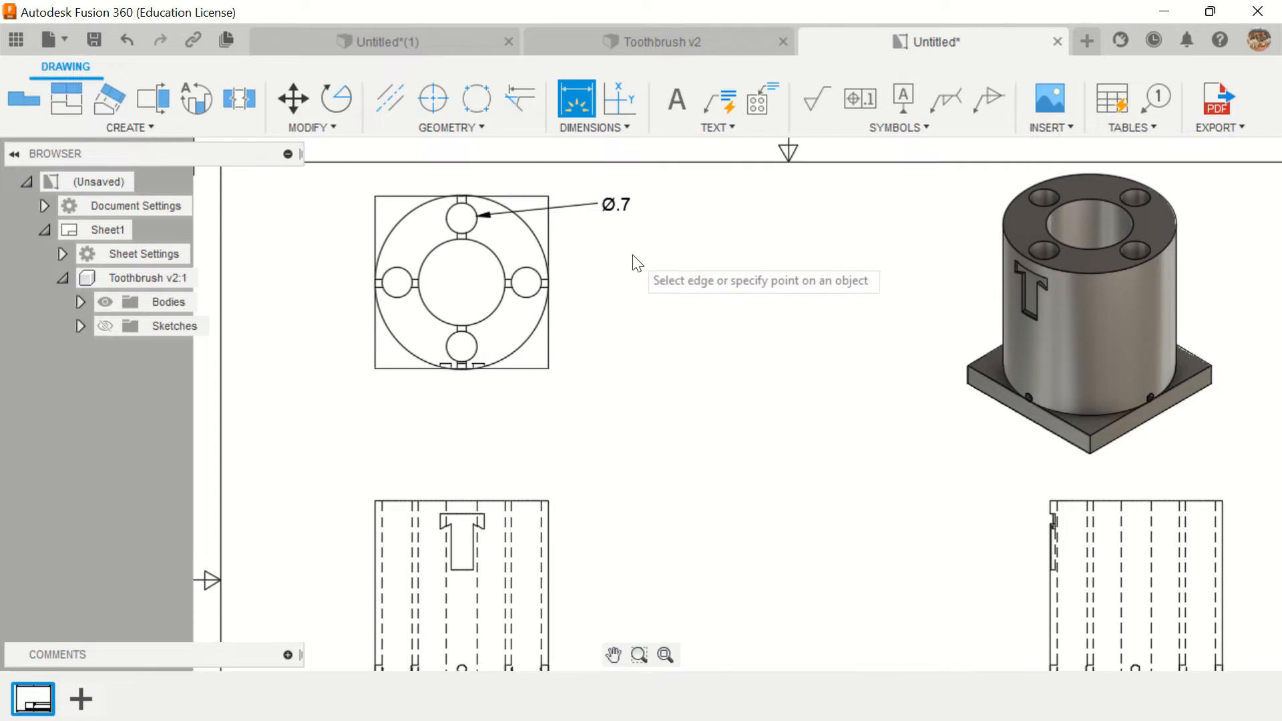
click(545, 248)
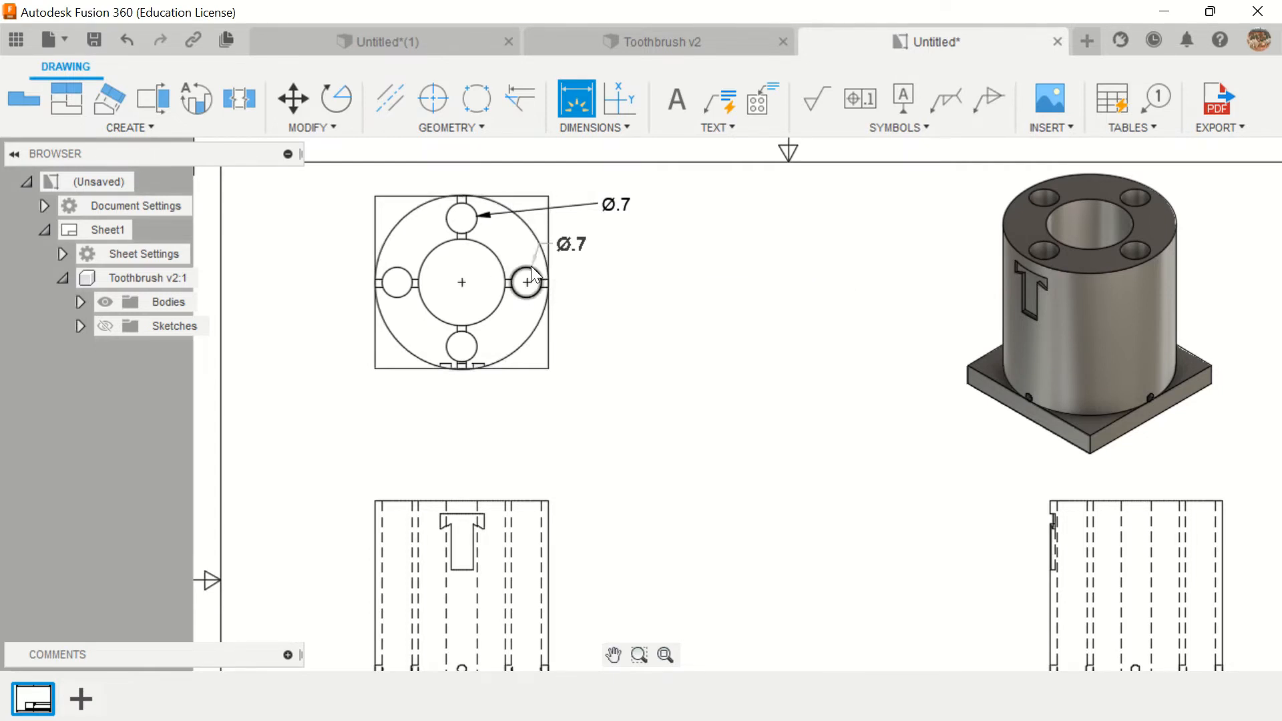
click(532, 268)
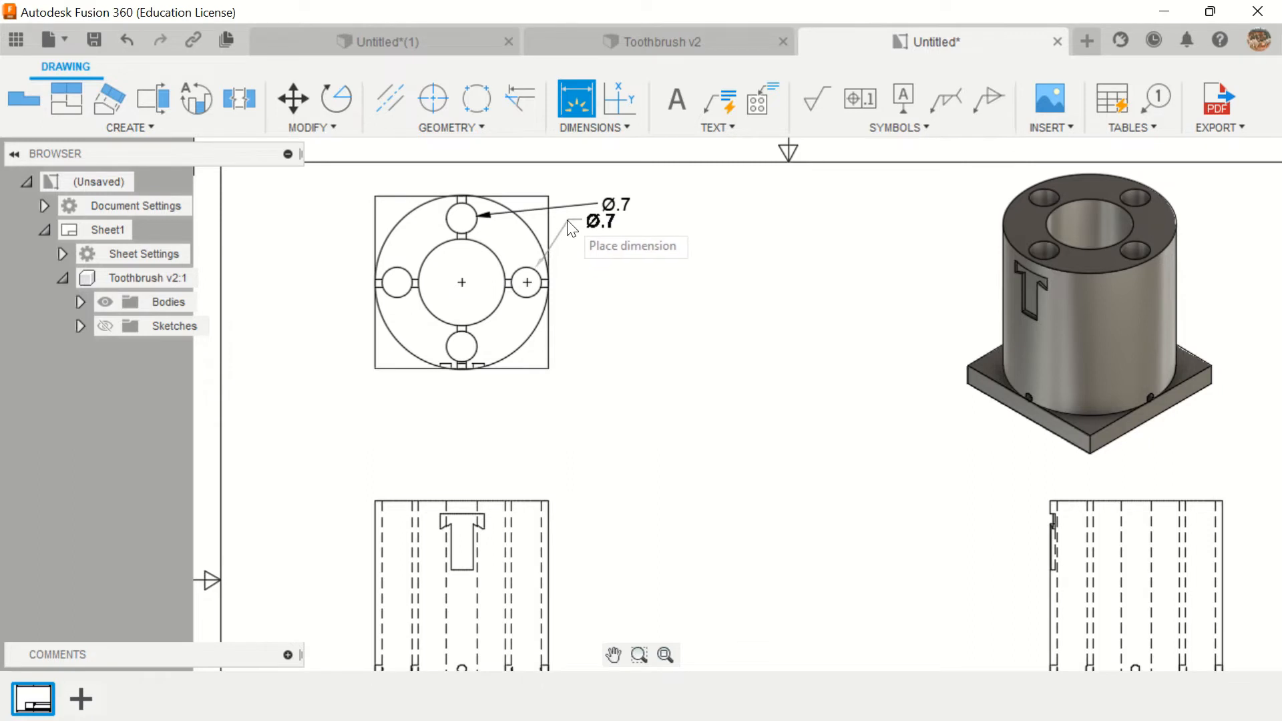
click(589, 237)
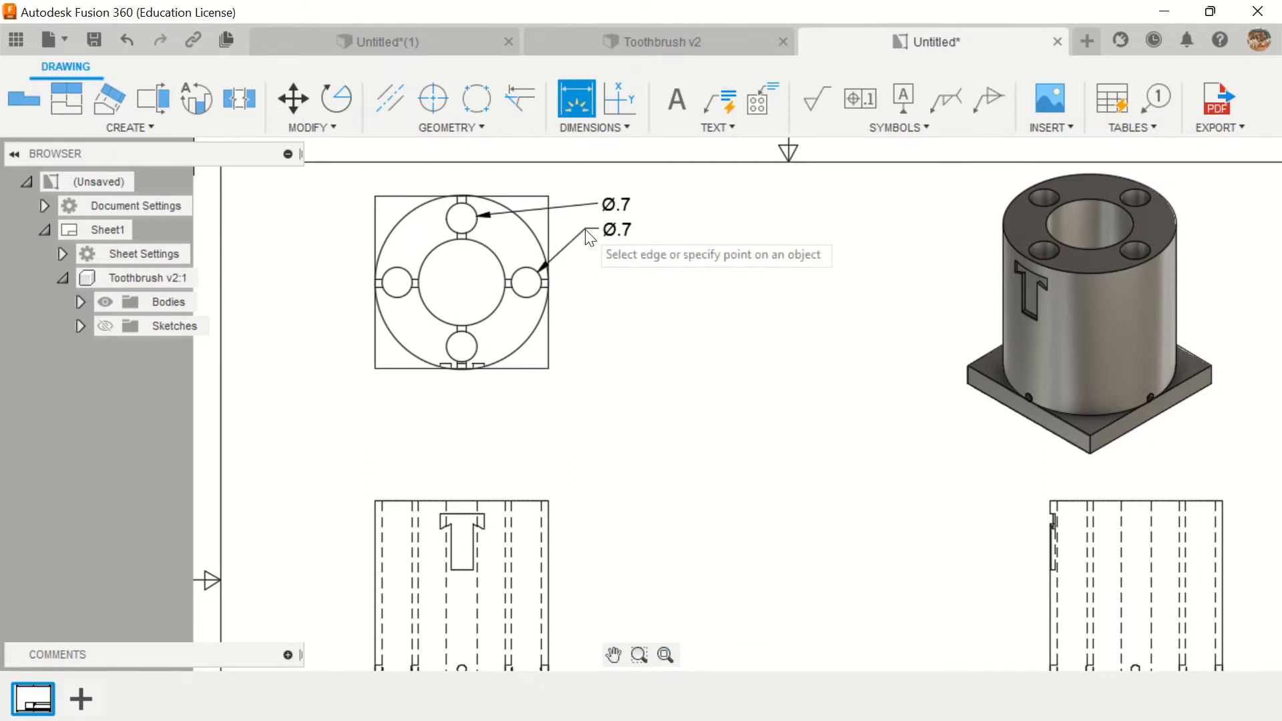
Dimension the diameters of the left-hand and lower small holes, placing both labels below the top view.
click(429, 311)
key(Escape)
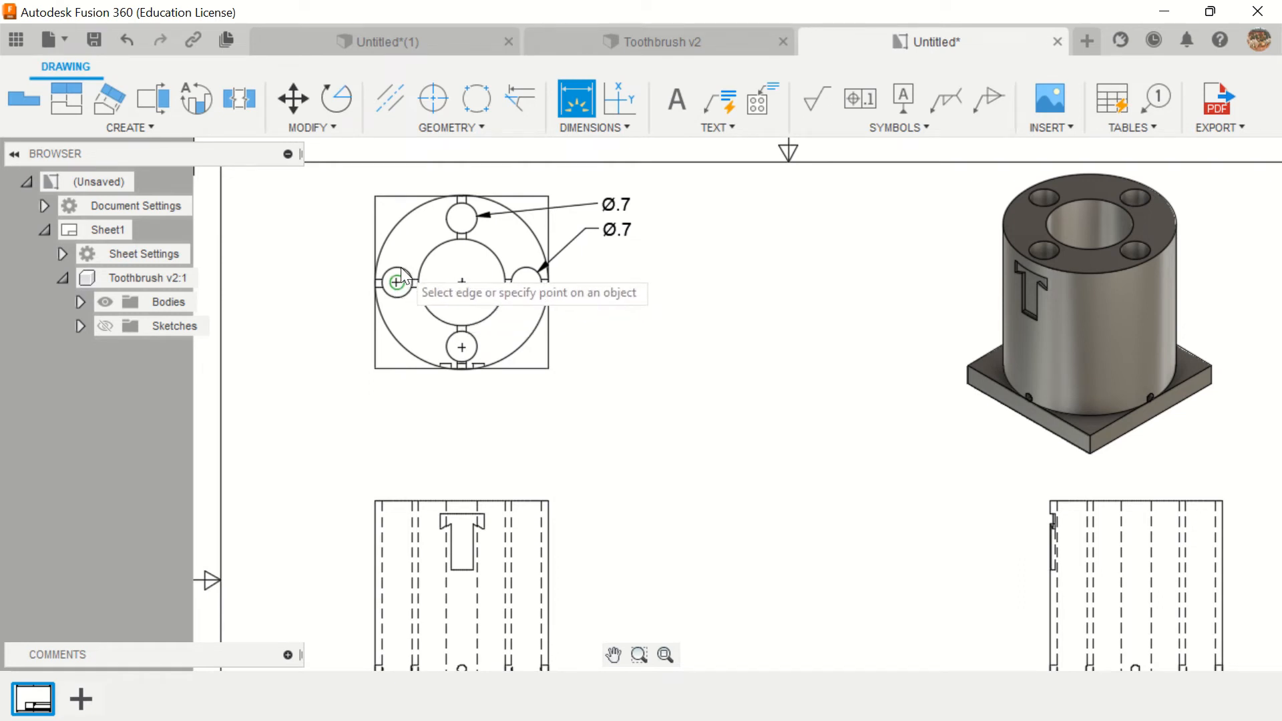
click(392, 298)
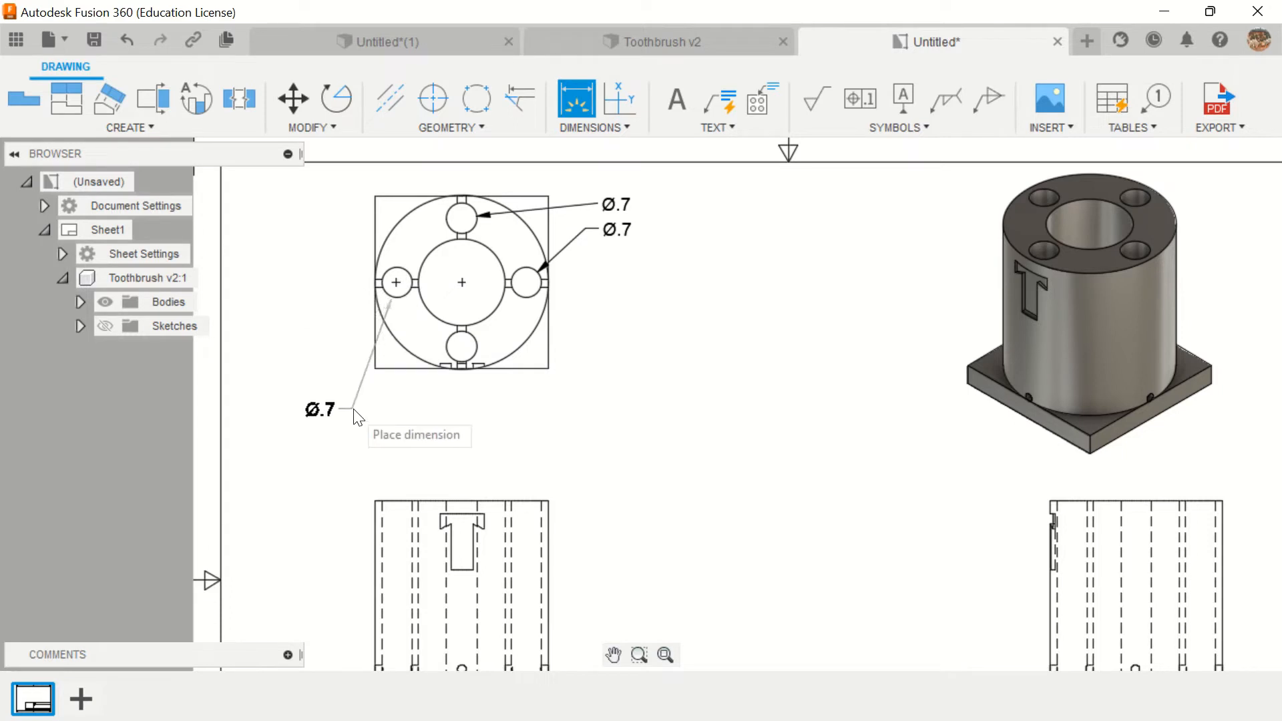
click(367, 417)
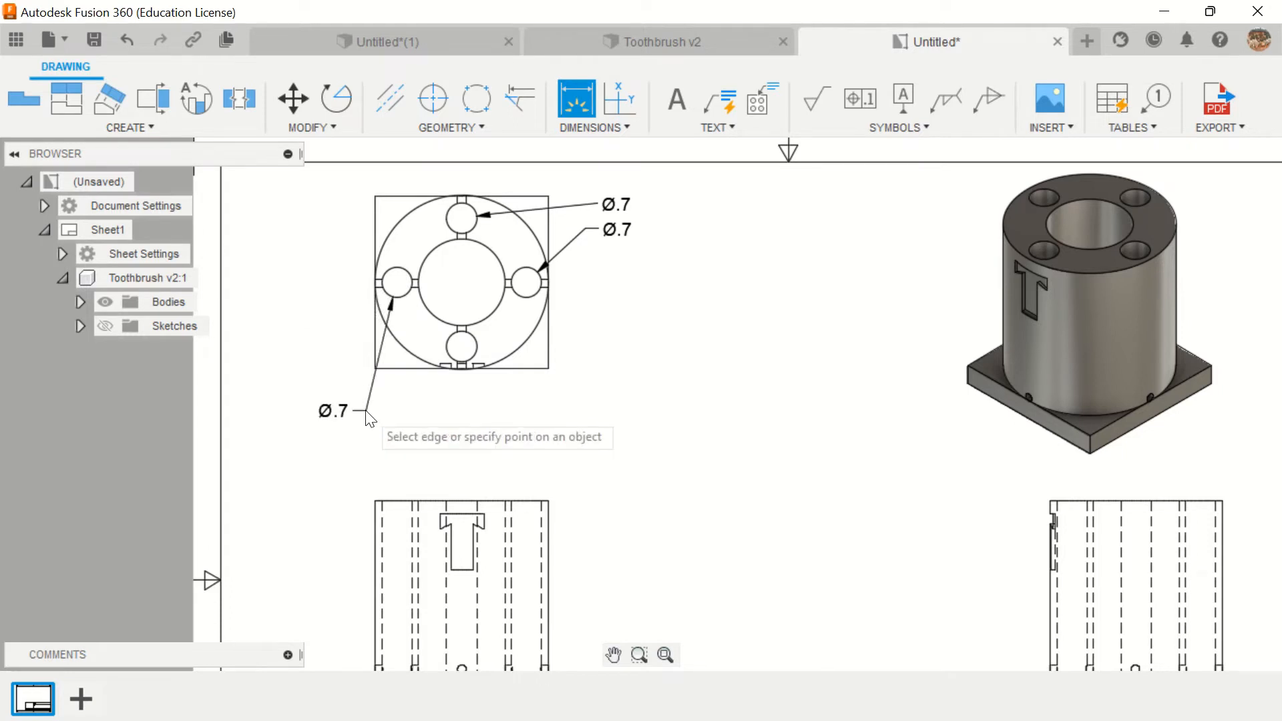
click(447, 344)
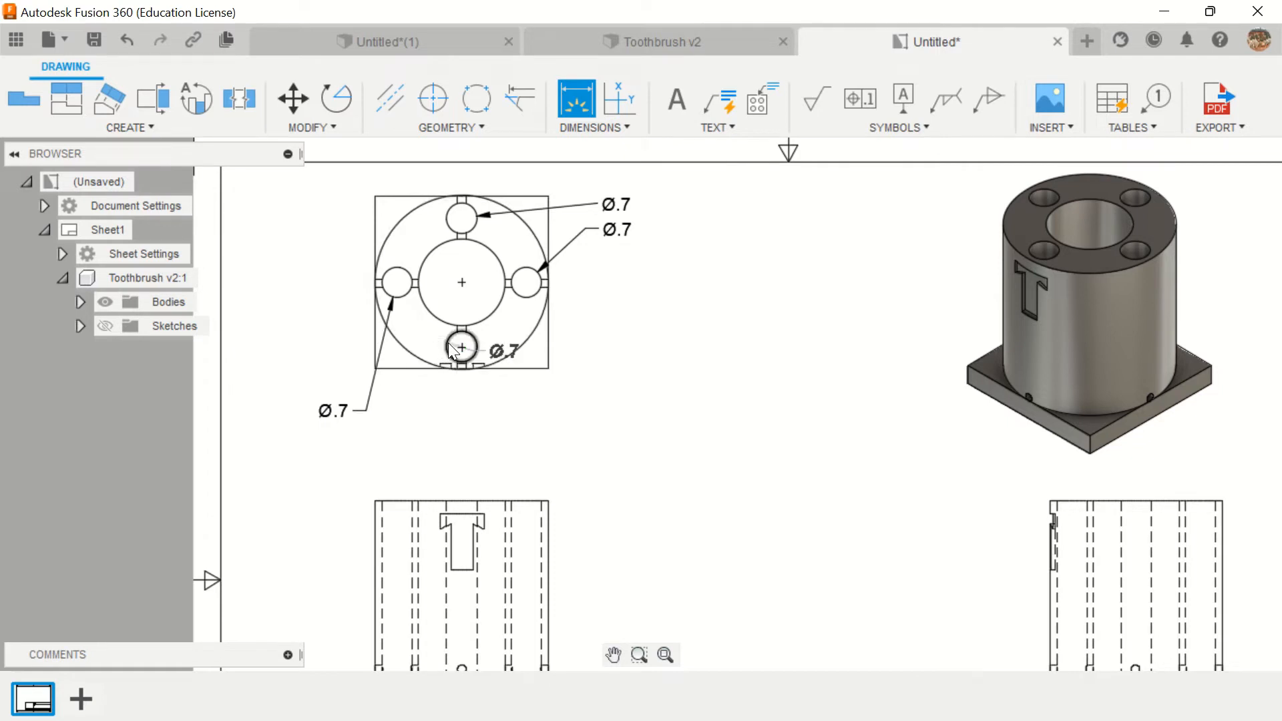
click(428, 400)
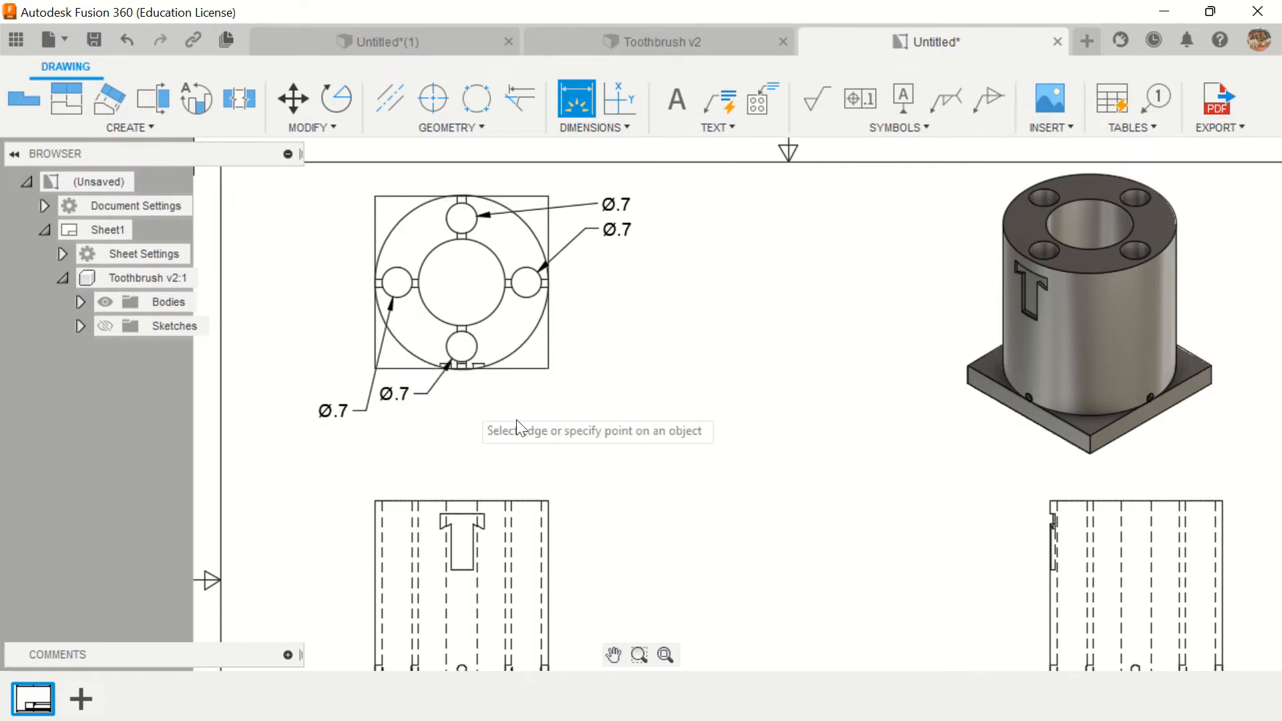
Dimension the diameters of the outer circle and the central hole, placing both labels to the right of the top view.
click(544, 329)
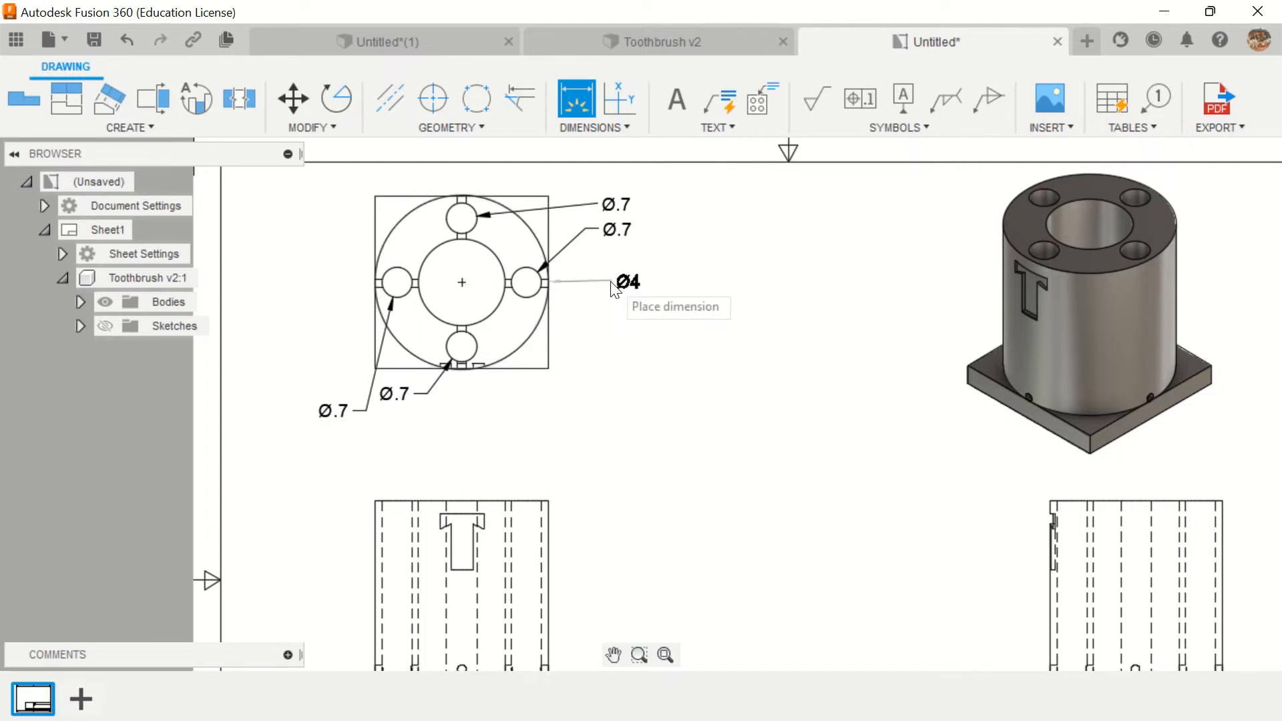
click(615, 322)
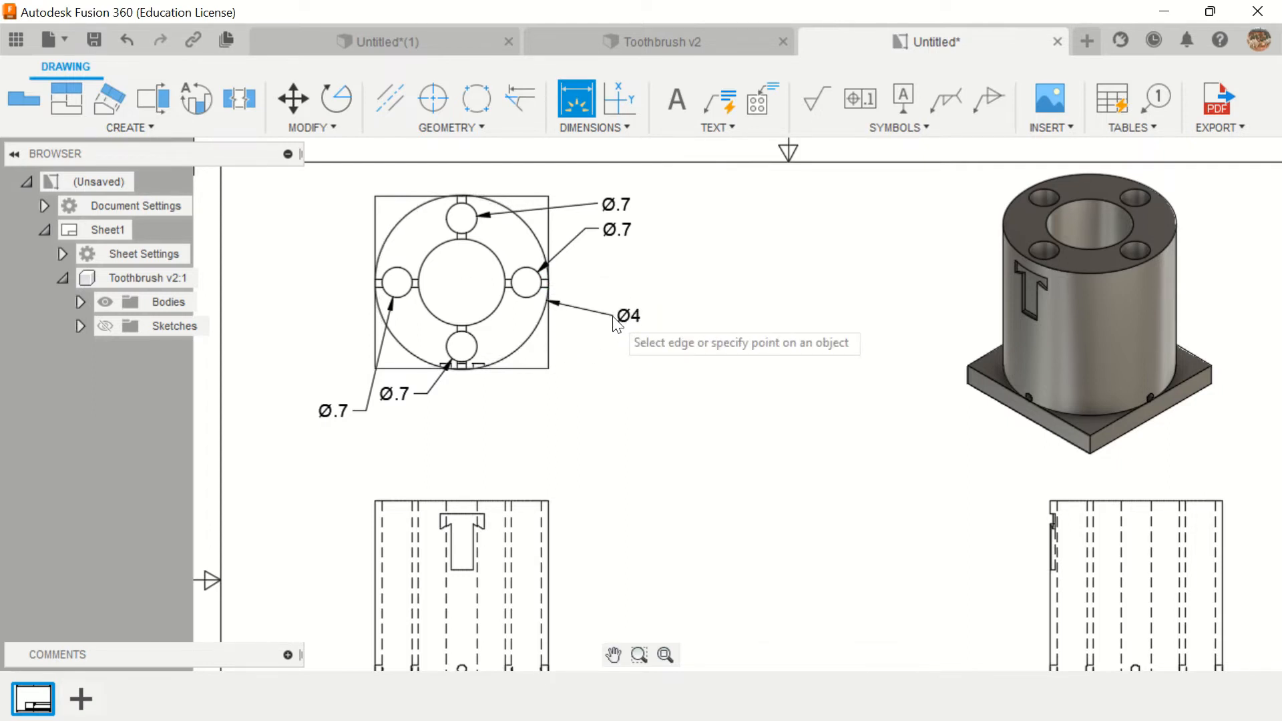
click(501, 306)
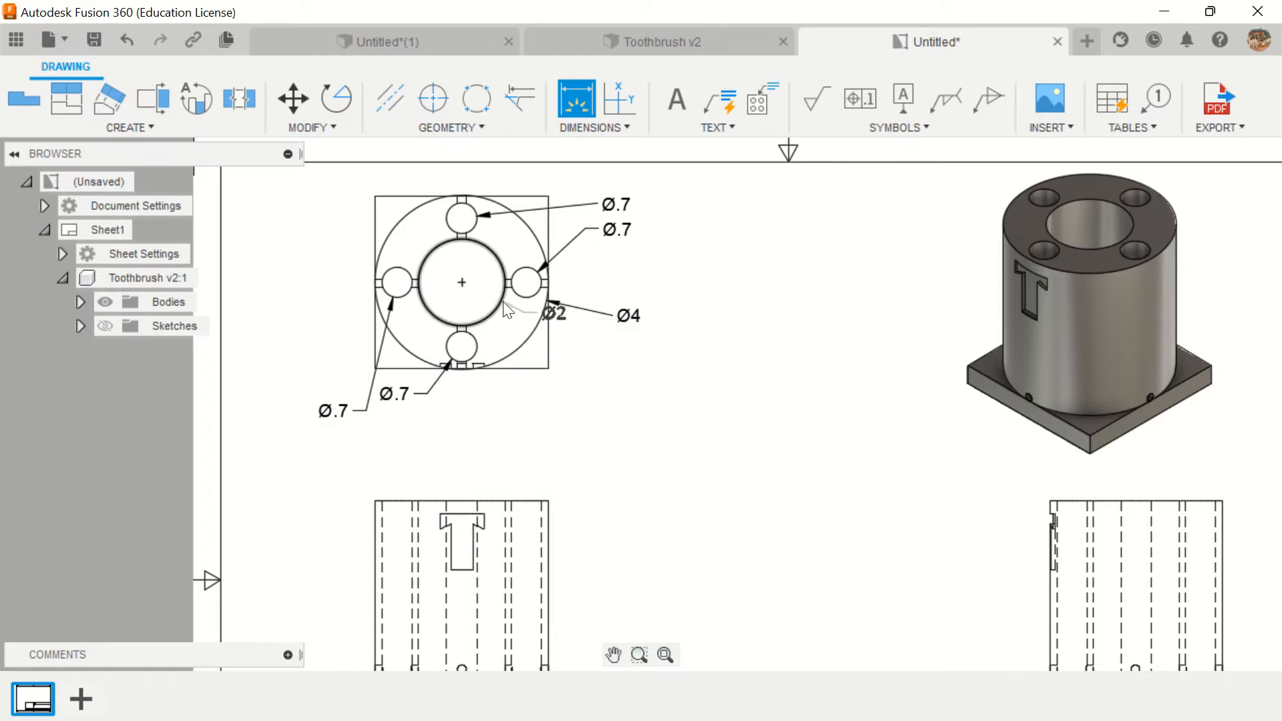
click(608, 354)
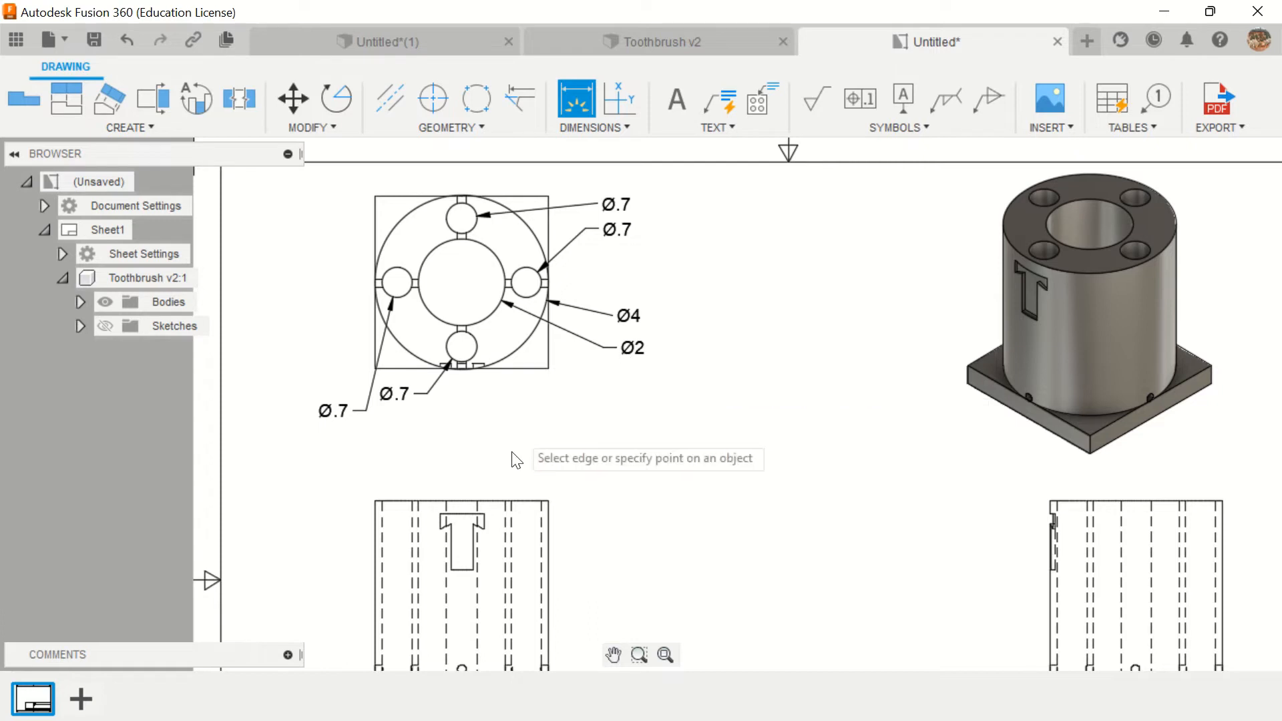
Try a dimension across the base view's upper edge, placed between the base view and the top view.
scroll(668, 469, down, 1)
scroll(668, 469, down, 1)
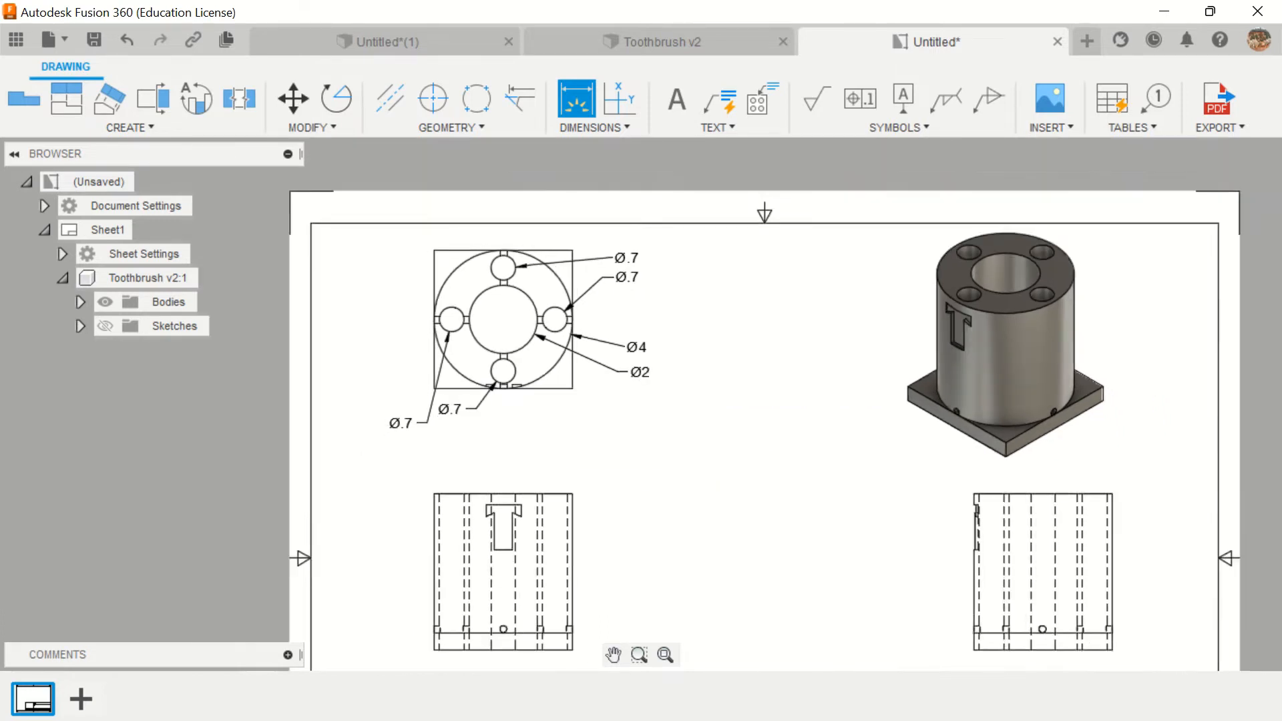
middle_drag(669, 469, 623, 348)
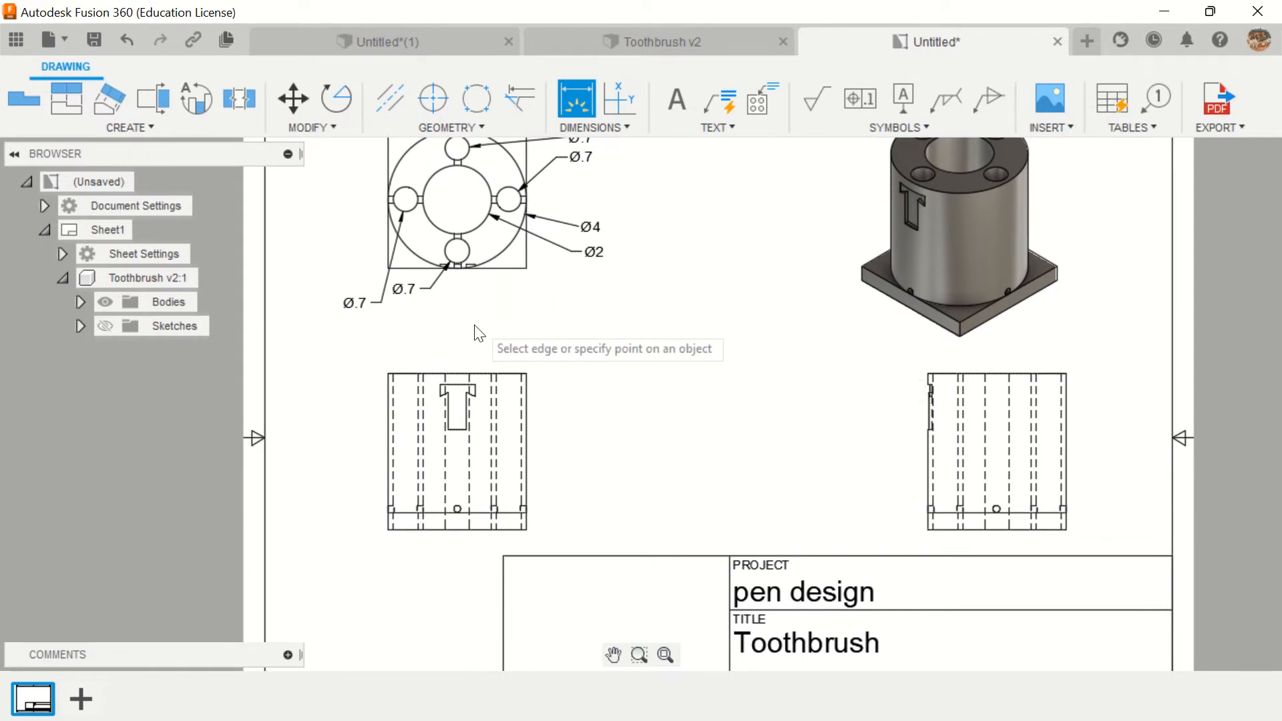
click(458, 378)
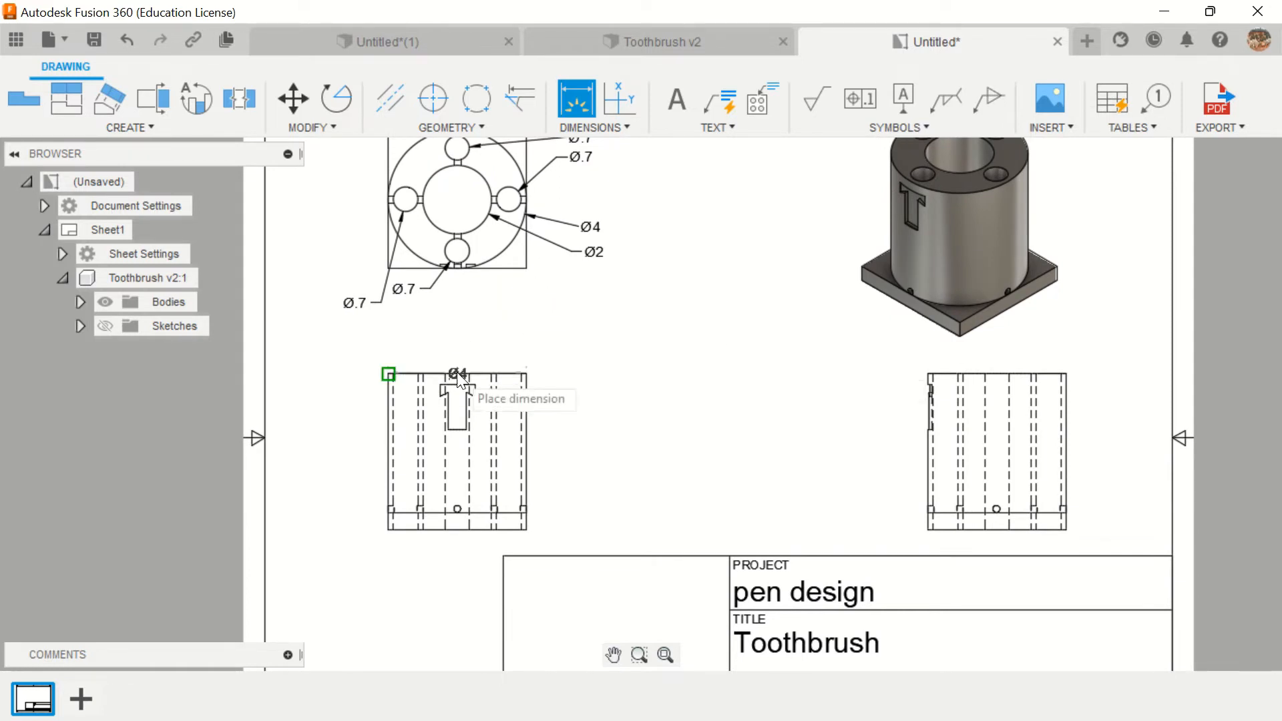
click(460, 332)
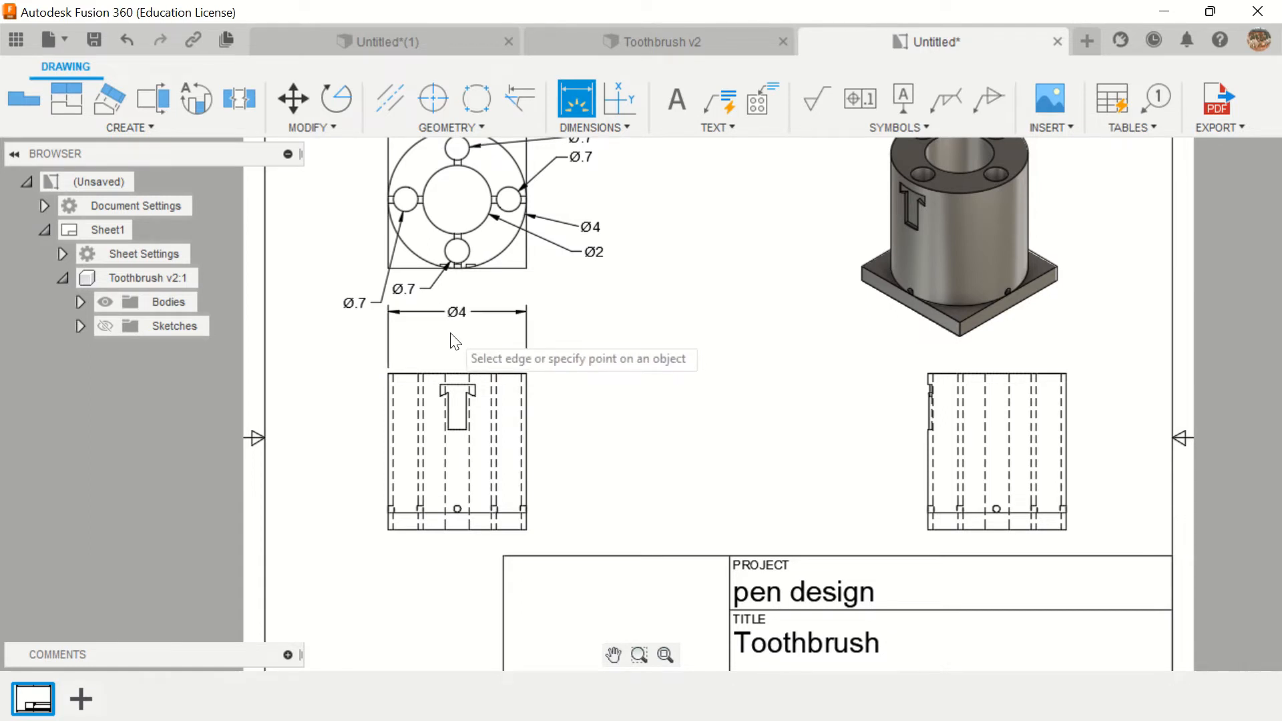
Delete the dimension placed above the base view.
right_click(454, 323)
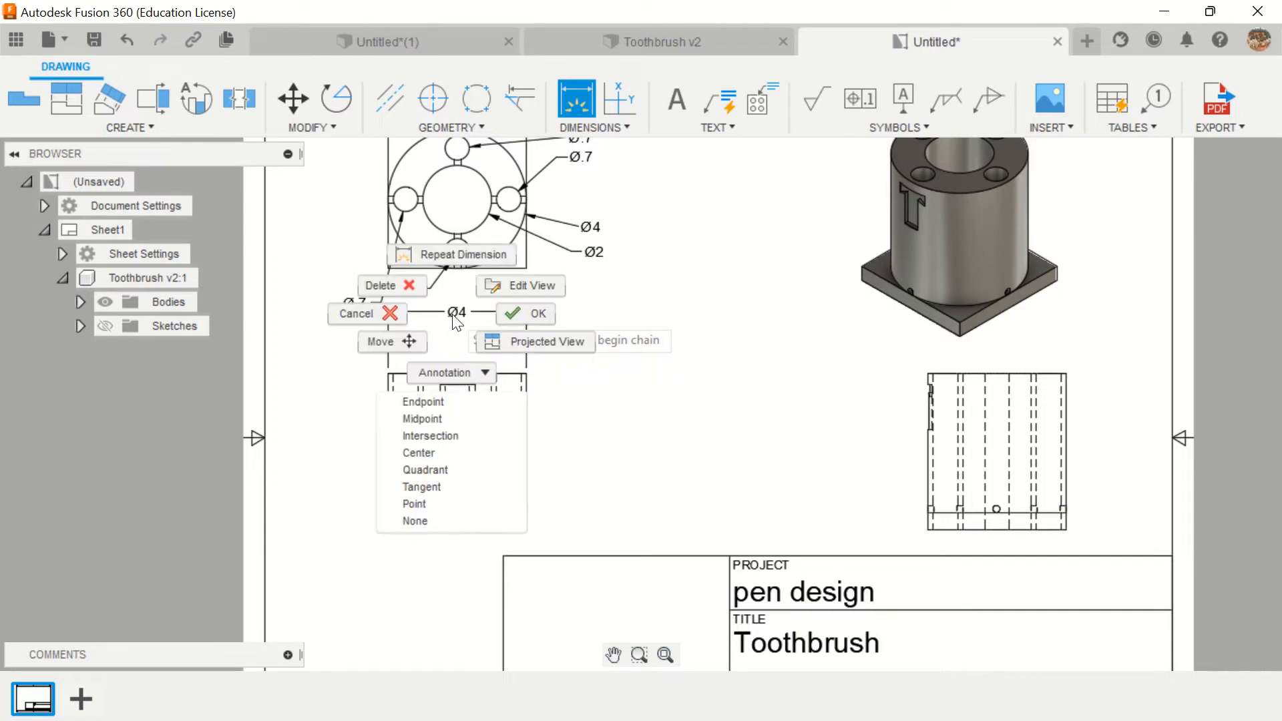
click(409, 292)
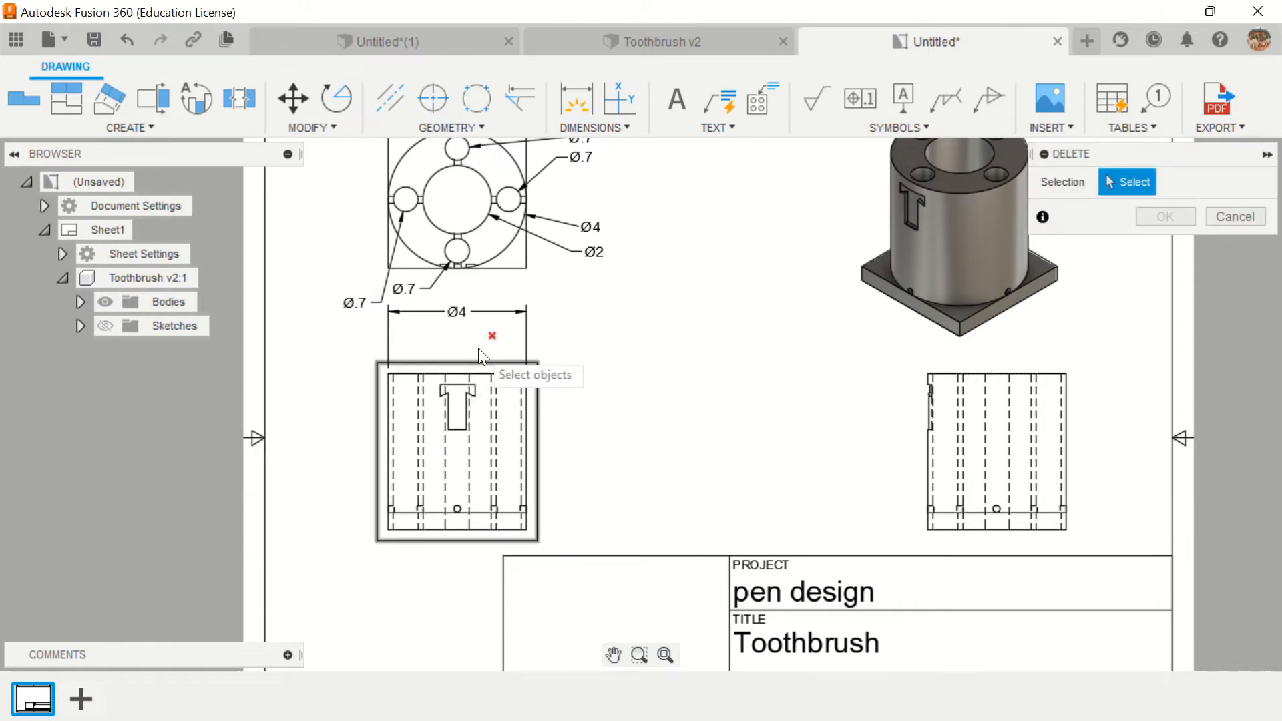
right_click(457, 319)
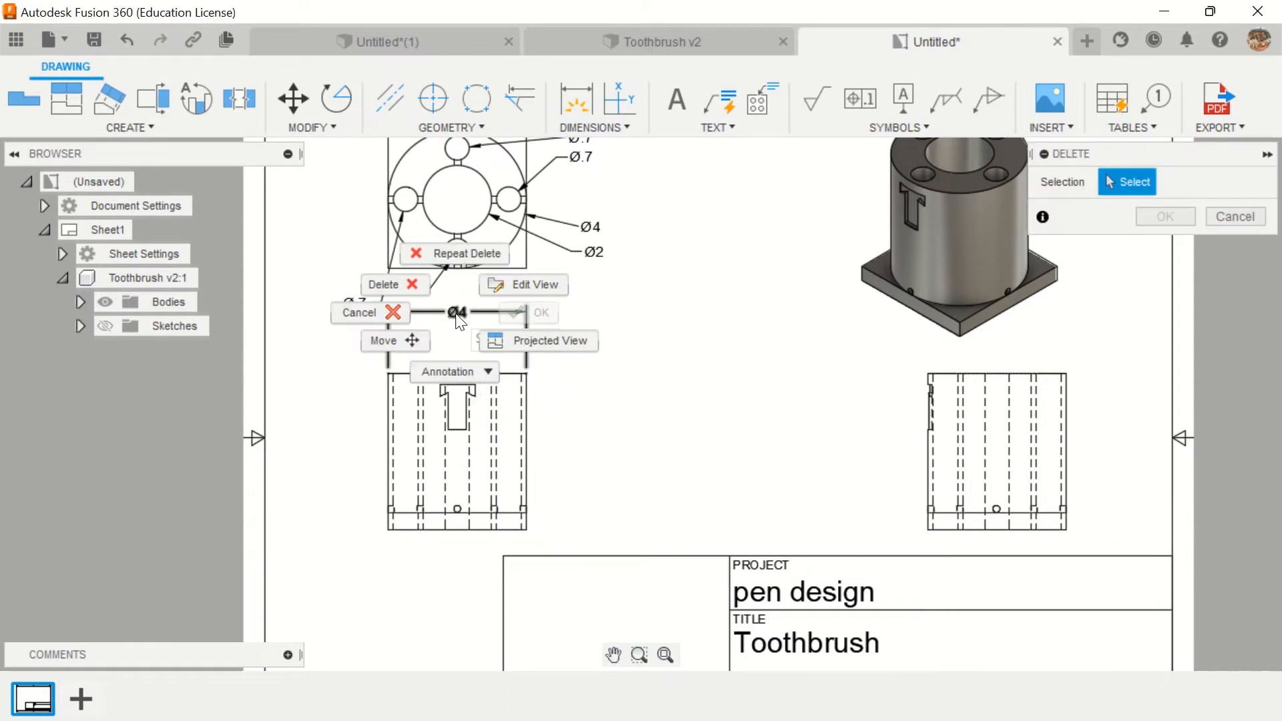
click(405, 286)
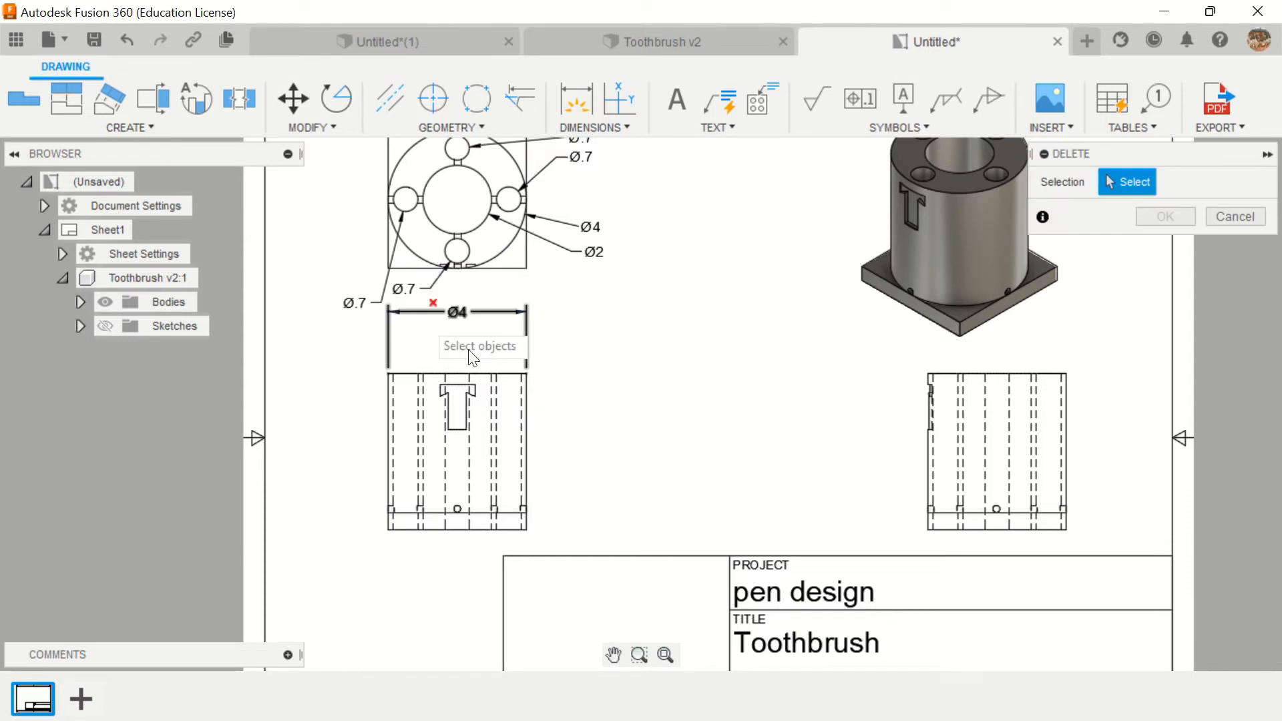
click(454, 319)
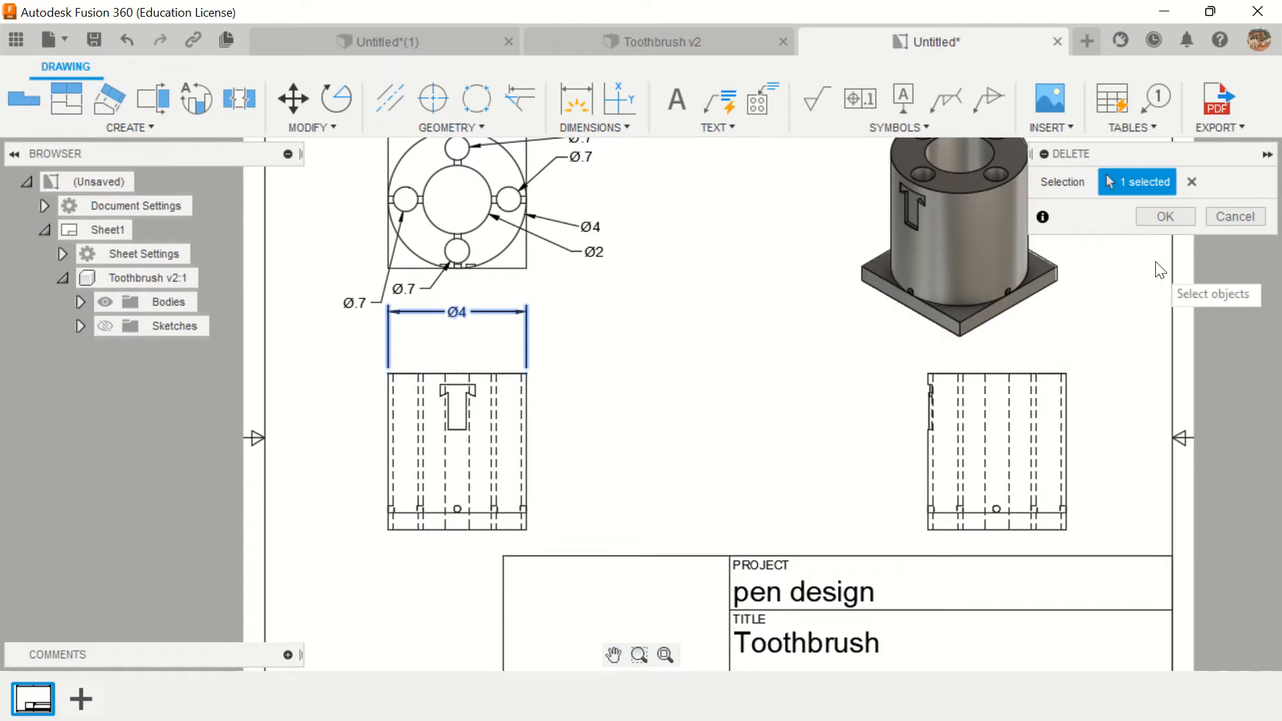
click(1160, 227)
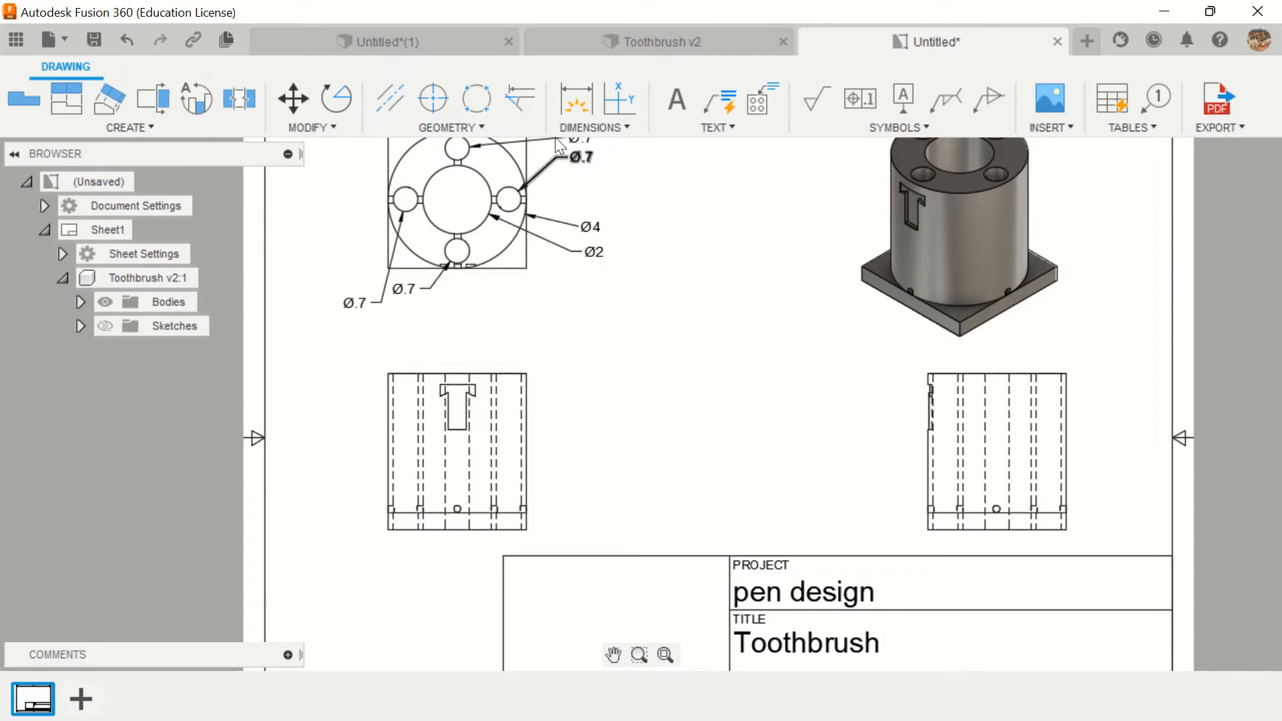
Dimension the overall width of the base view along its lower edge, placing the dimension between the base view and the top view.
click(572, 100)
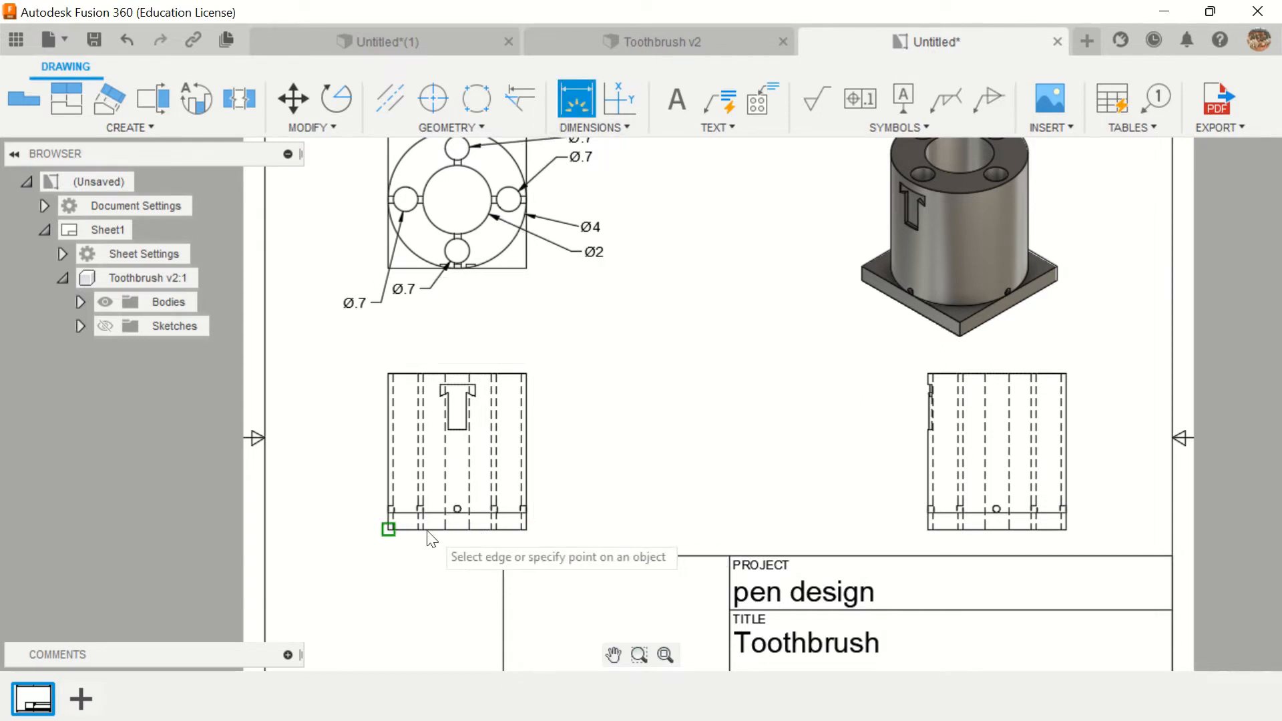
click(394, 531)
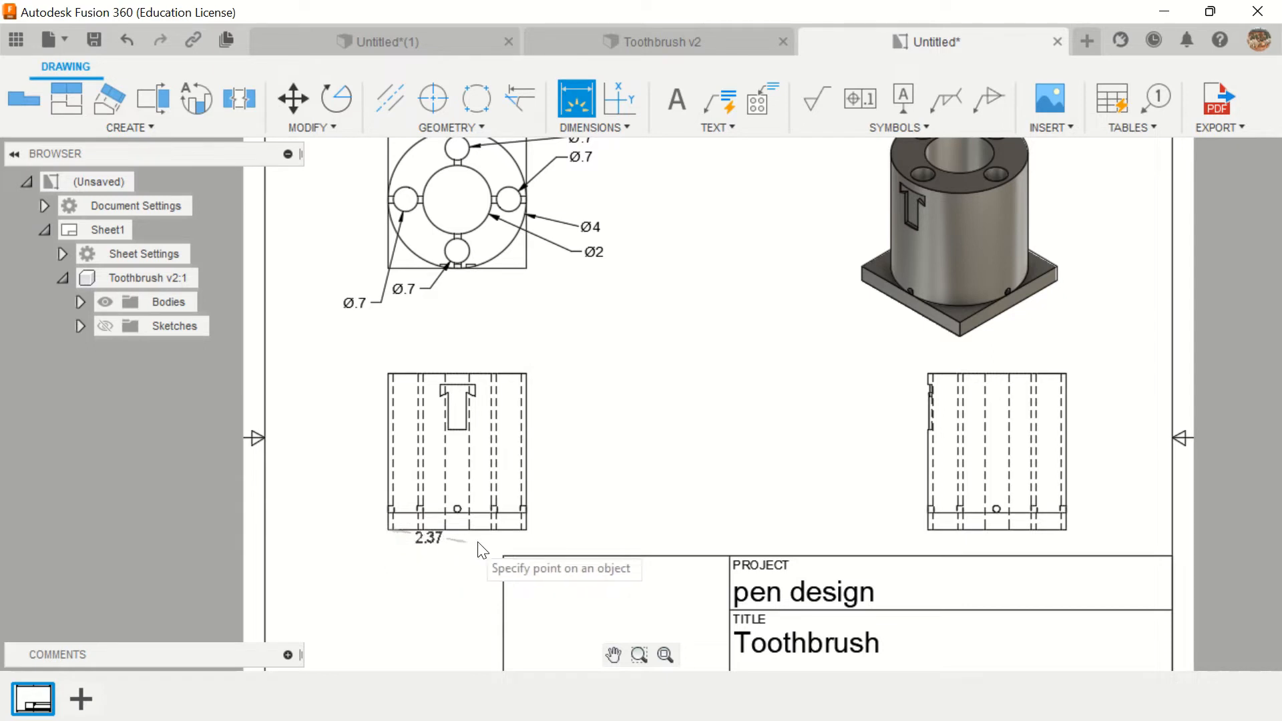
click(526, 530)
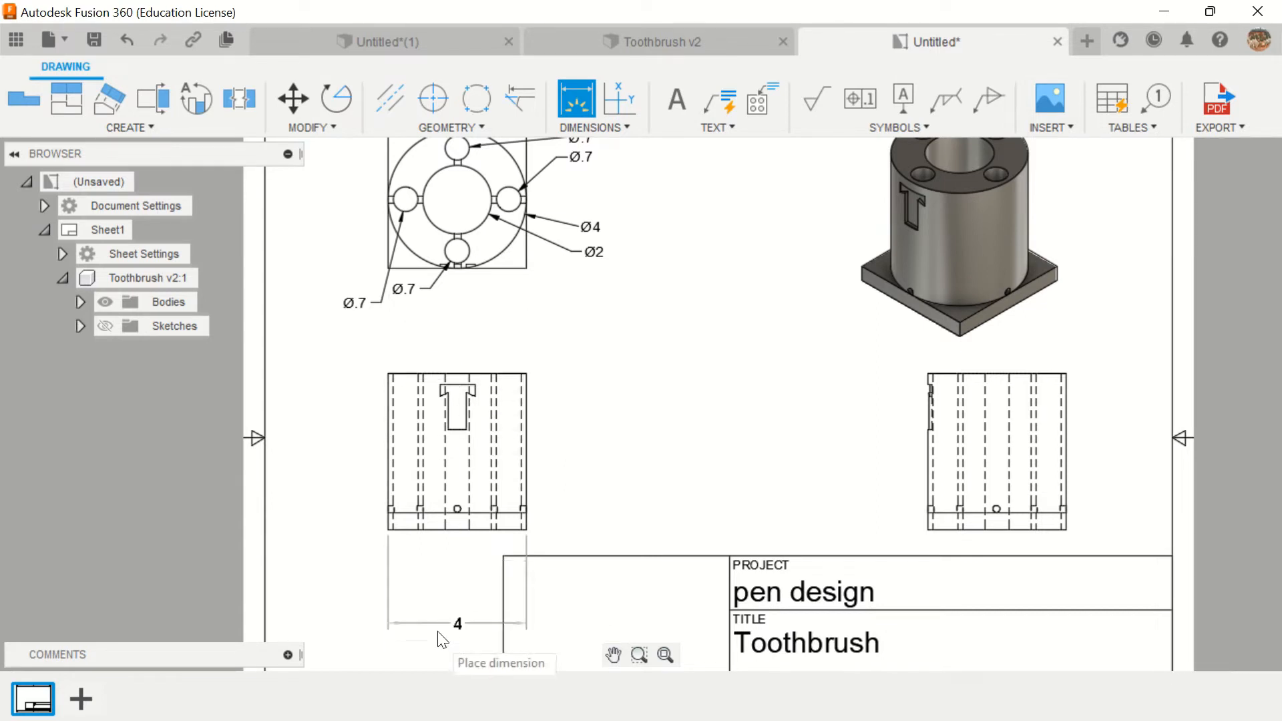
click(441, 321)
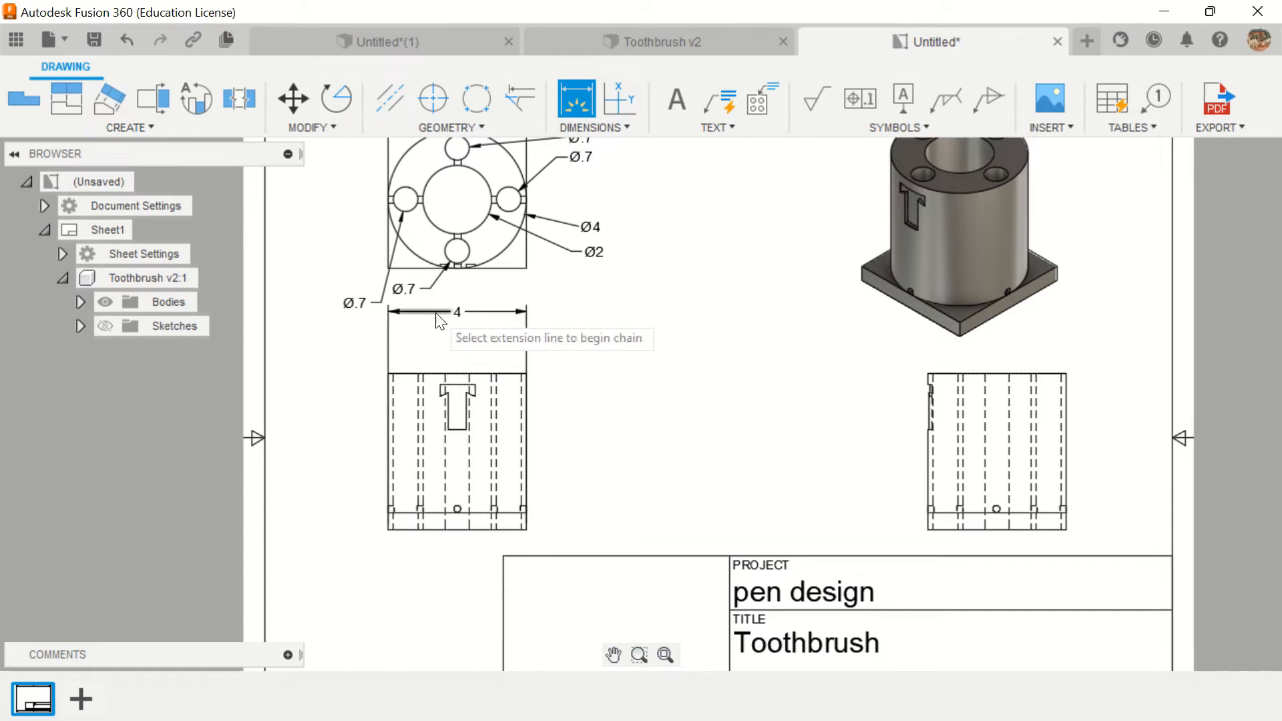
Dimension the widths of the T-shaped slot's head and stem in the base view, stacking both dimensions below the overall width dimension.
click(439, 386)
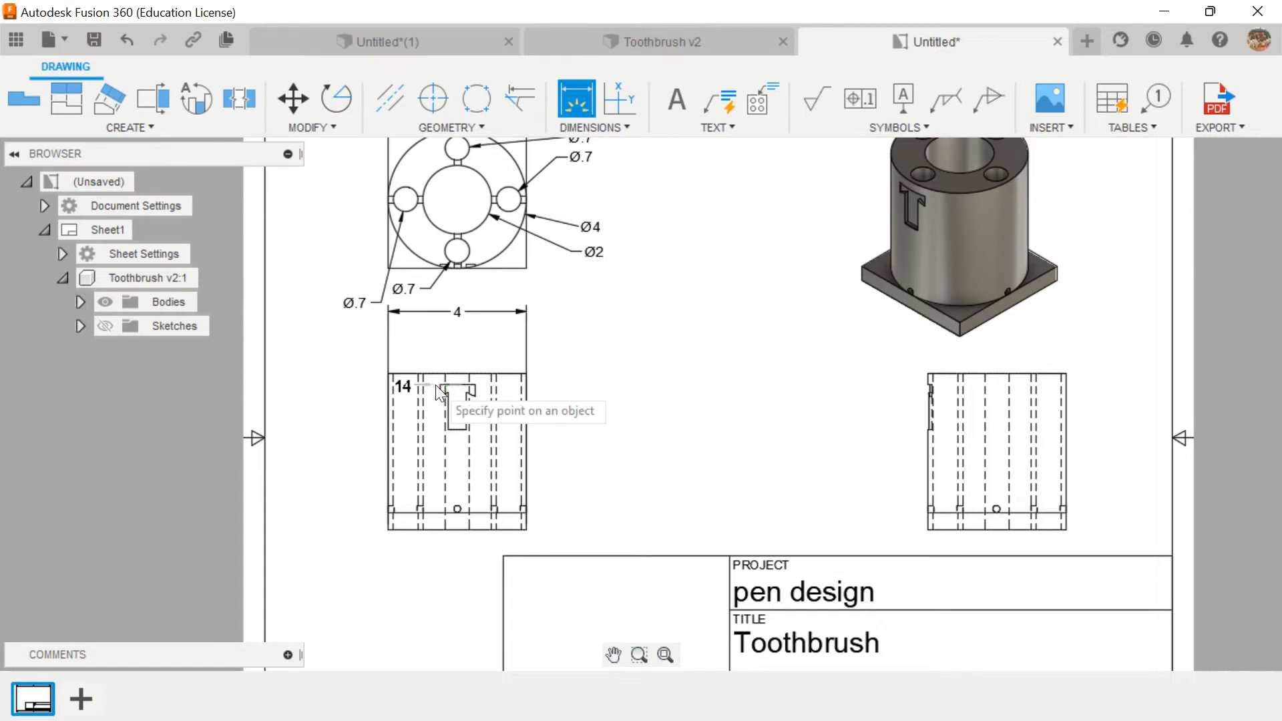
click(476, 385)
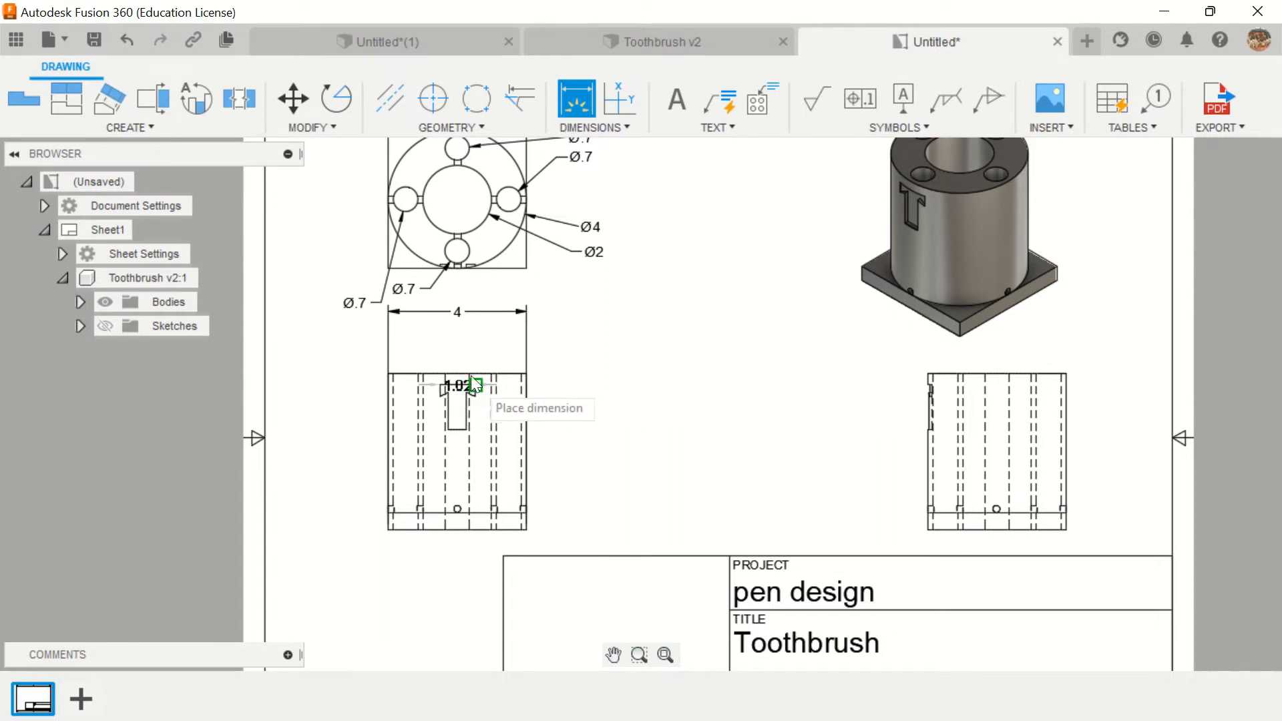
click(457, 341)
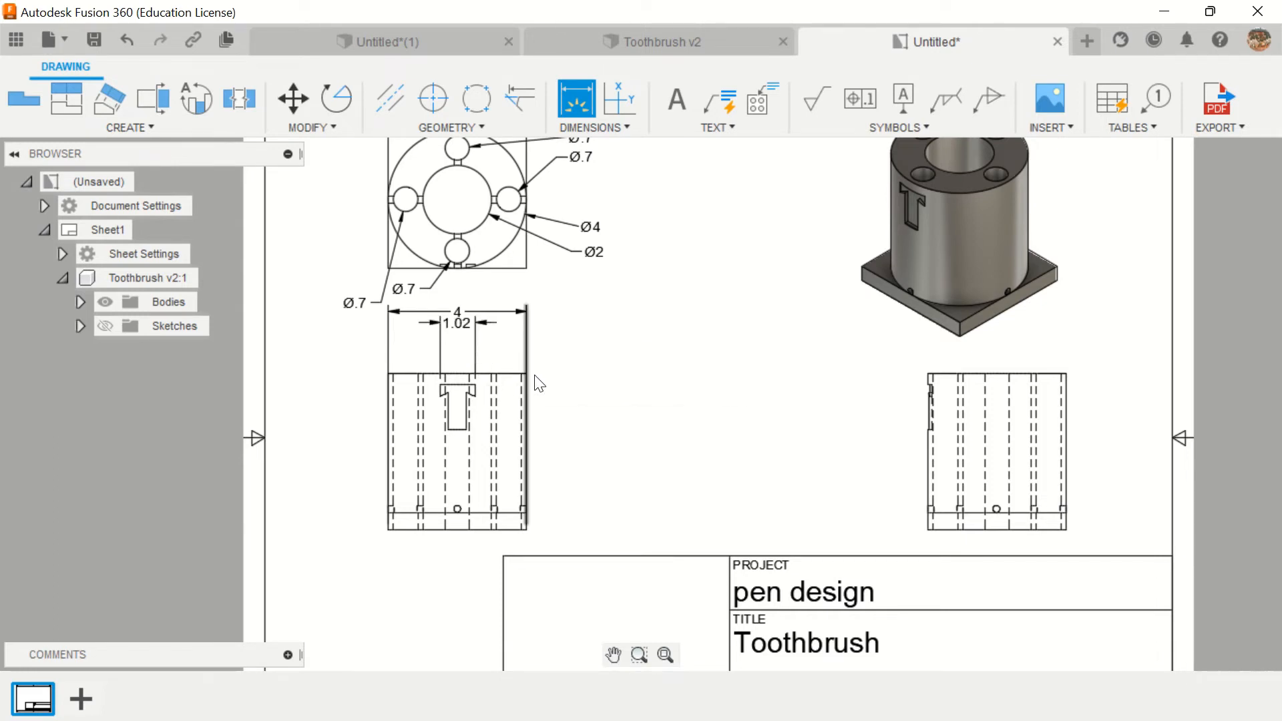
click(450, 430)
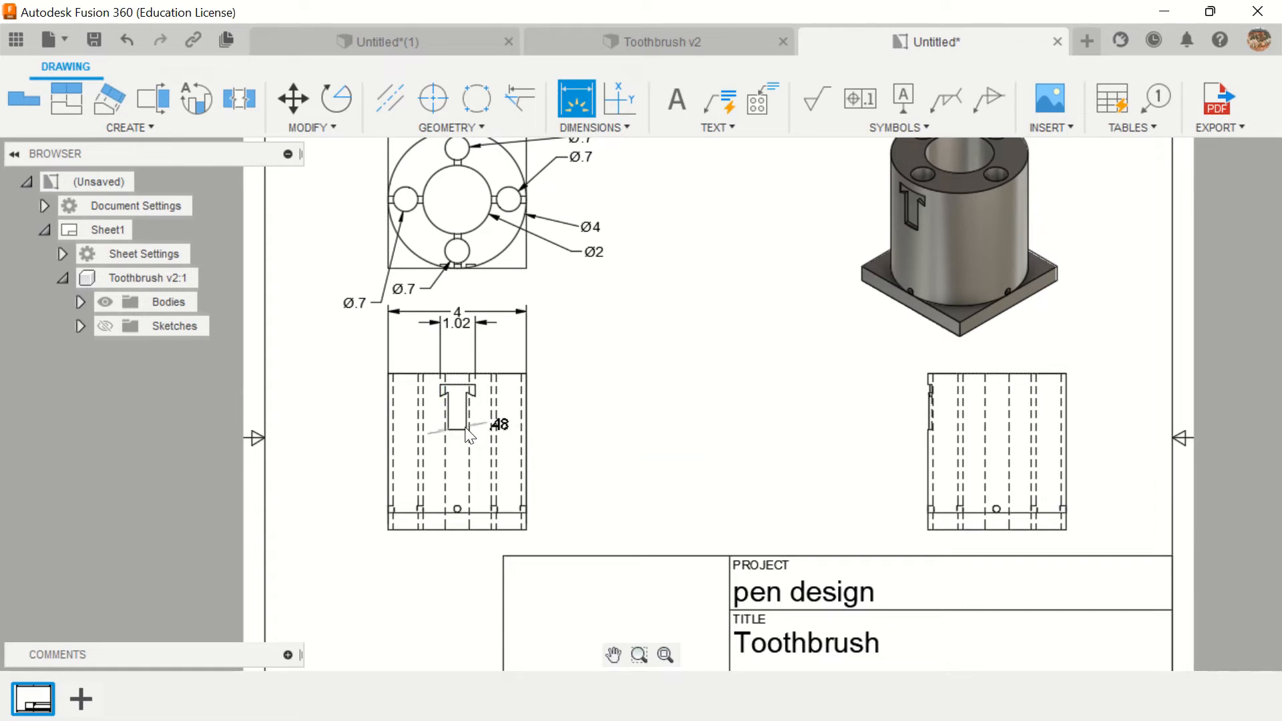
click(464, 429)
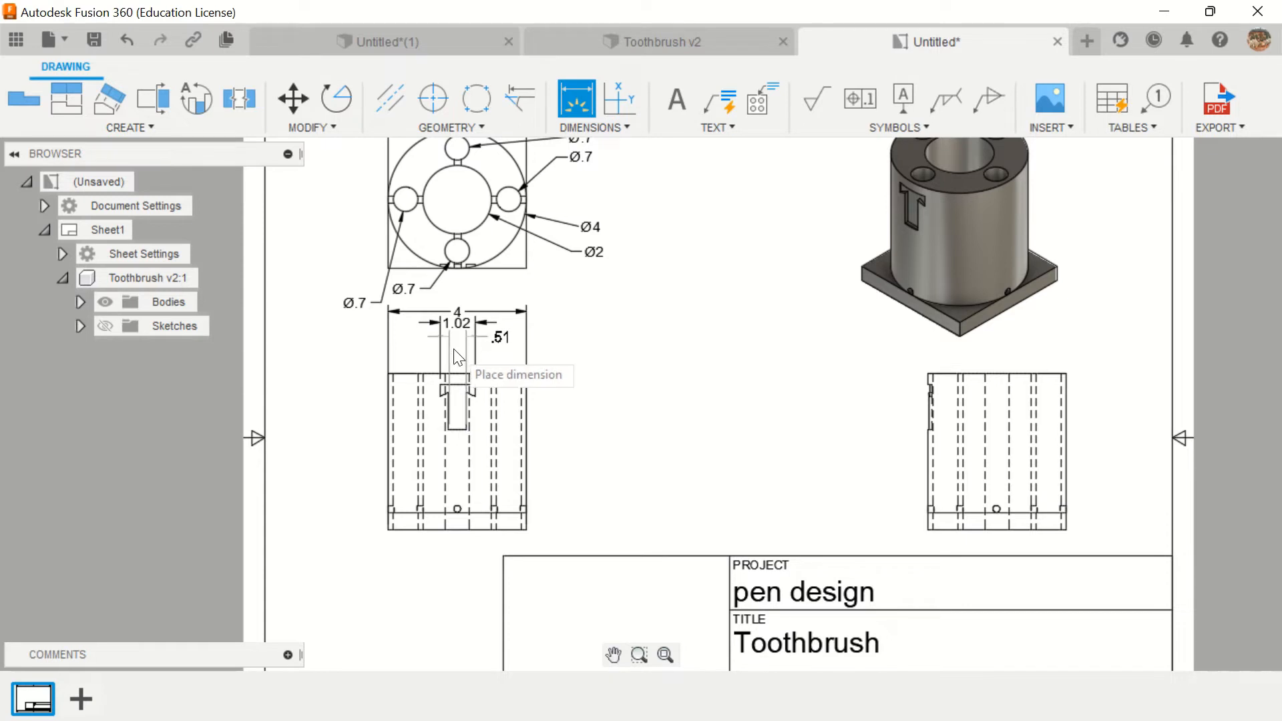
click(458, 358)
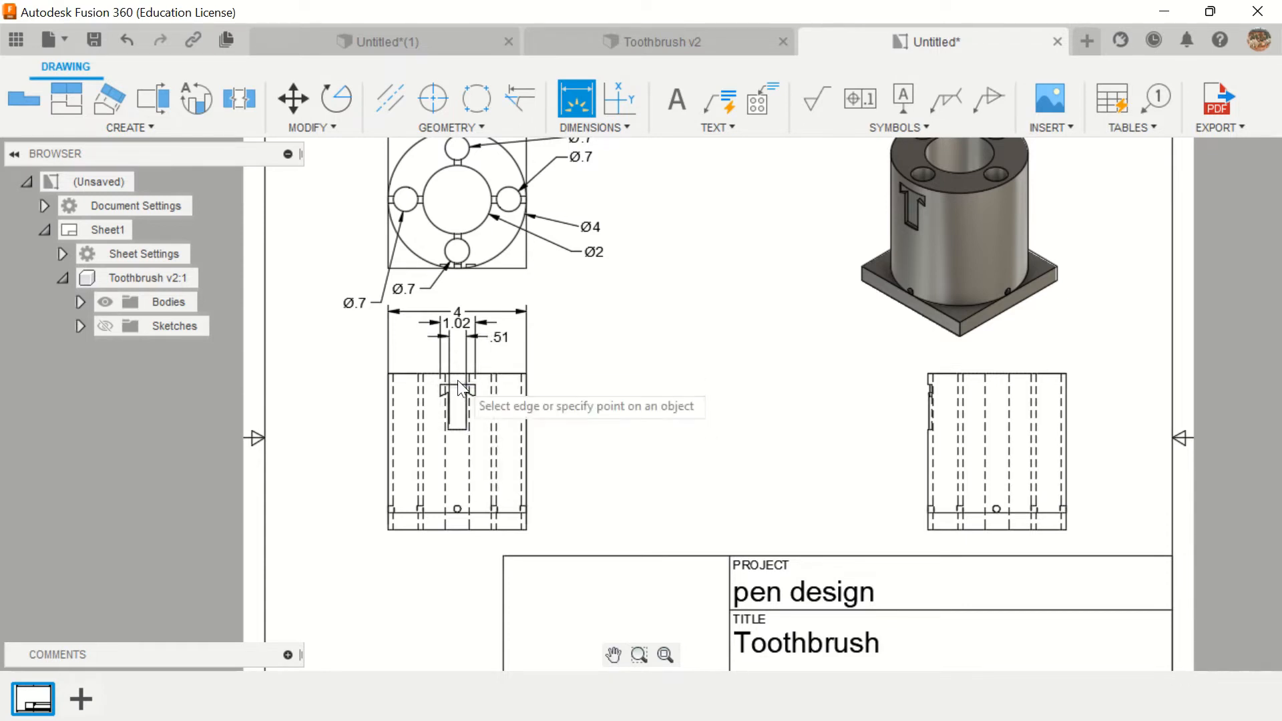
click(449, 429)
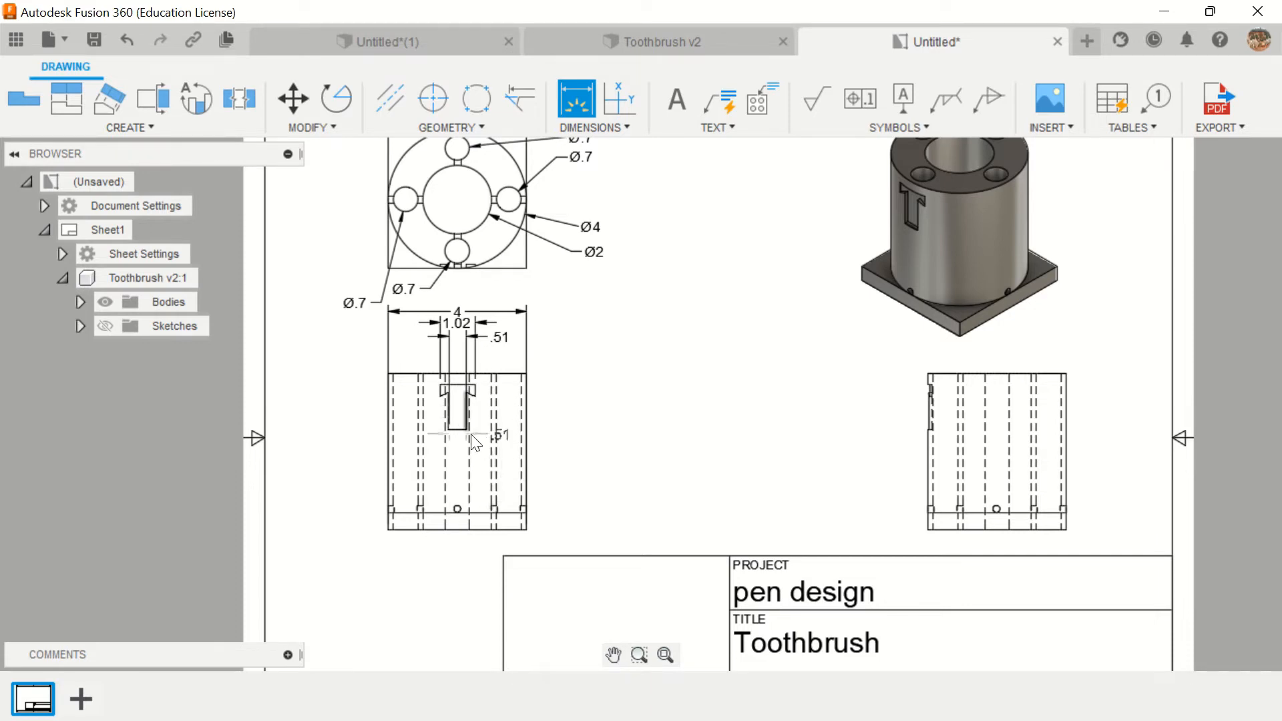
key(Escape)
Dimension the T-shaped slot's height in the base view, placing the dimension just right of the view.
scroll(457, 385, up, 2)
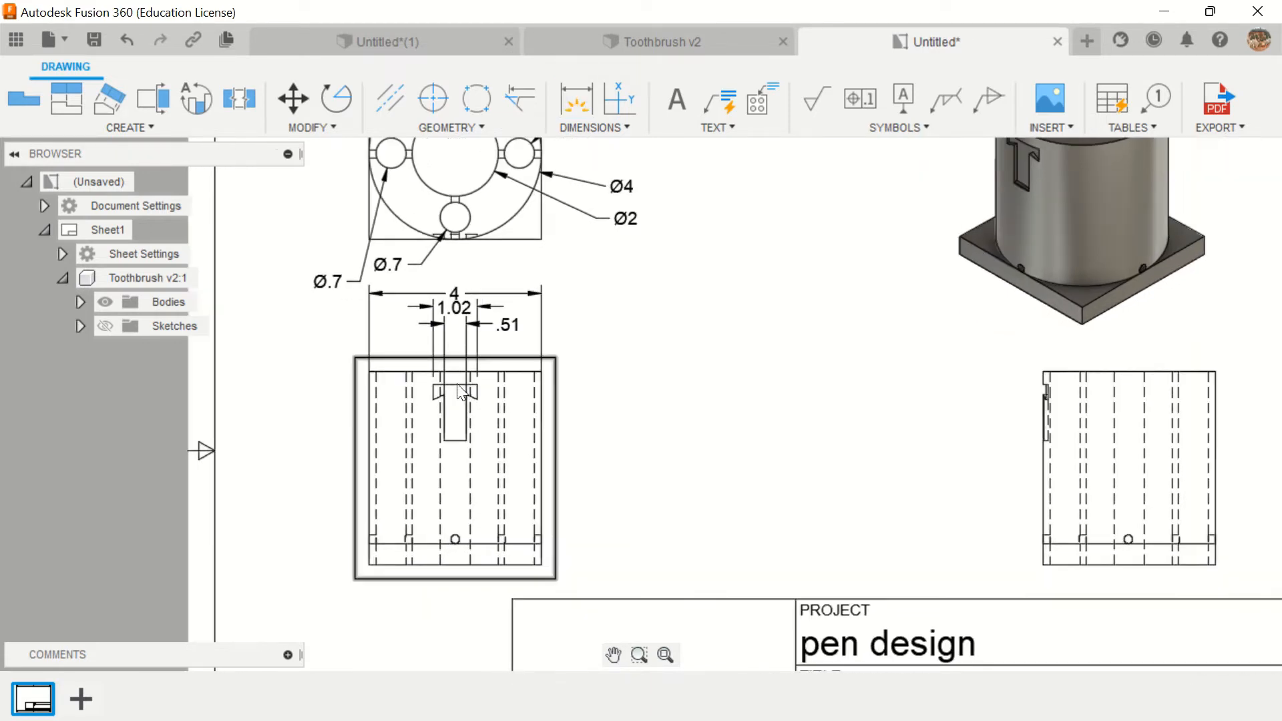
scroll(457, 383, up, 2)
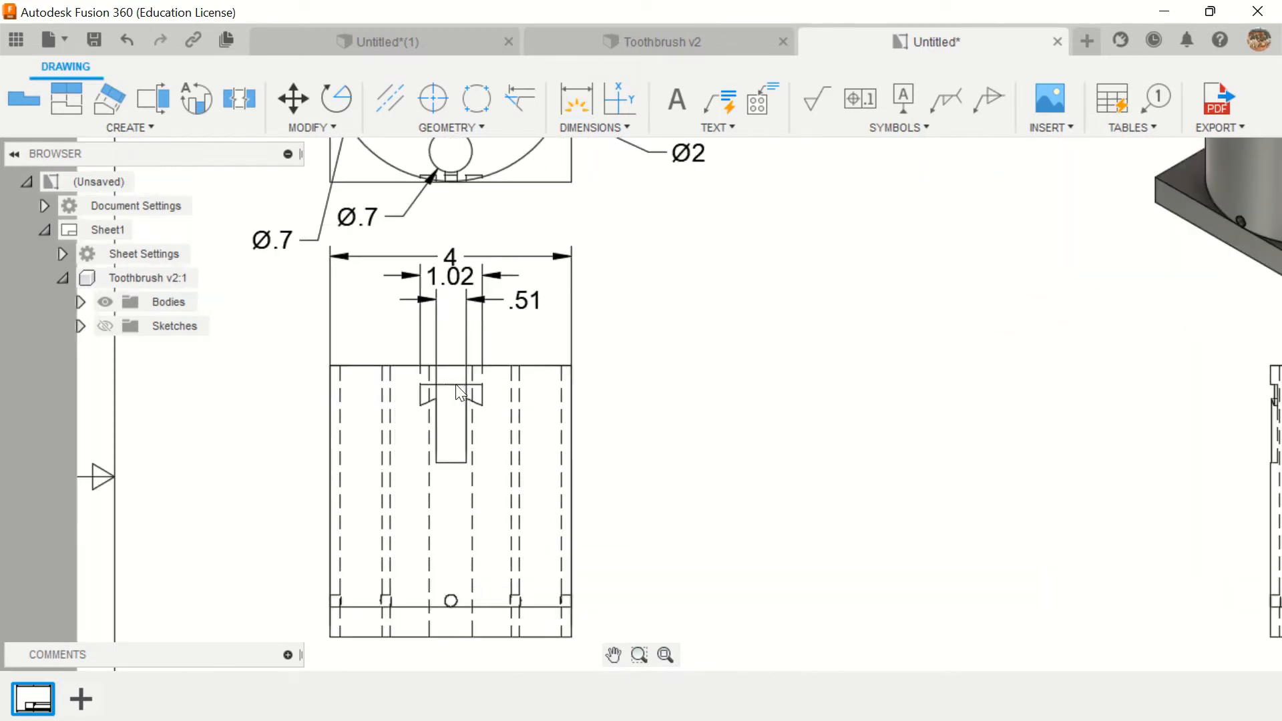
click(582, 107)
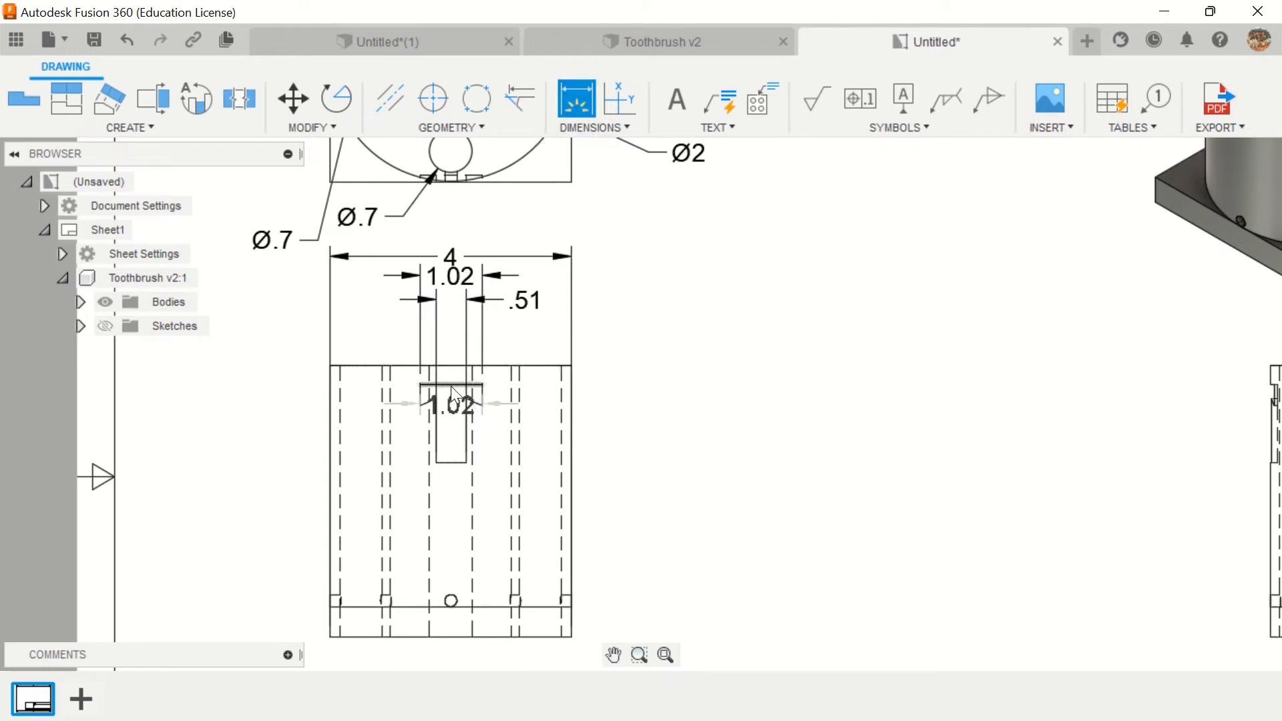
click(451, 386)
click(454, 462)
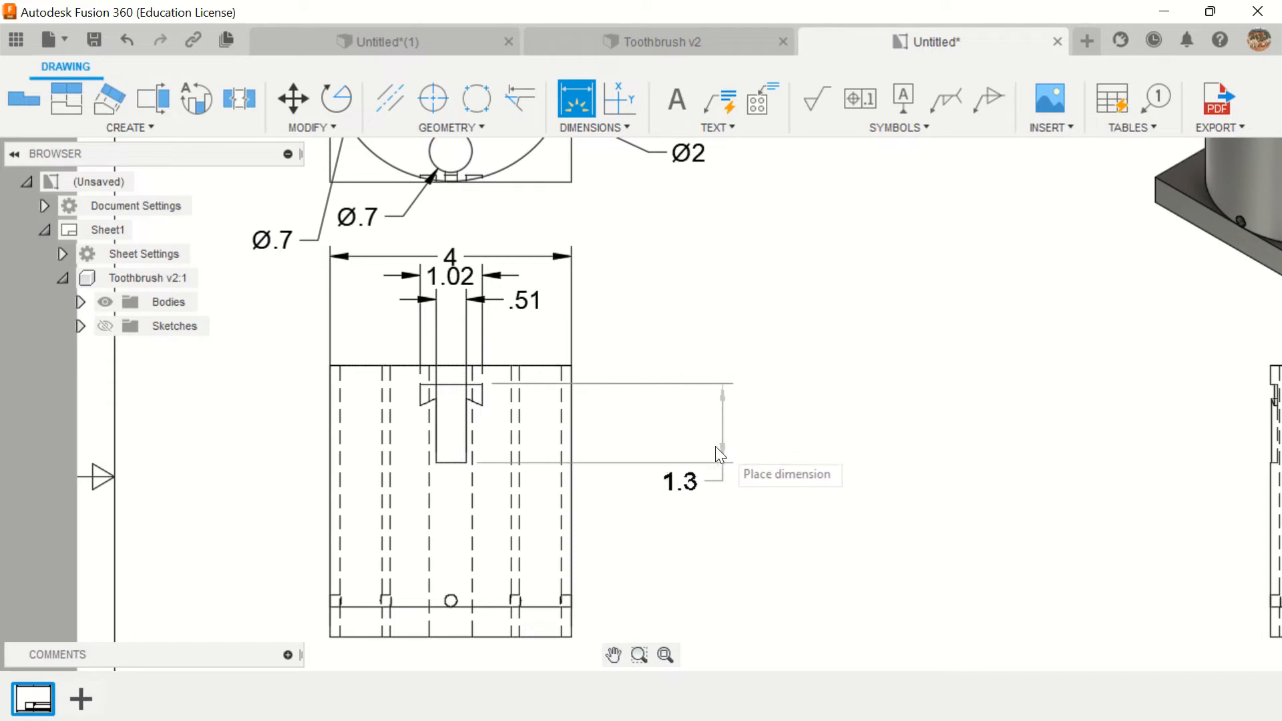
click(681, 435)
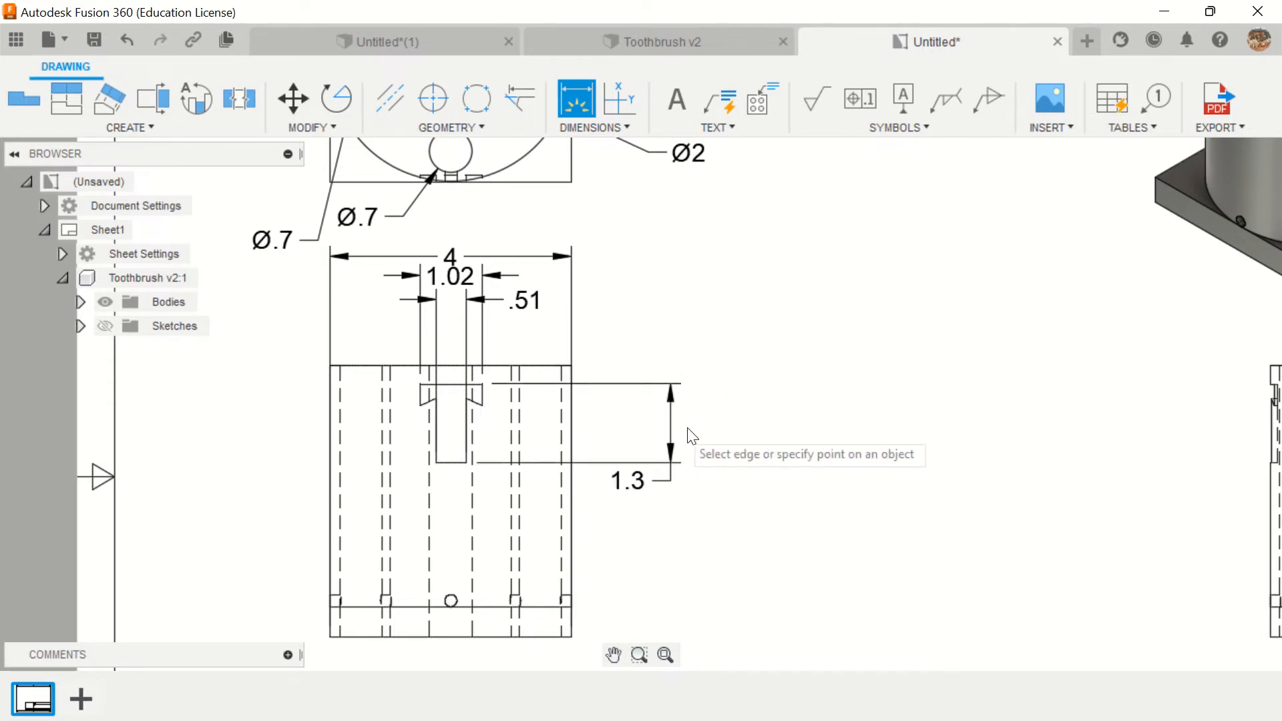
Dimension the overall height and the base plate's thickness in the base view, placing both dimensions to the right of the view.
click(526, 366)
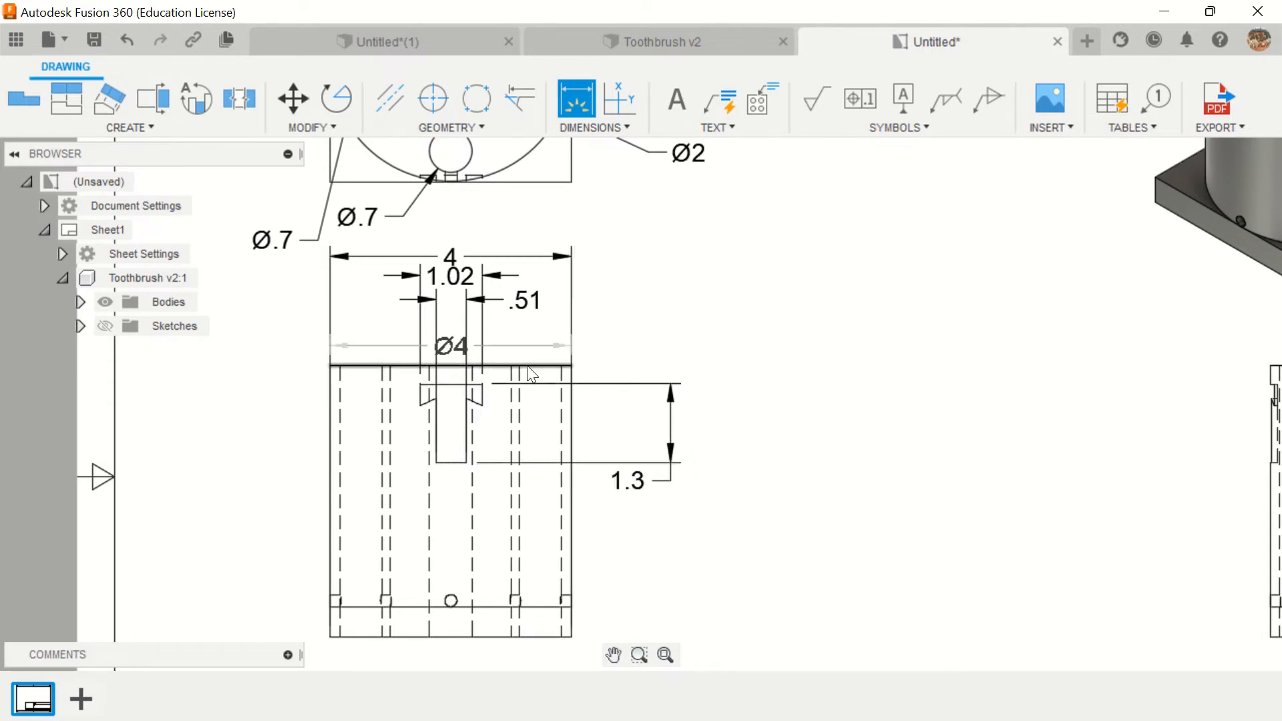
click(538, 636)
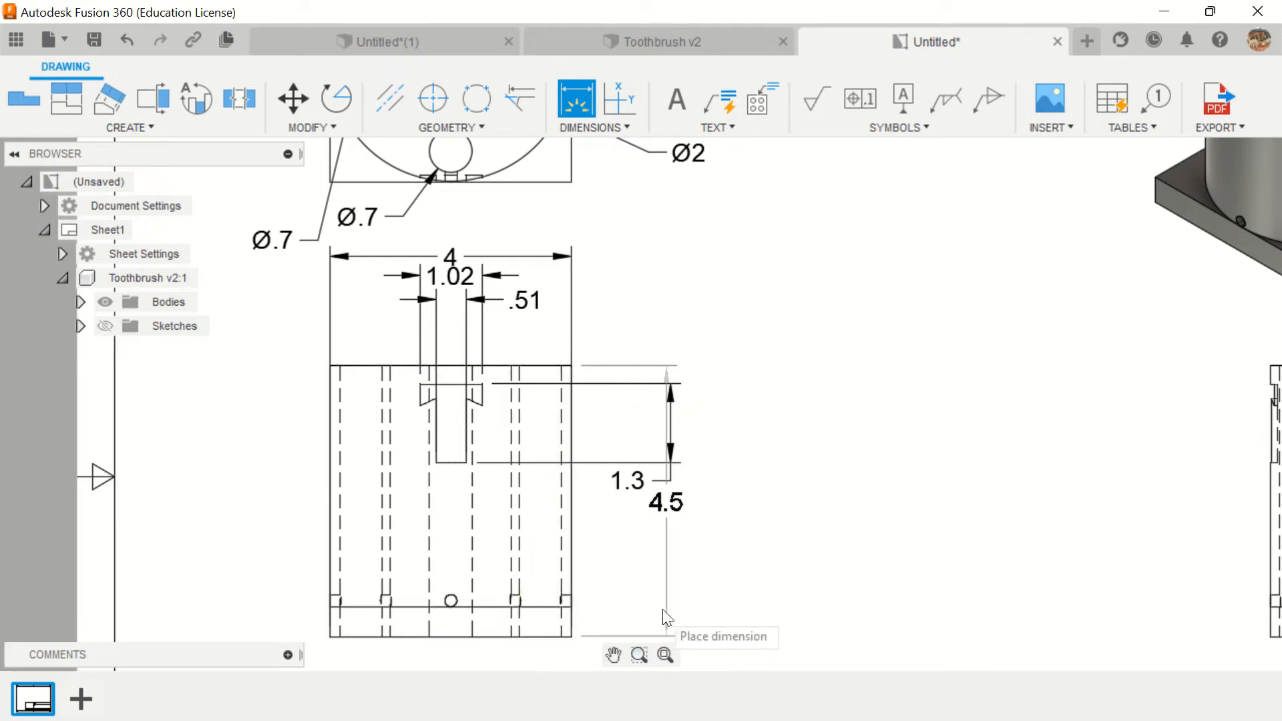
click(774, 569)
click(539, 607)
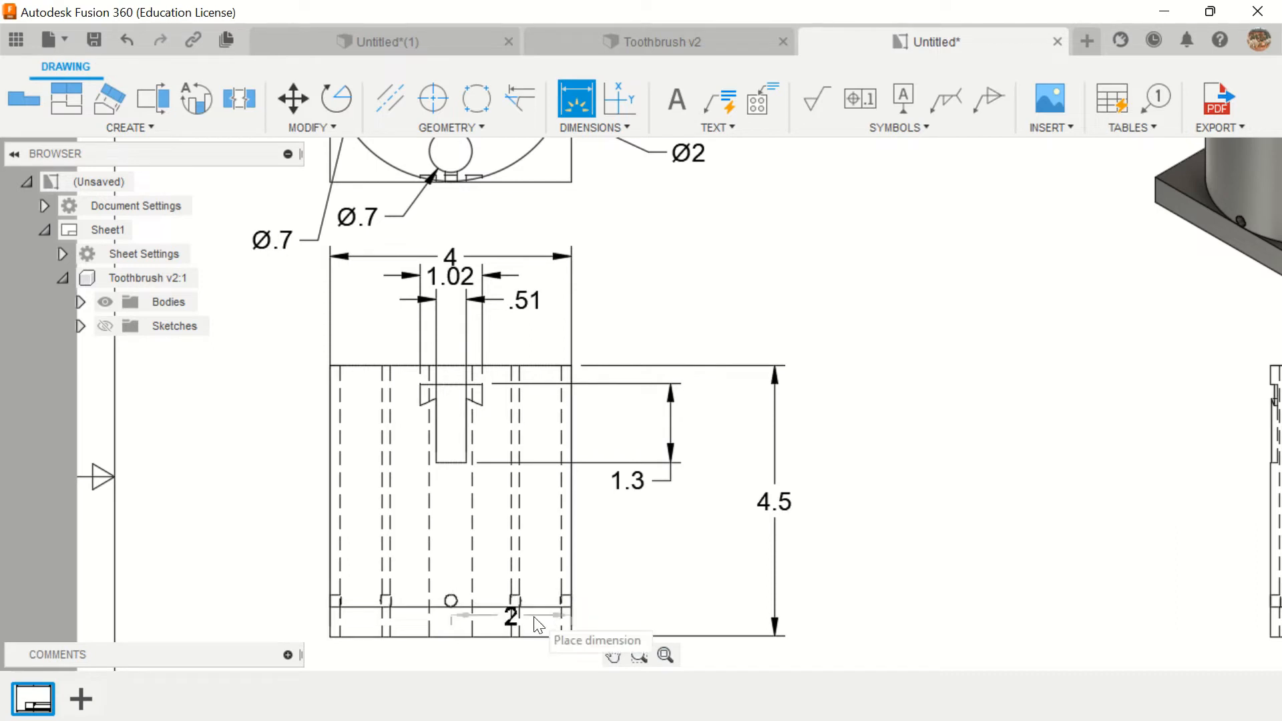
click(538, 634)
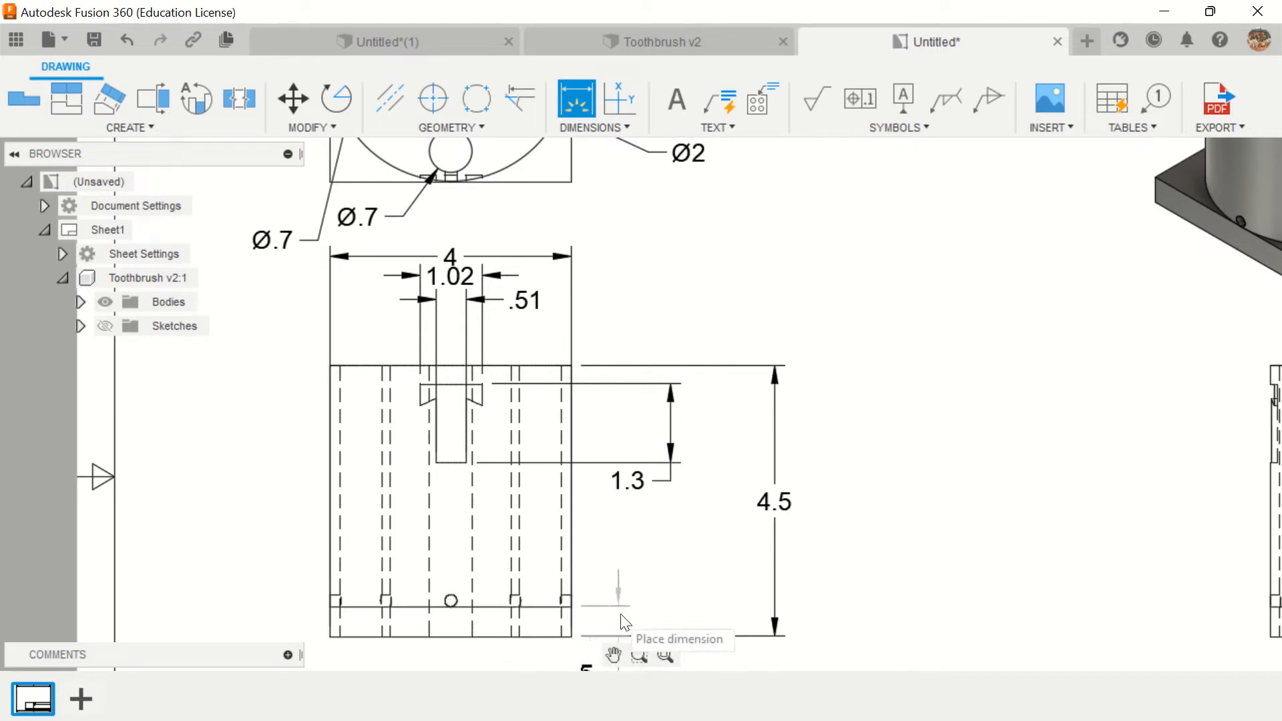
click(706, 613)
Dimension the overall width of the projected side view, placing the dimension above that view.
scroll(721, 560, down, 4)
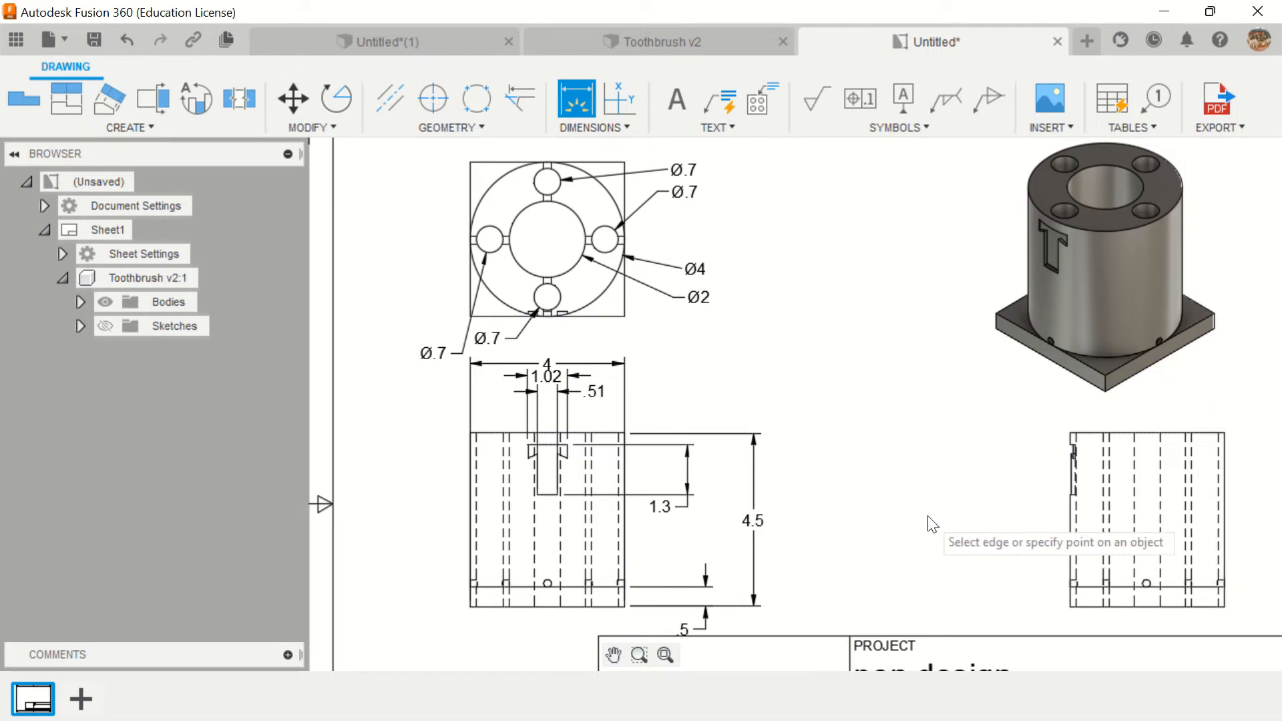
scroll(927, 522, down, 1)
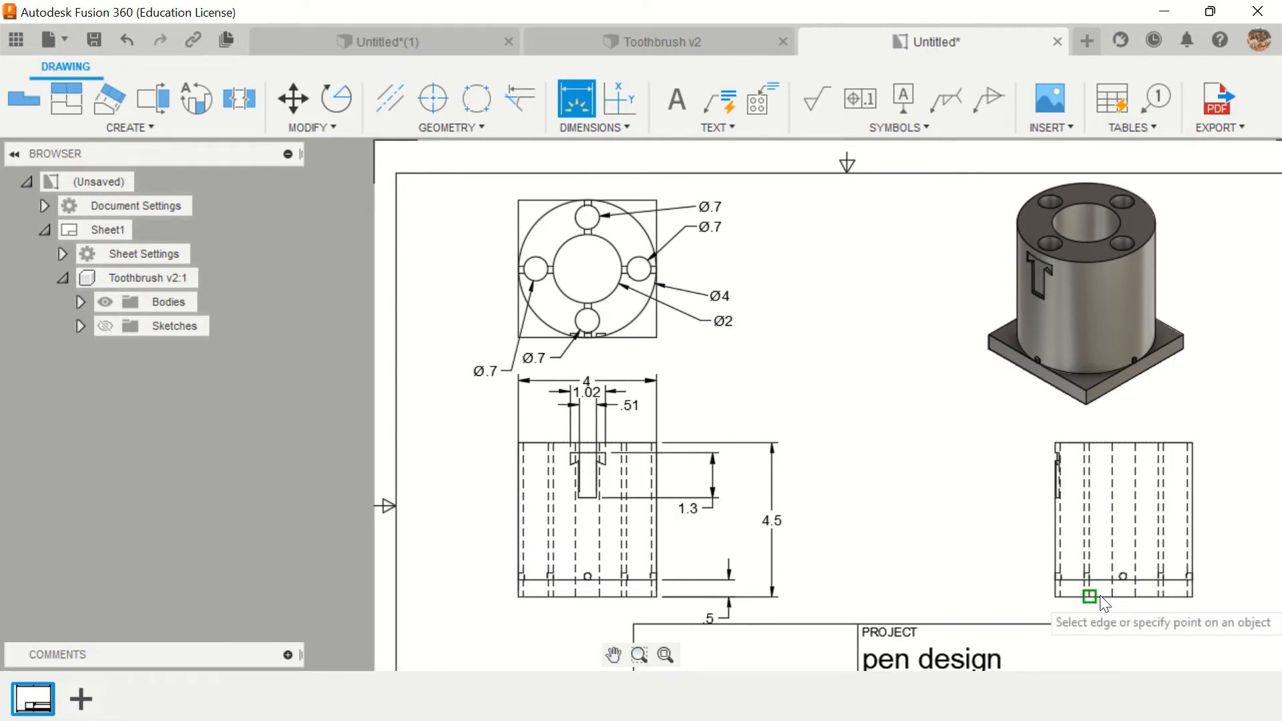
click(1055, 595)
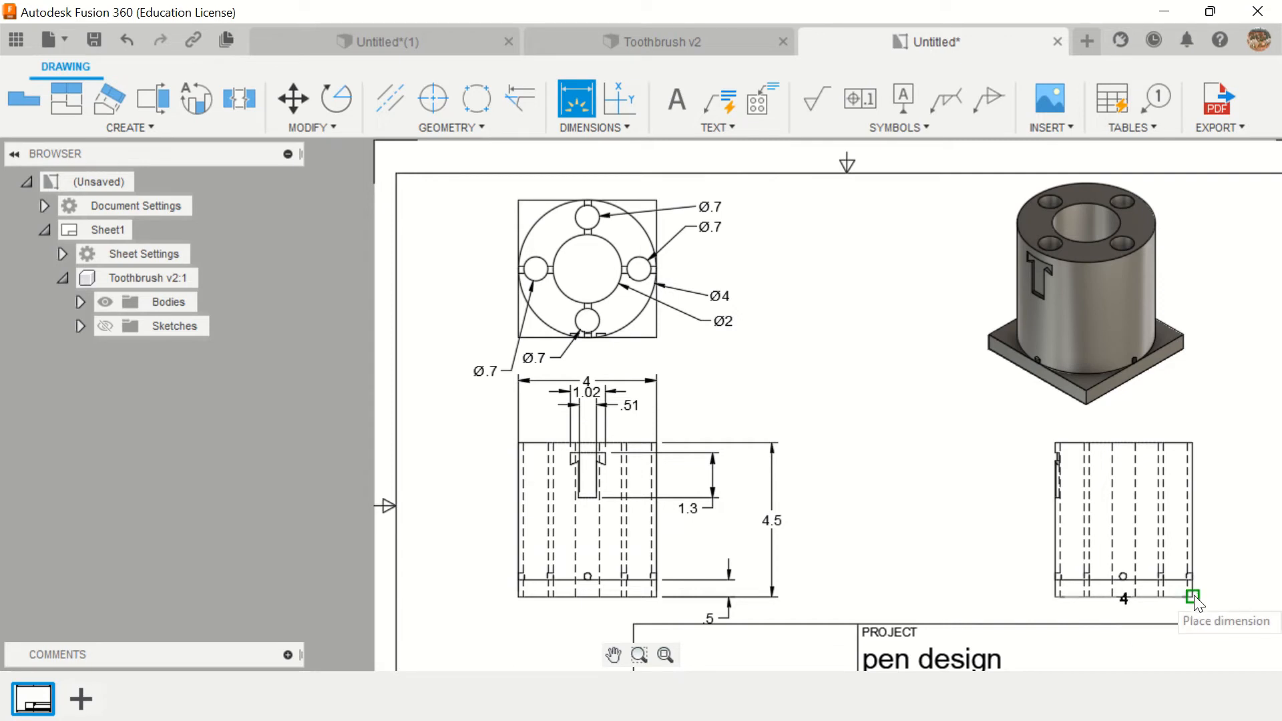
click(1144, 417)
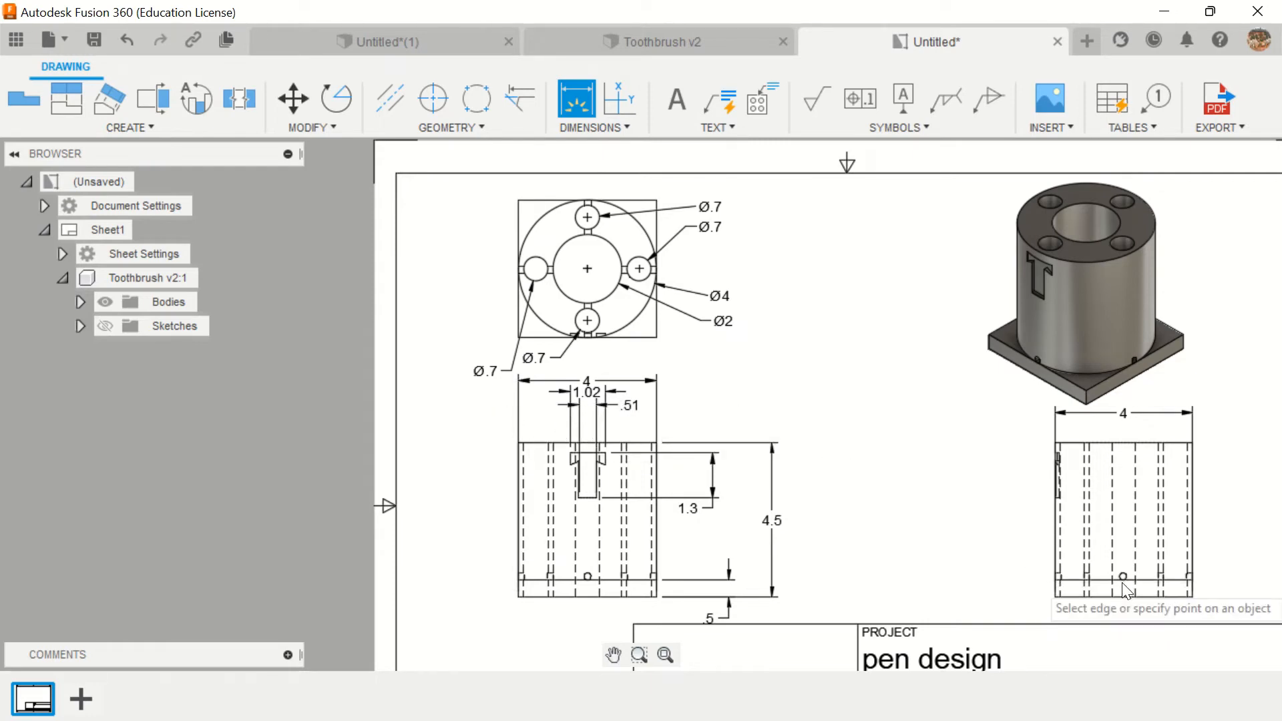
scroll(1126, 588, up, 2)
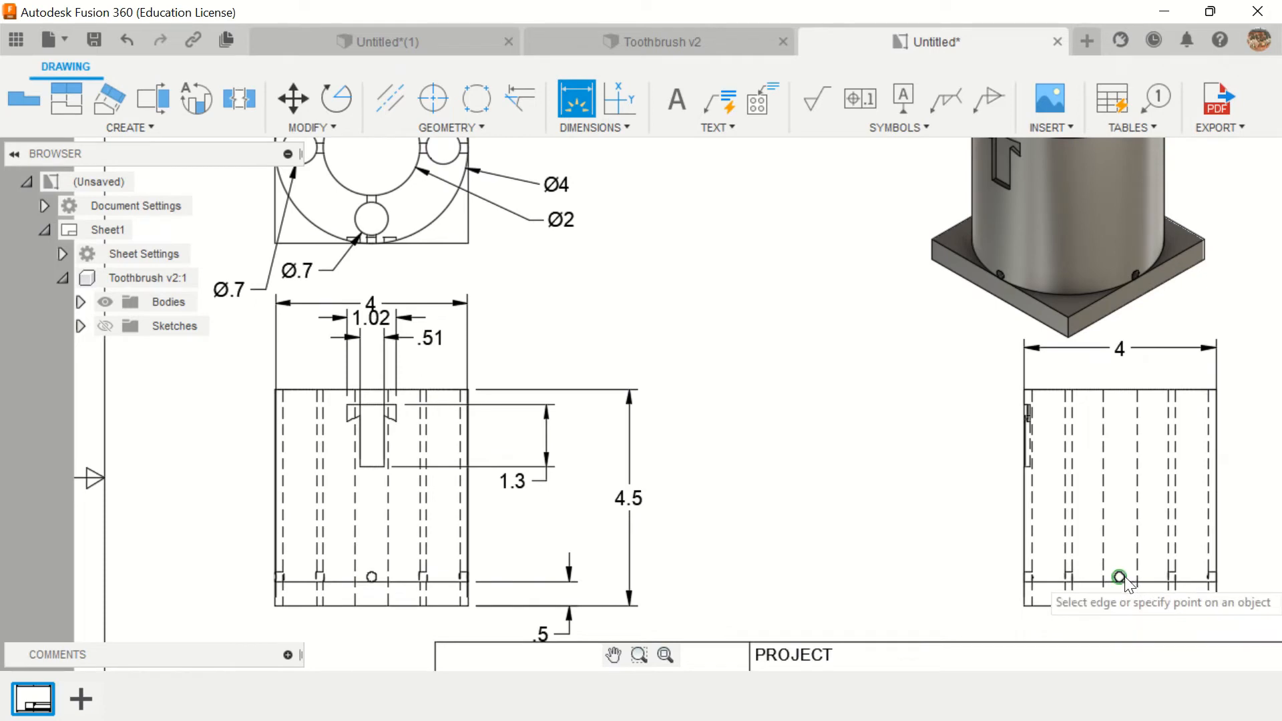
click(1122, 577)
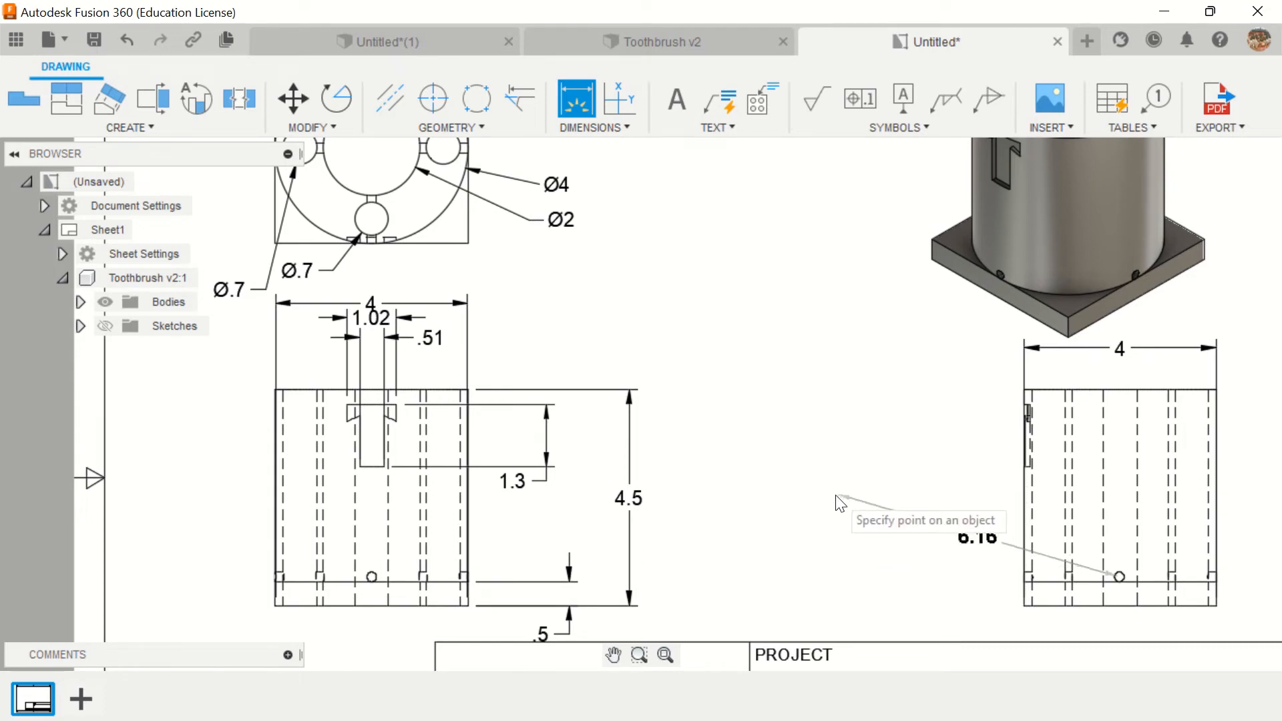
key(Escape)
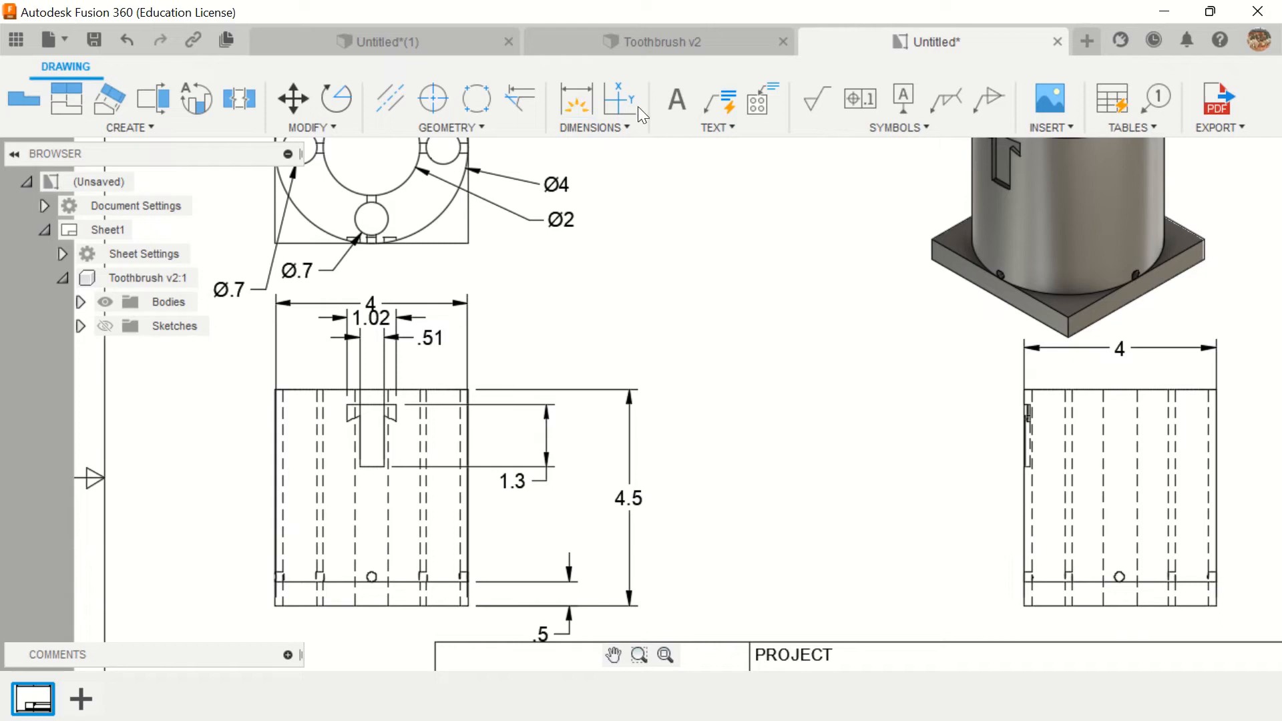
Dimension the diameter of the small hole above the base plate in the side view, placing the label left of the view.
click(576, 100)
scroll(1168, 578, up, 2)
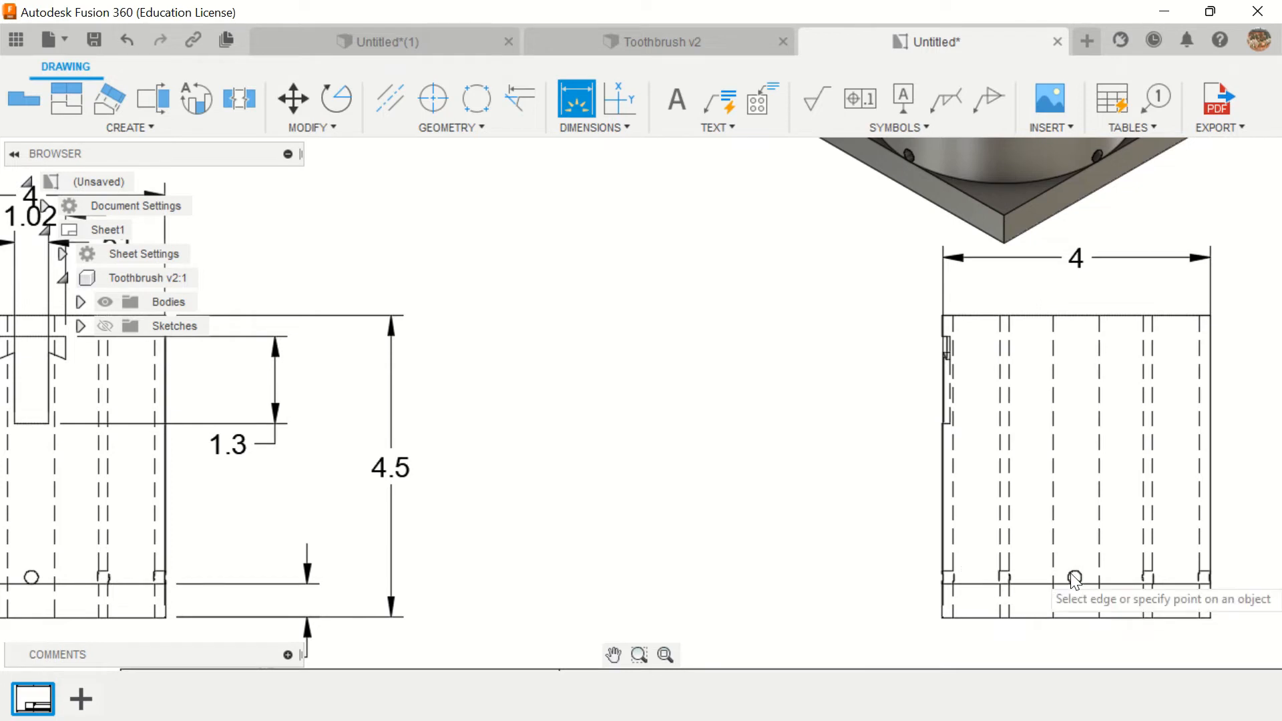
scroll(1074, 581, up, 2)
scroll(1073, 581, up, 1)
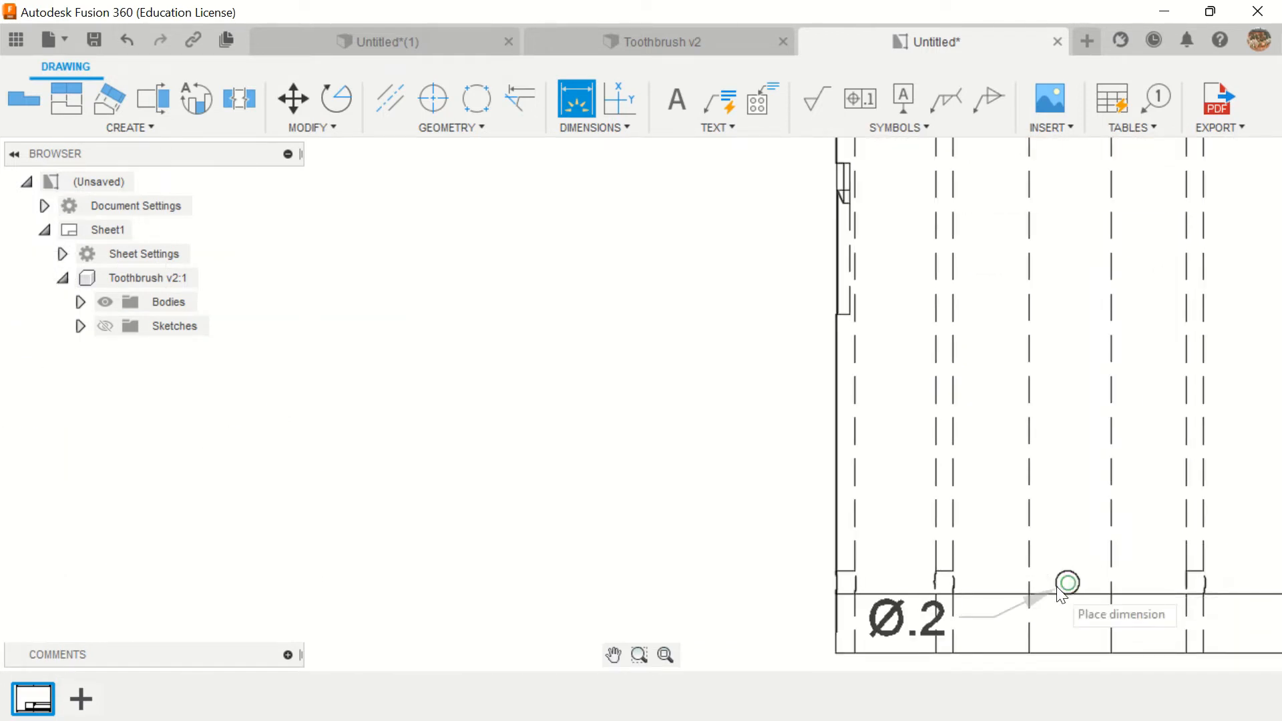
click(789, 483)
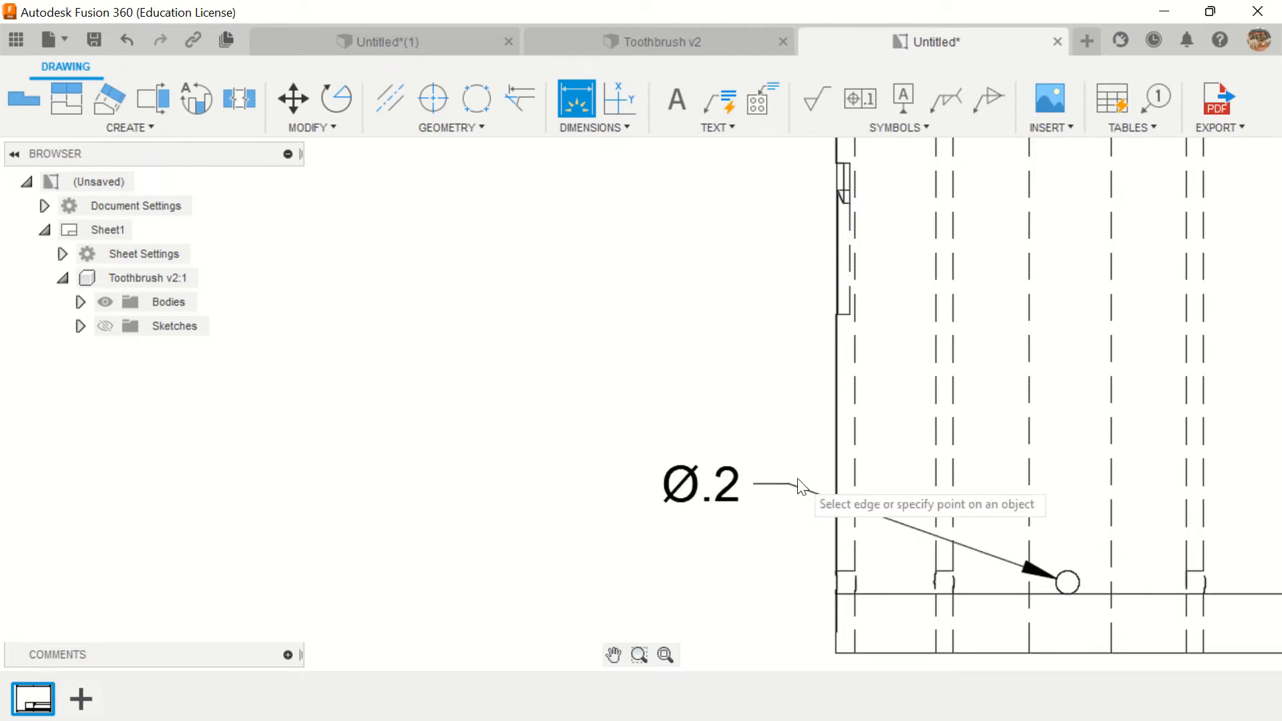
Create full-depth section view A with a vertical cutting line through the dimensioned front view, placing it between the front and side views.
scroll(801, 486, down, 3)
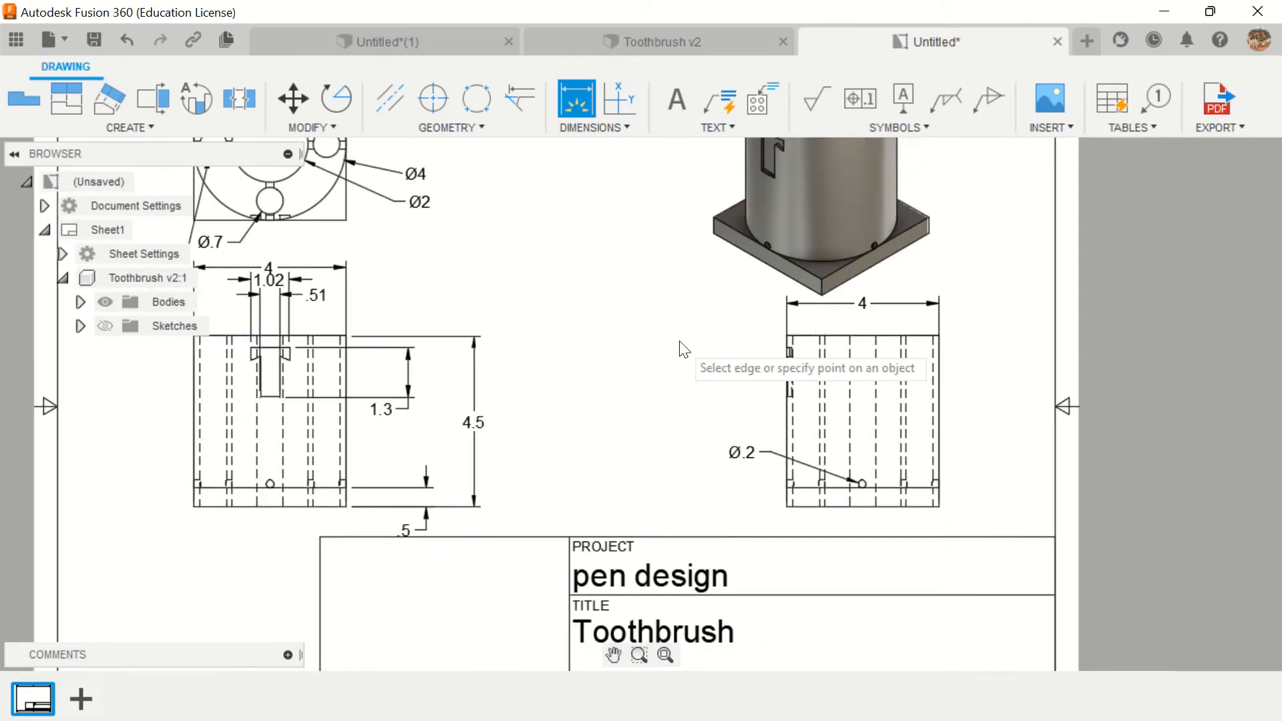
scroll(684, 349, down, 4)
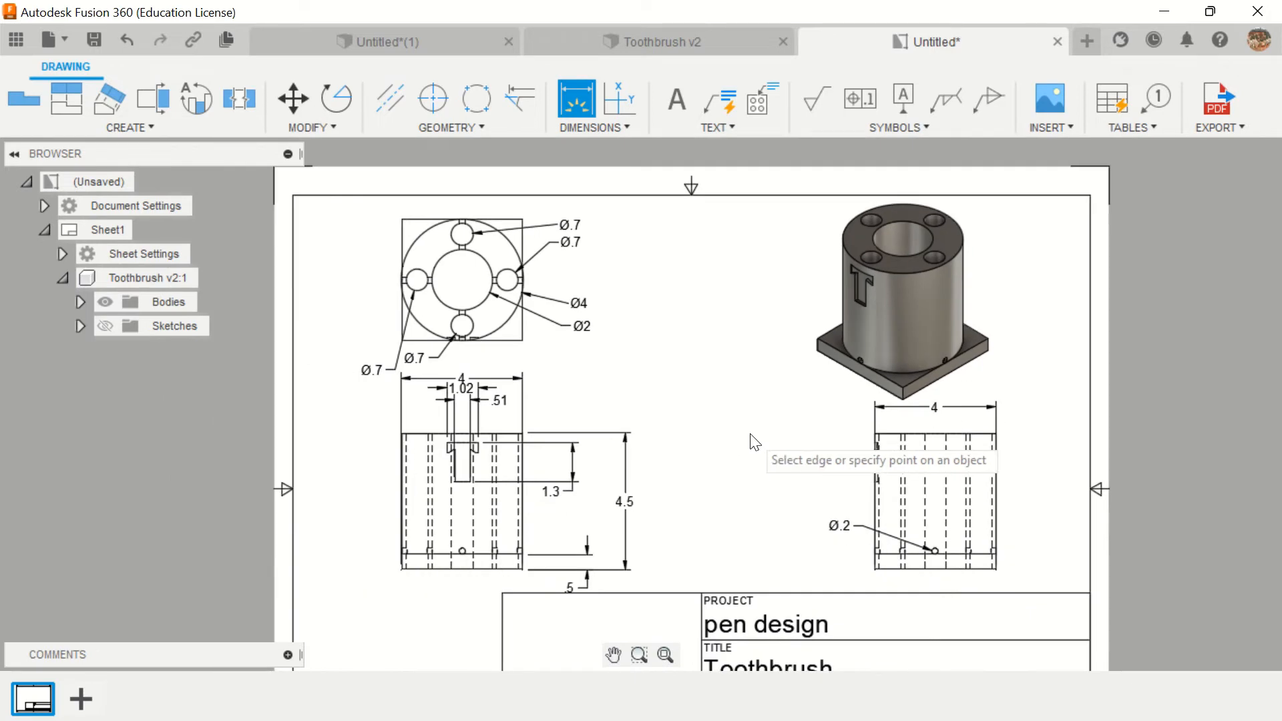
scroll(752, 440, up, 1)
scroll(752, 441, down, 1)
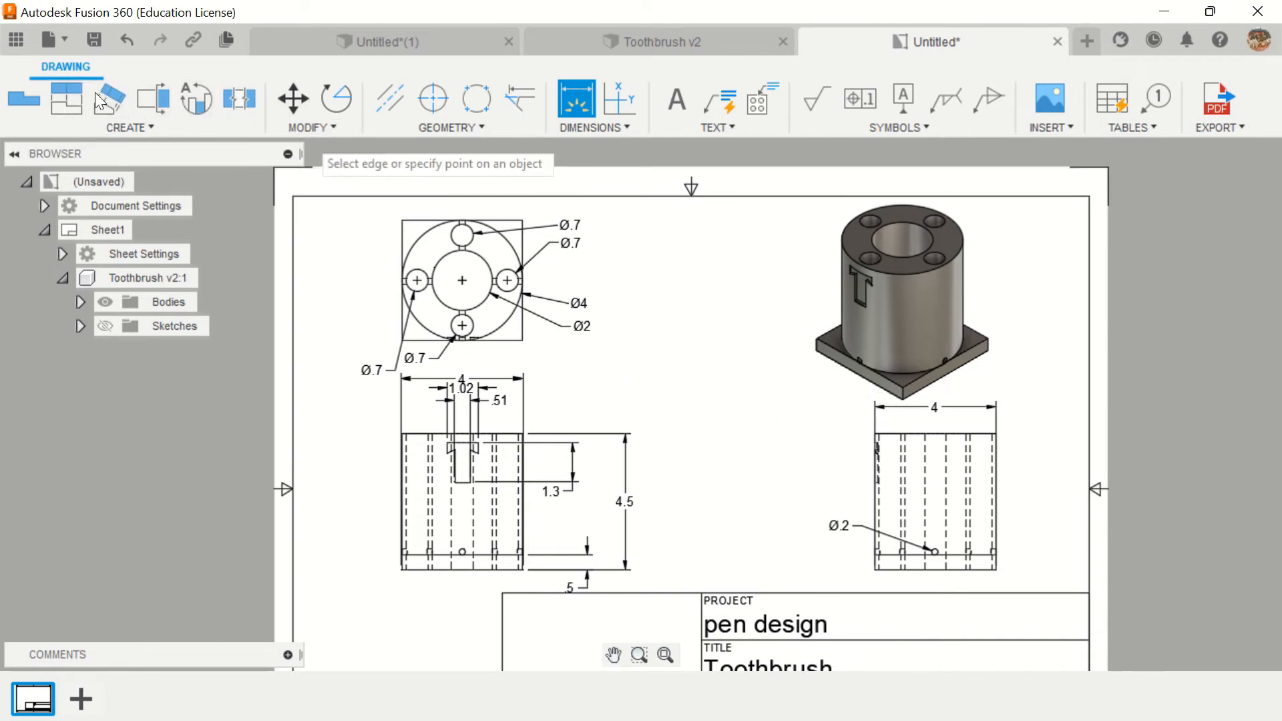
click(151, 98)
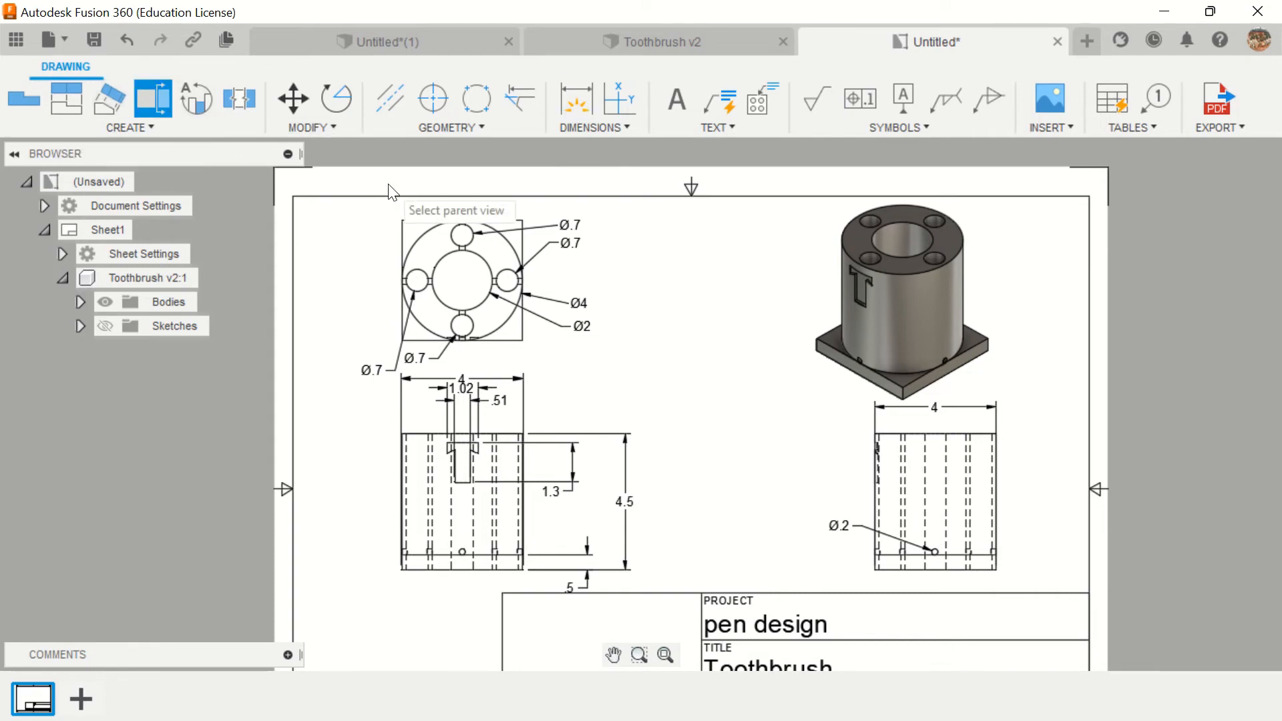
click(459, 423)
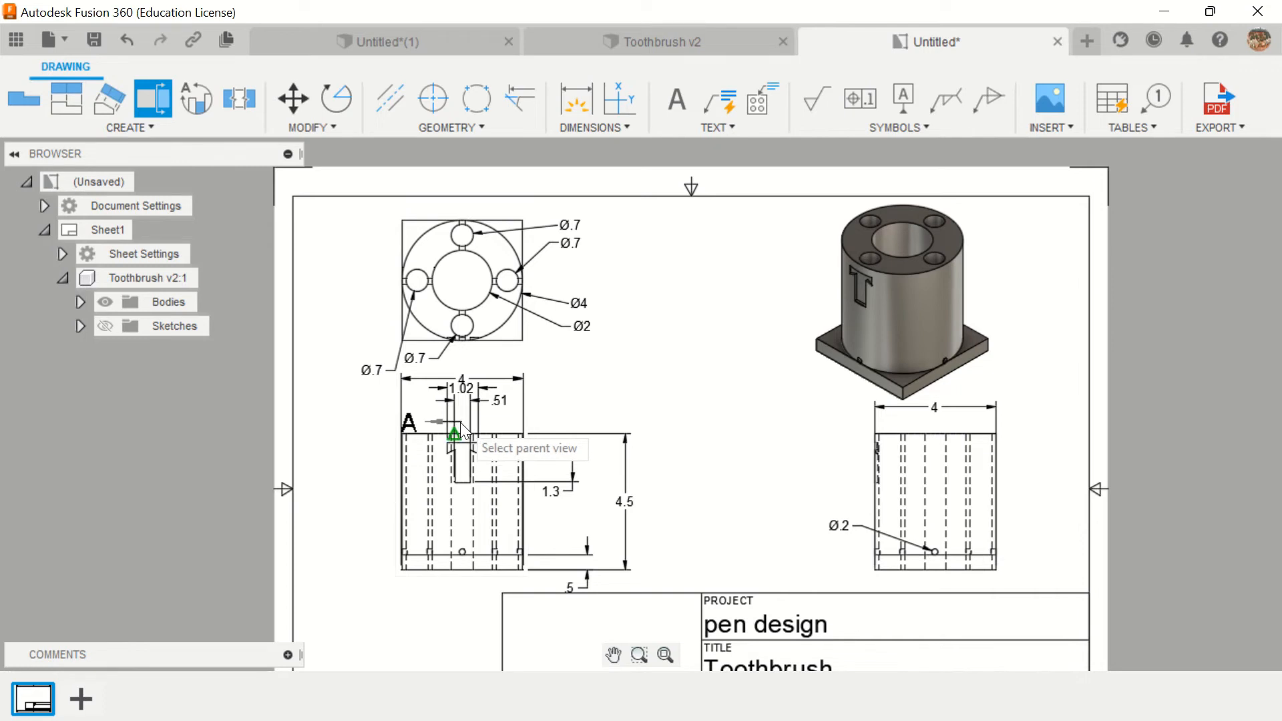
click(452, 567)
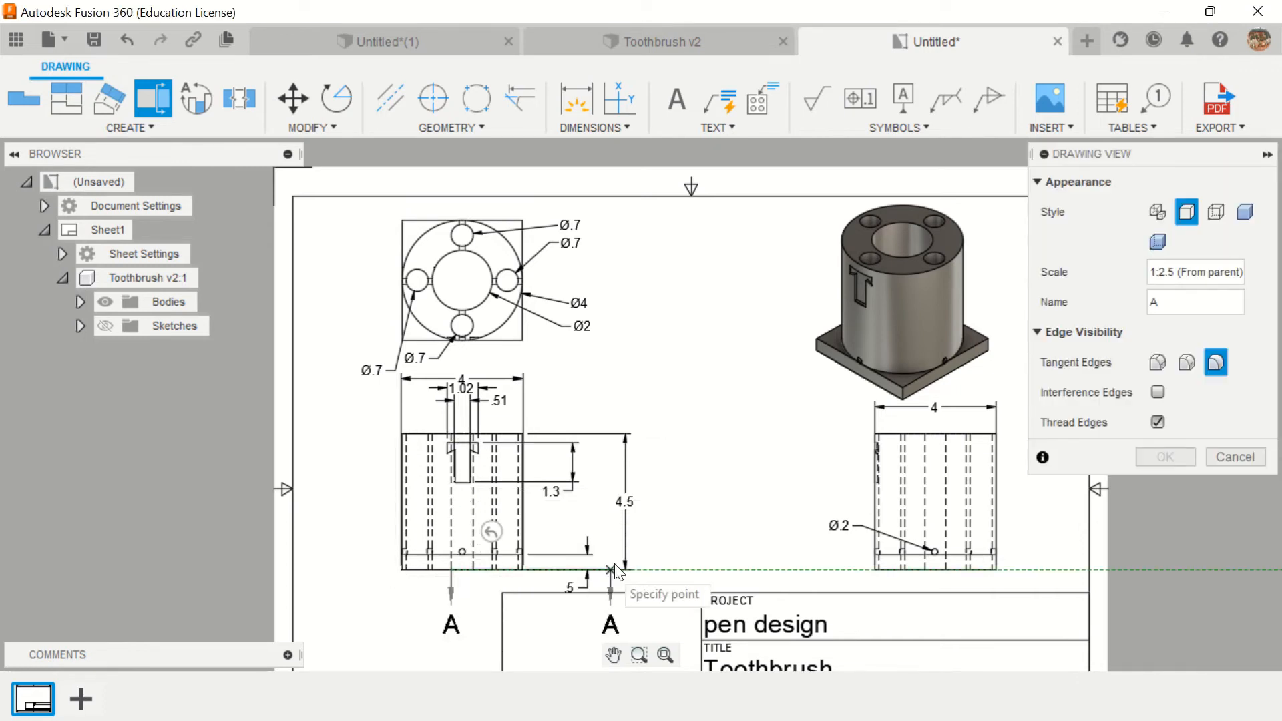
click(453, 432)
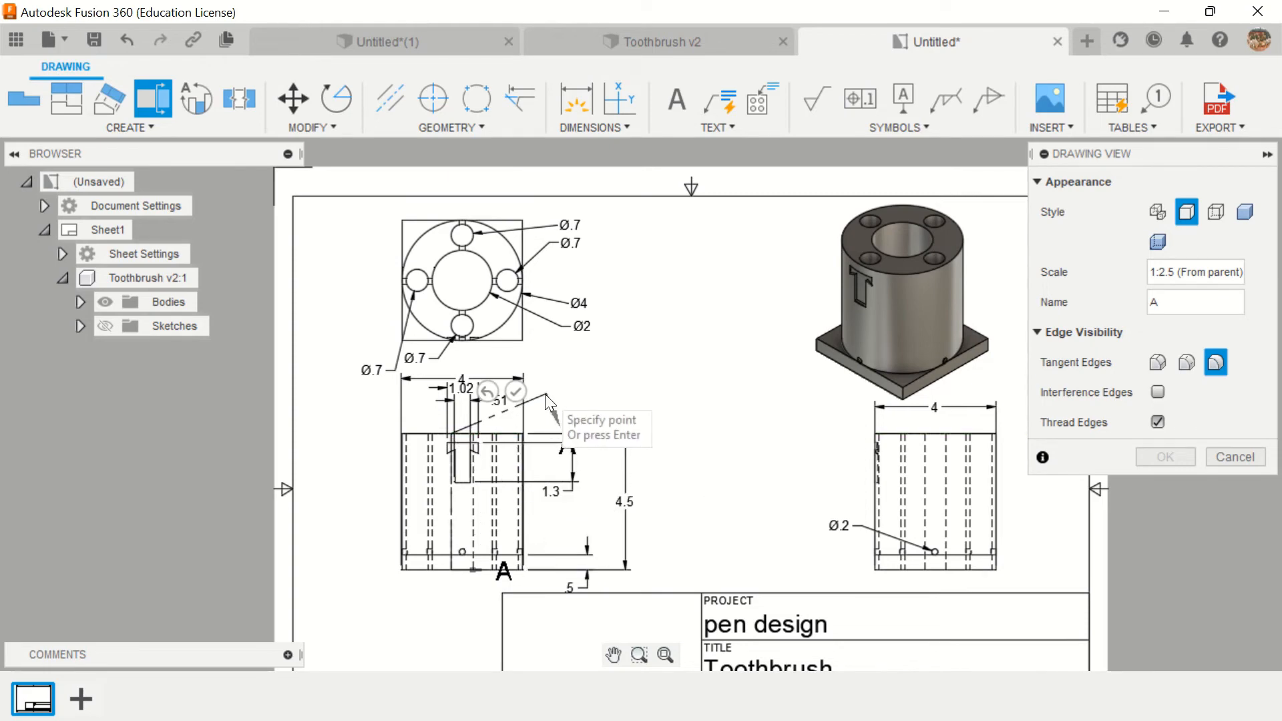
key(Return)
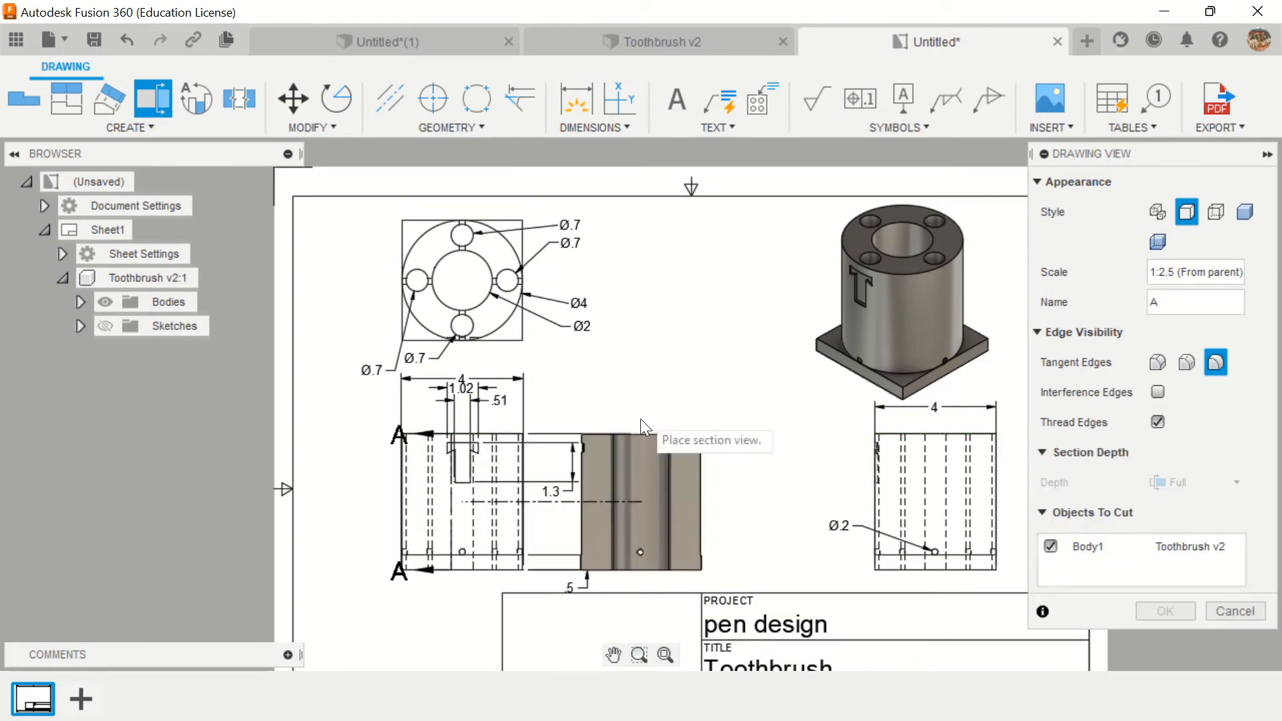
click(731, 426)
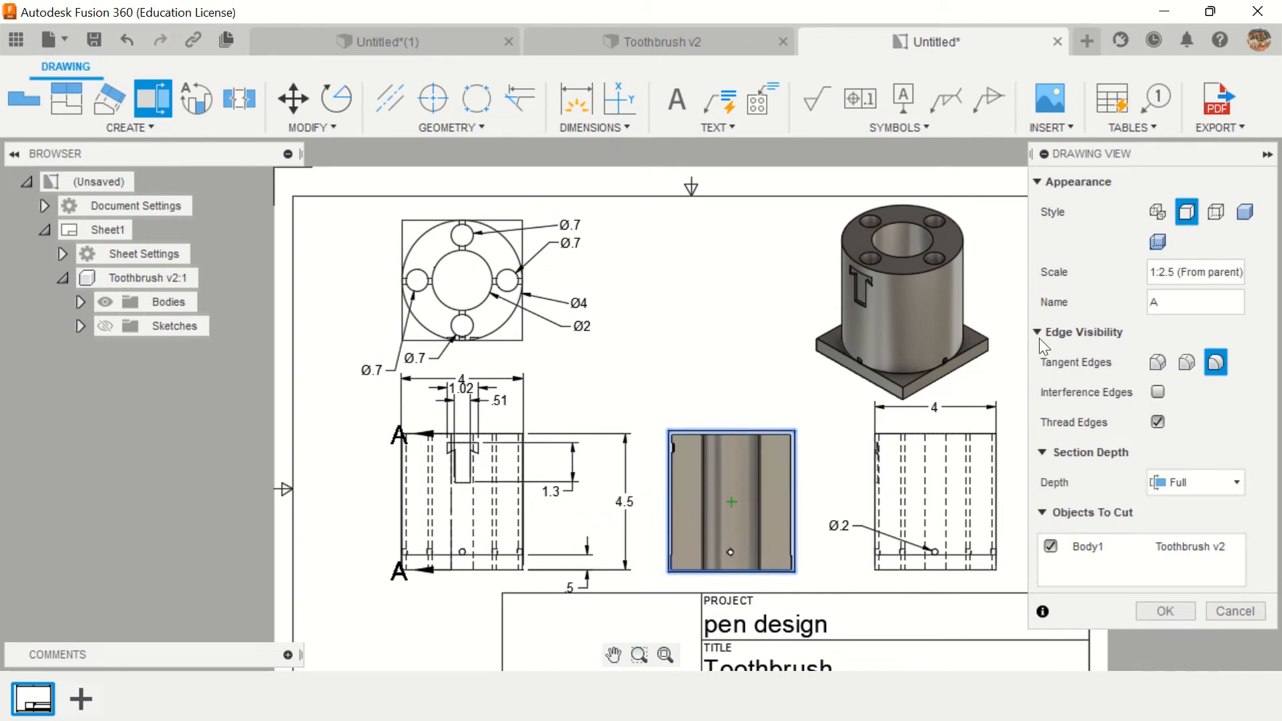
click(1163, 612)
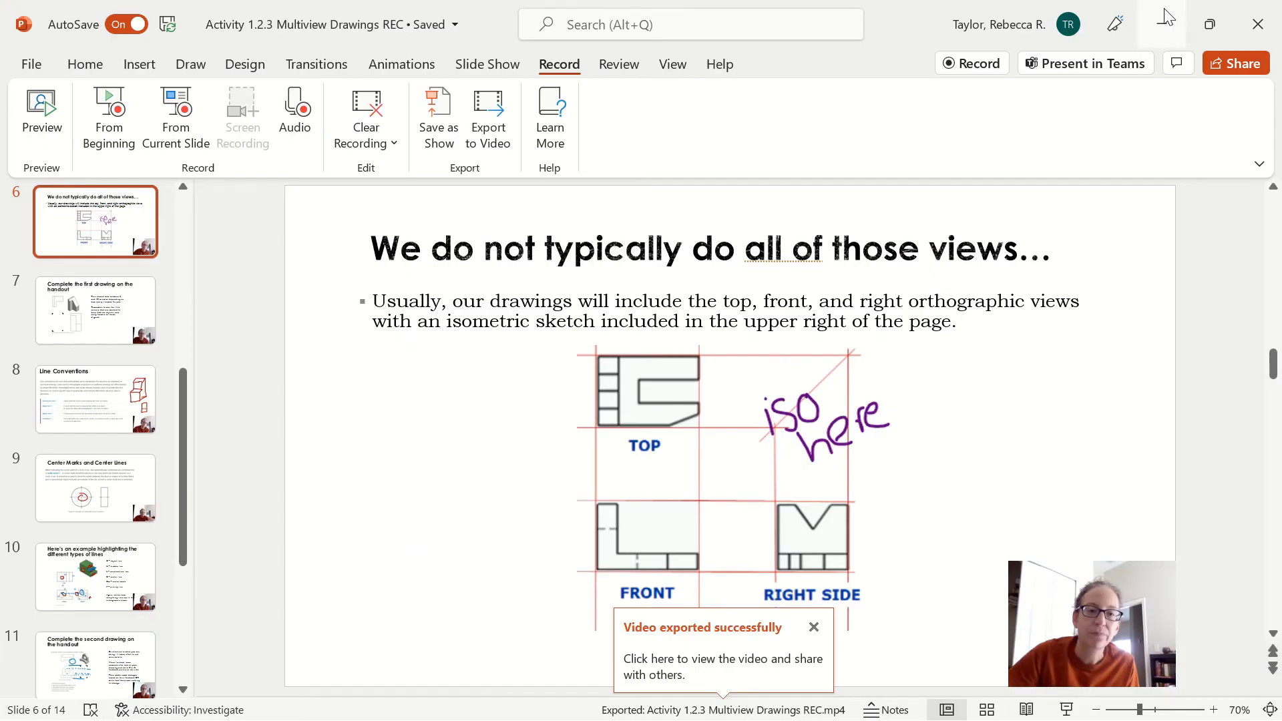
Switch to Onshape and open the Demo Revolve document from the Demonstration Files folder.
click(1162, 25)
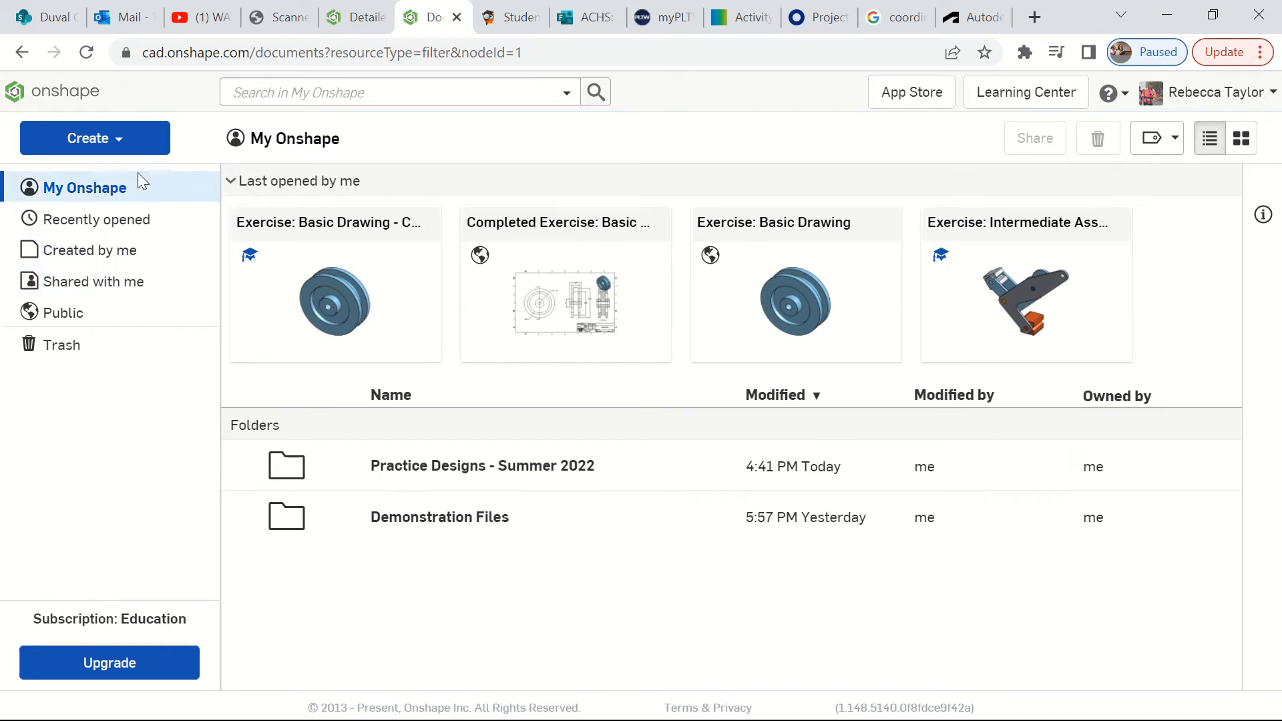
click(127, 142)
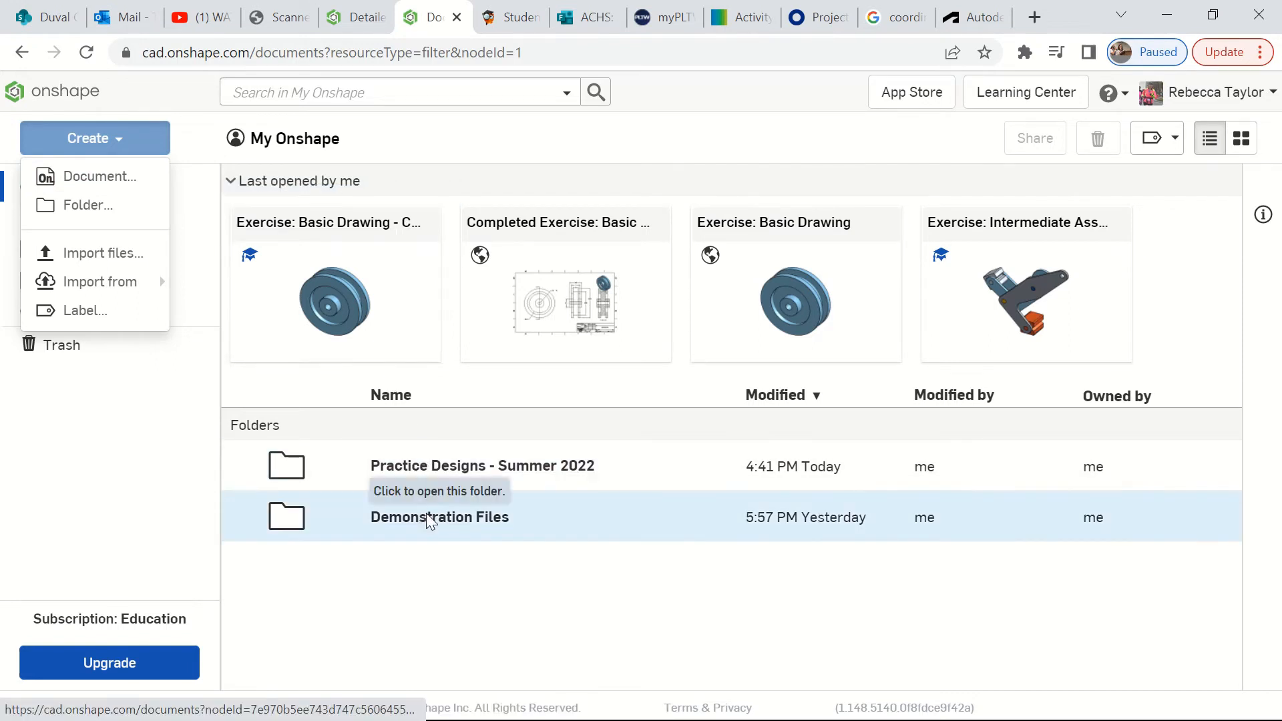
click(427, 518)
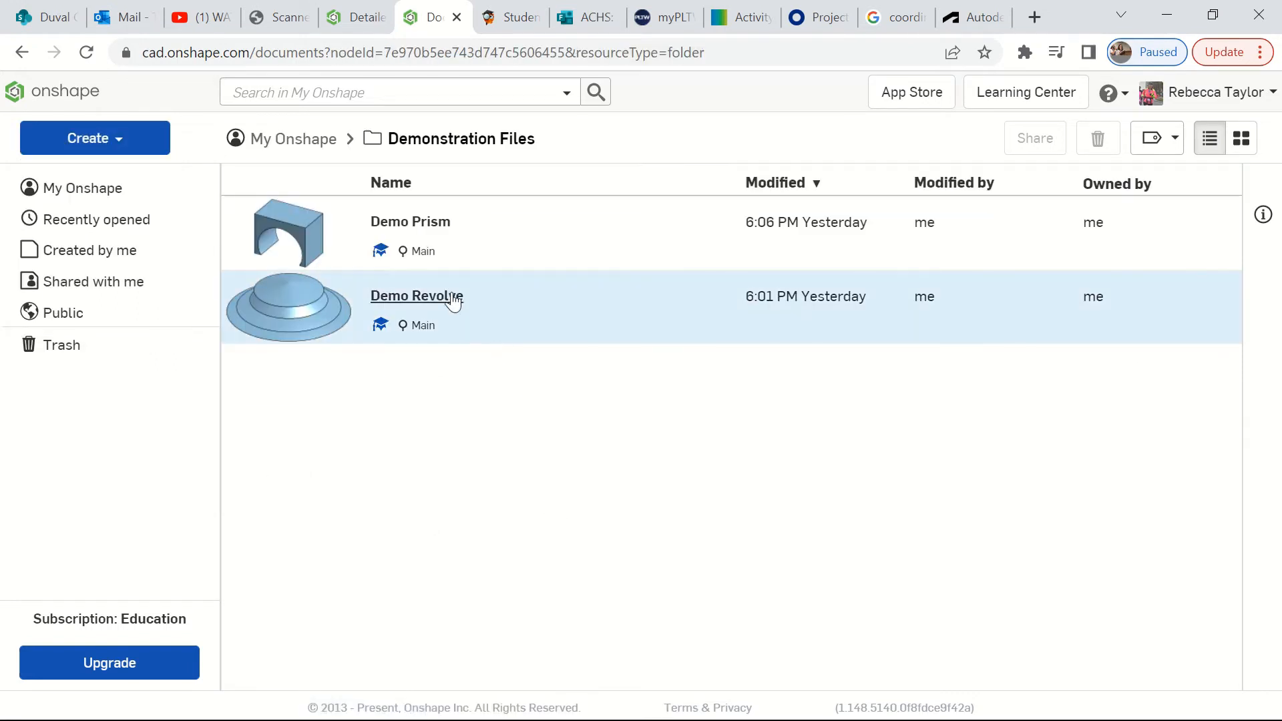
click(425, 303)
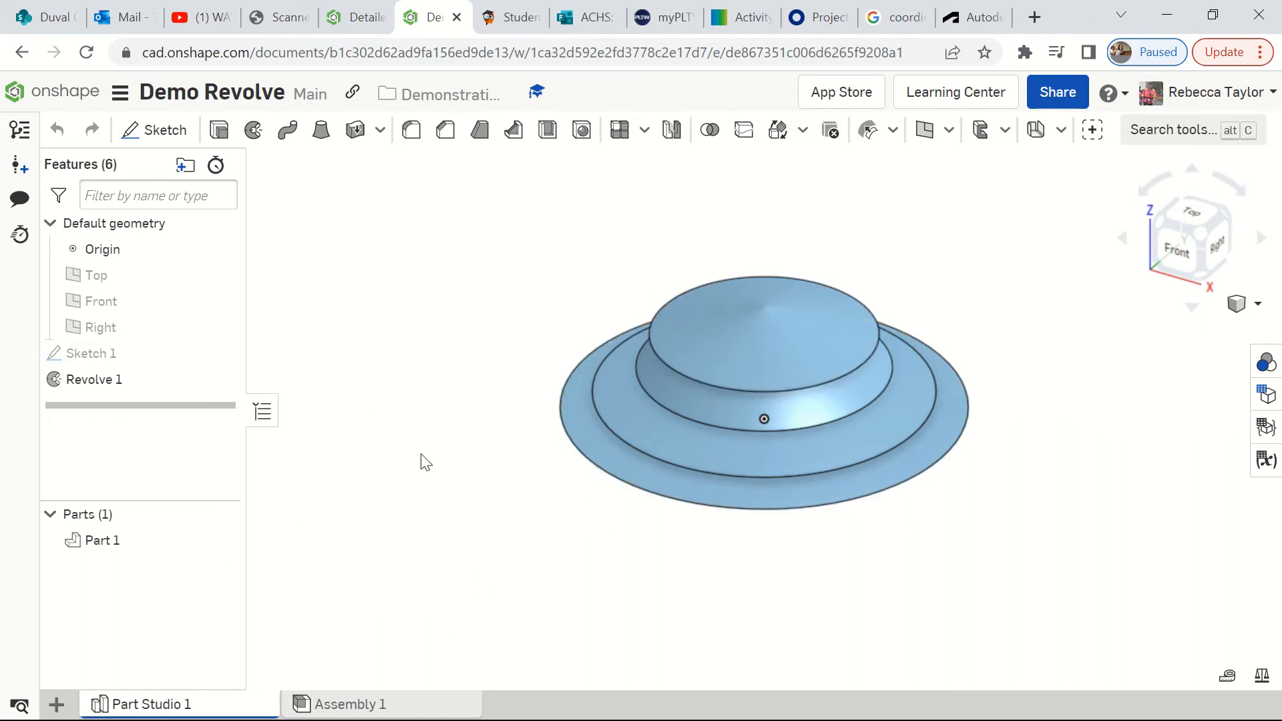
Create a new drawing in the document from the Onshape template ANSI_A_MM.dwt with no views.
right_click(111, 539)
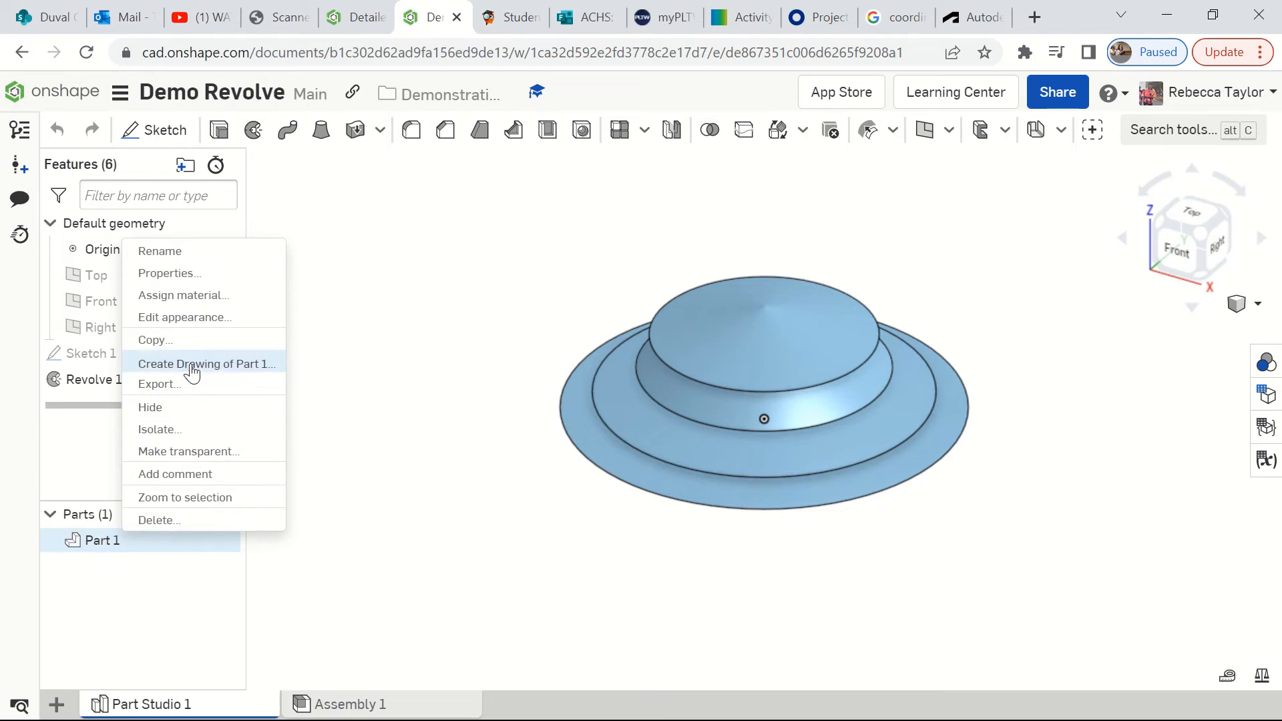
click(315, 567)
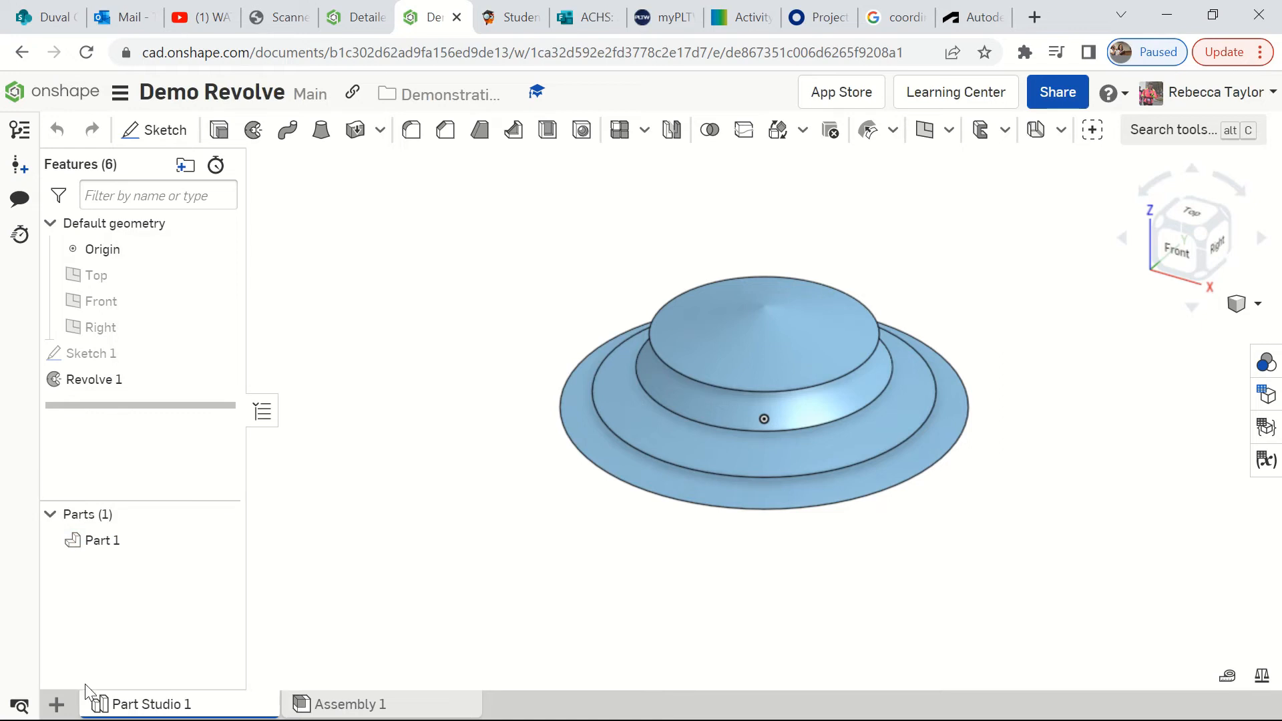
click(56, 705)
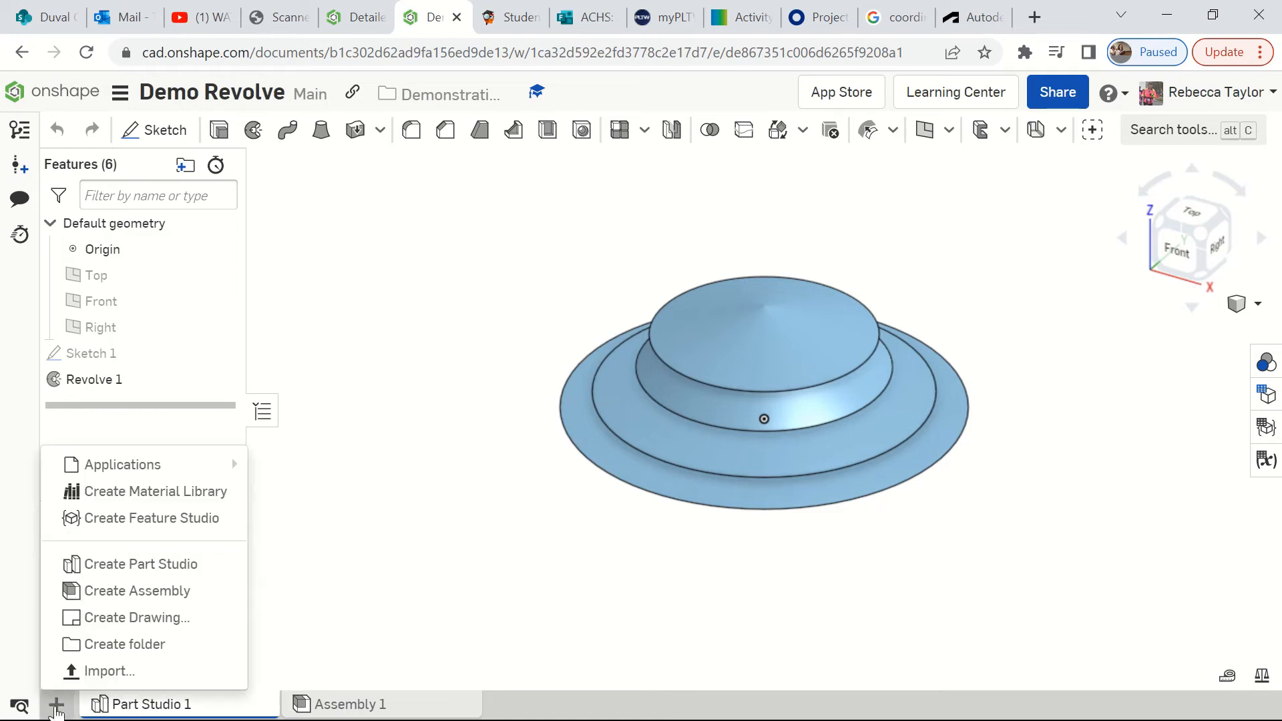
click(101, 621)
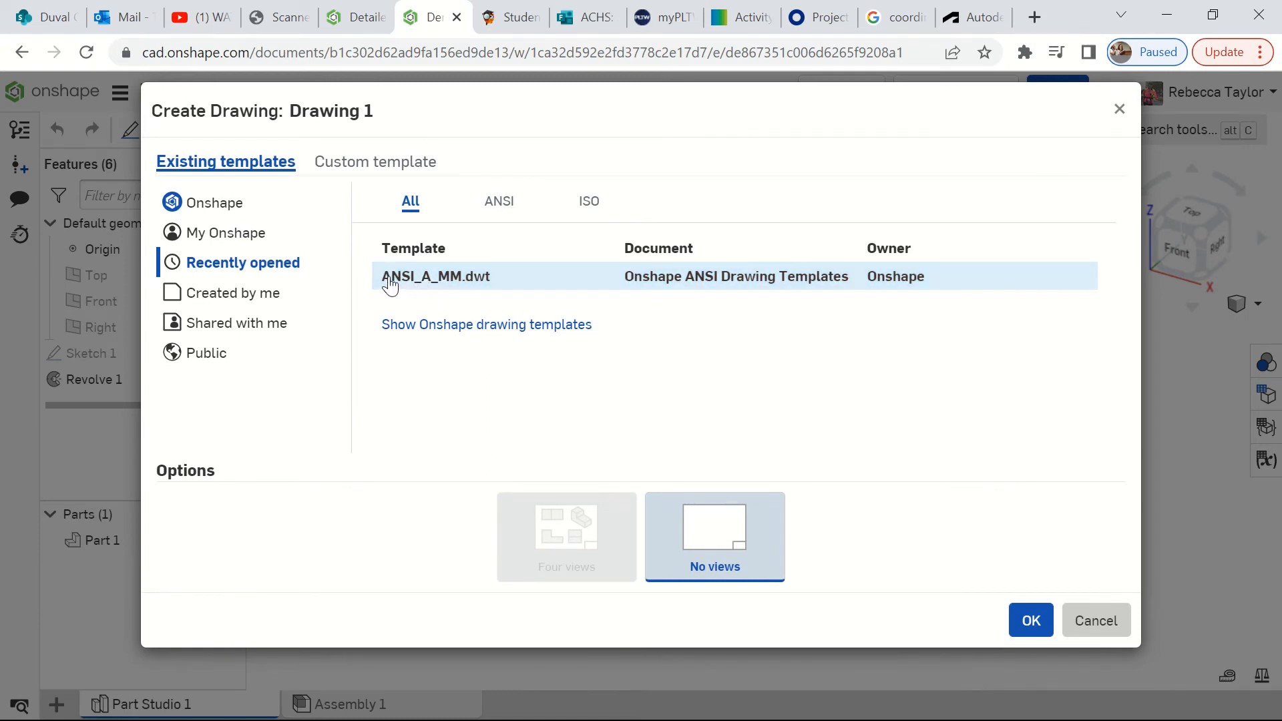
click(443, 326)
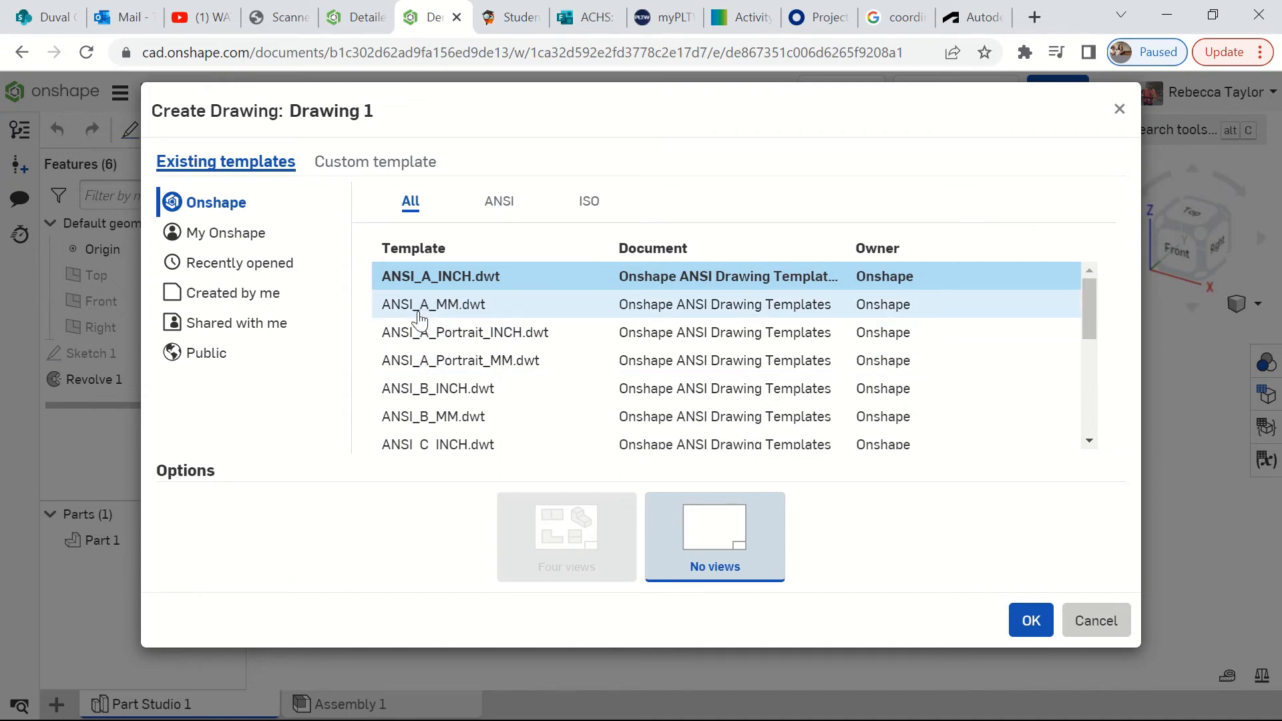
click(419, 314)
scroll(476, 403, down, 2)
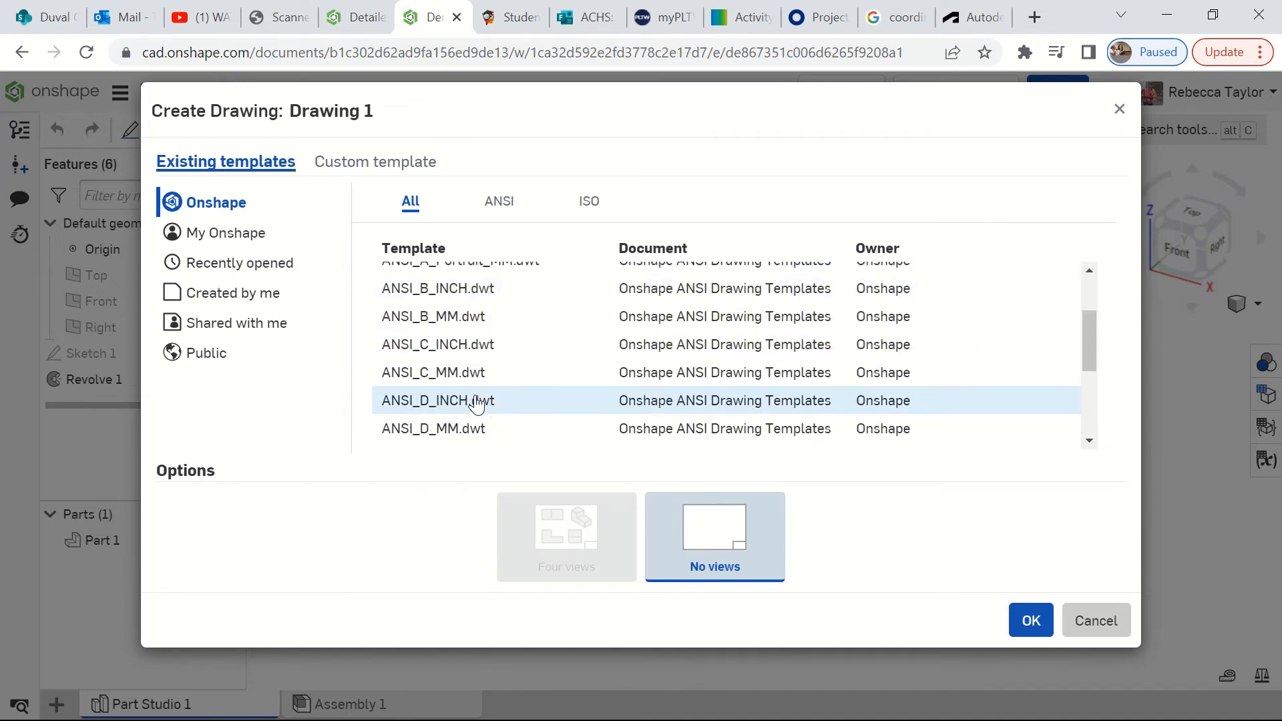
scroll(514, 402, down, 4)
scroll(521, 407, up, 2)
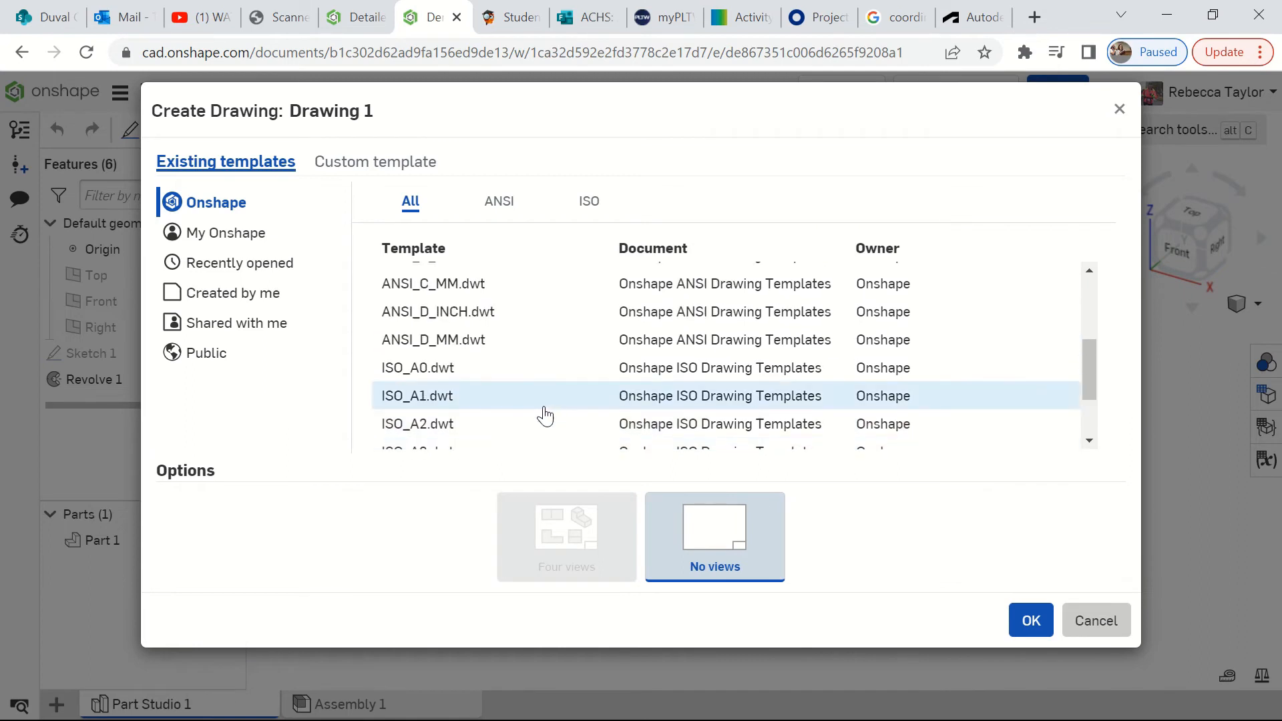
scroll(541, 412, up, 4)
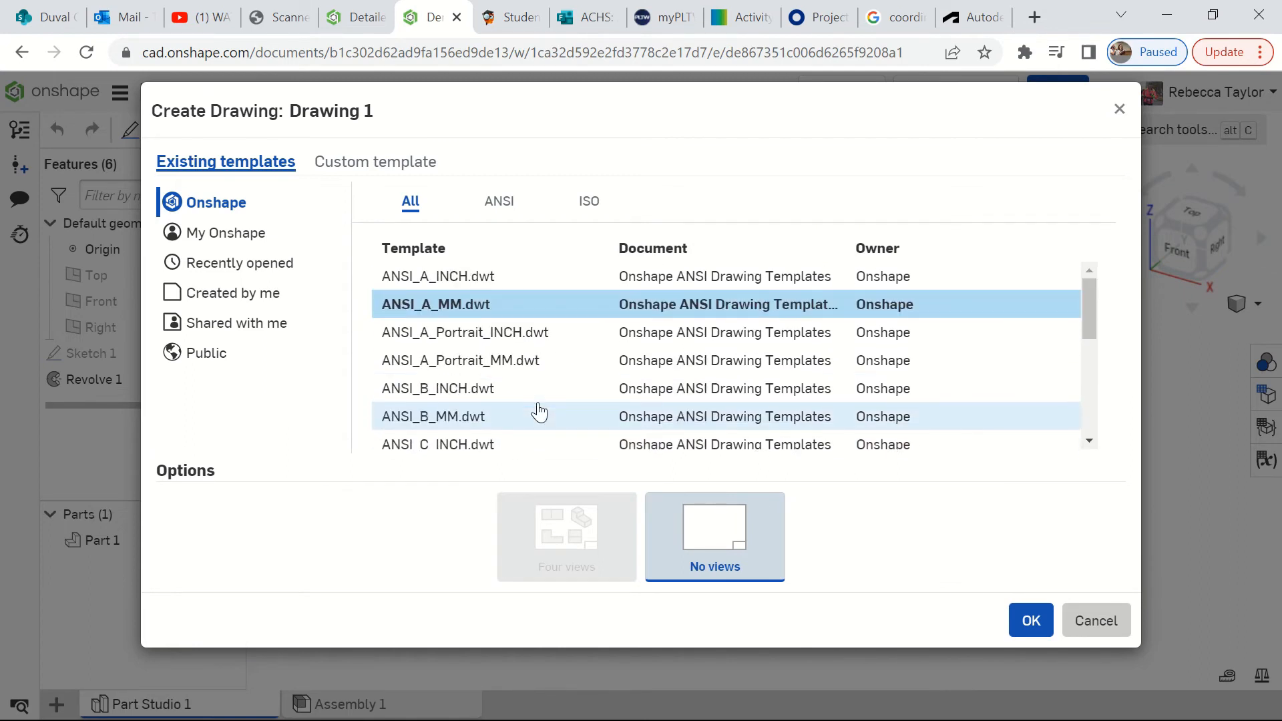
click(1030, 631)
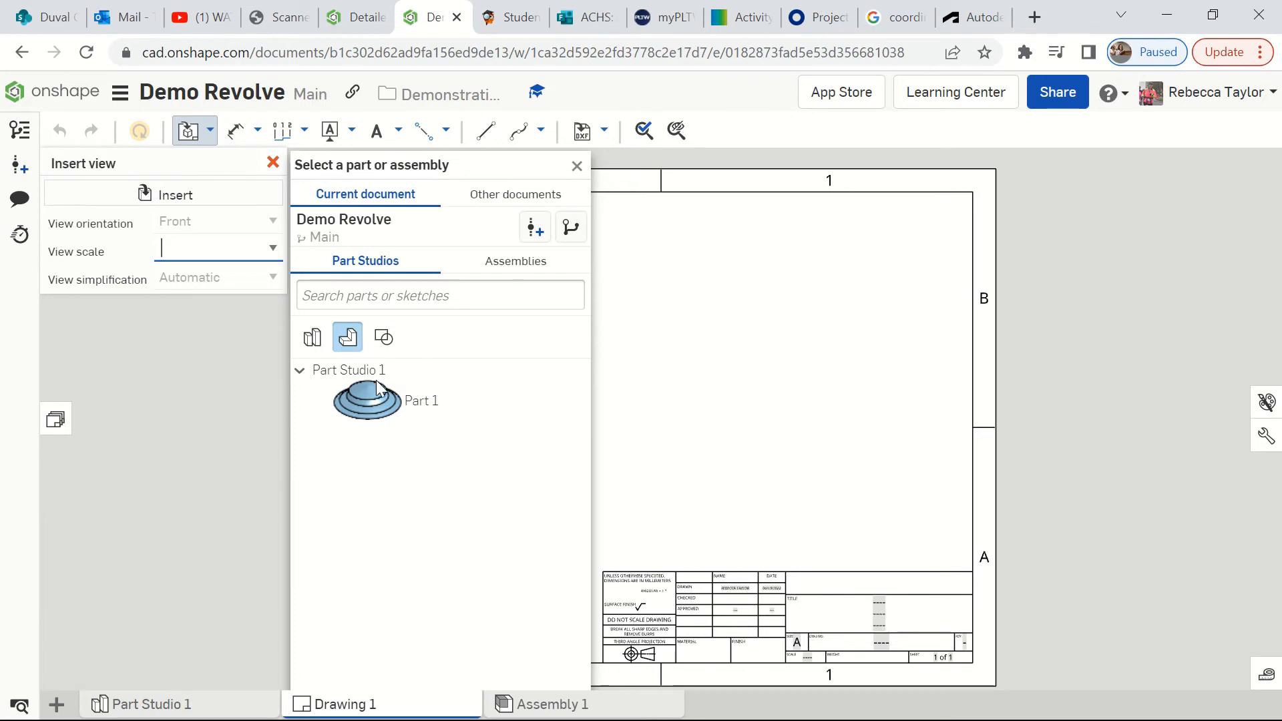
Insert a front view of Part 1 at 1:4 scale in the lower-left area of the sheet.
click(470, 395)
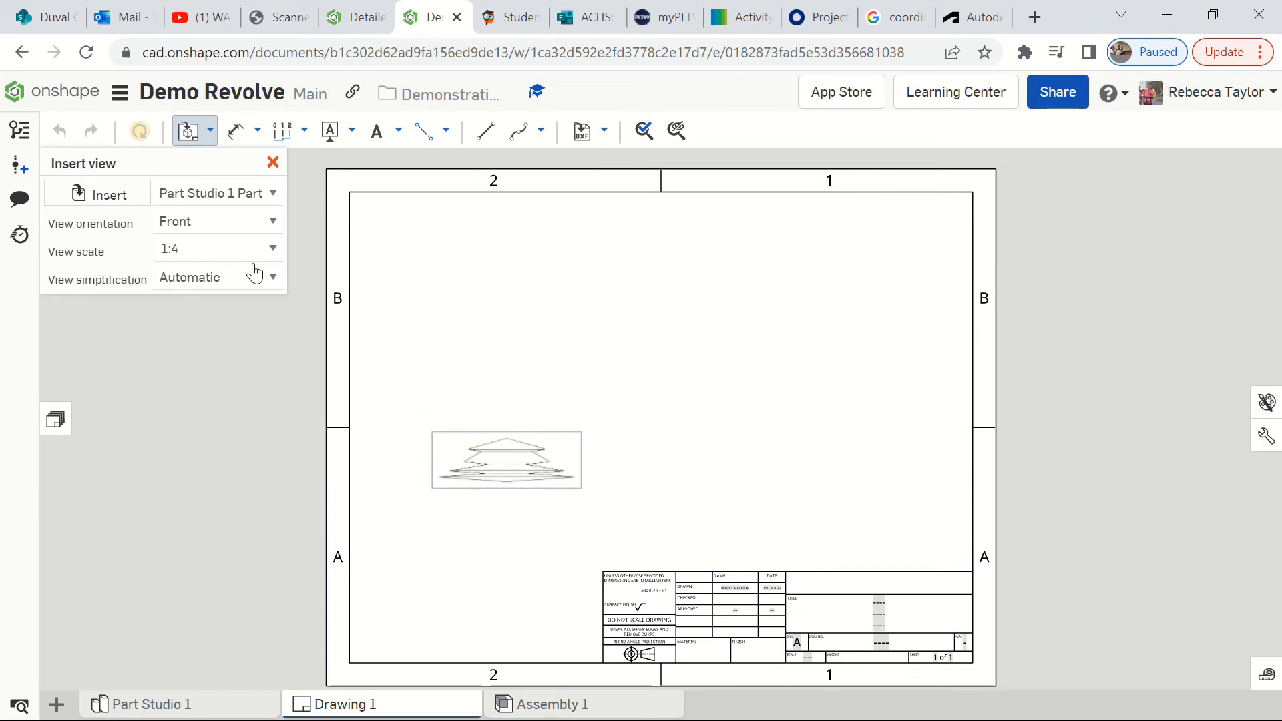
click(209, 251)
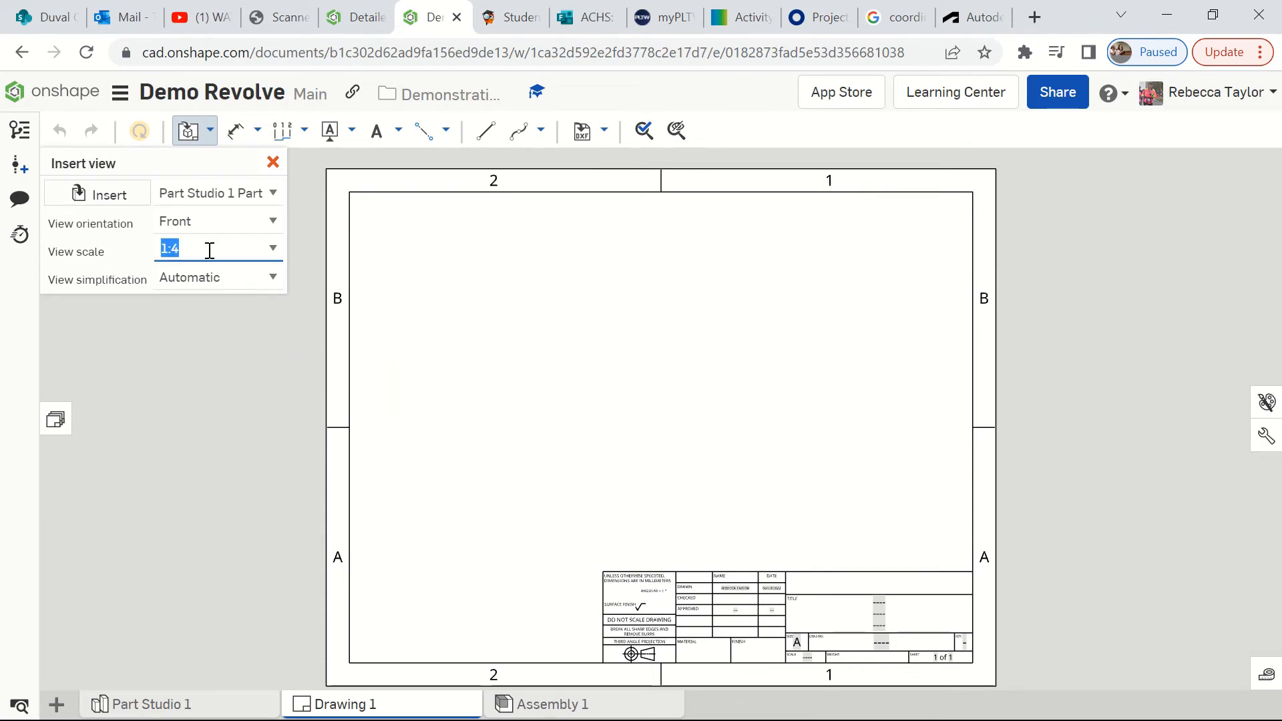
click(209, 250)
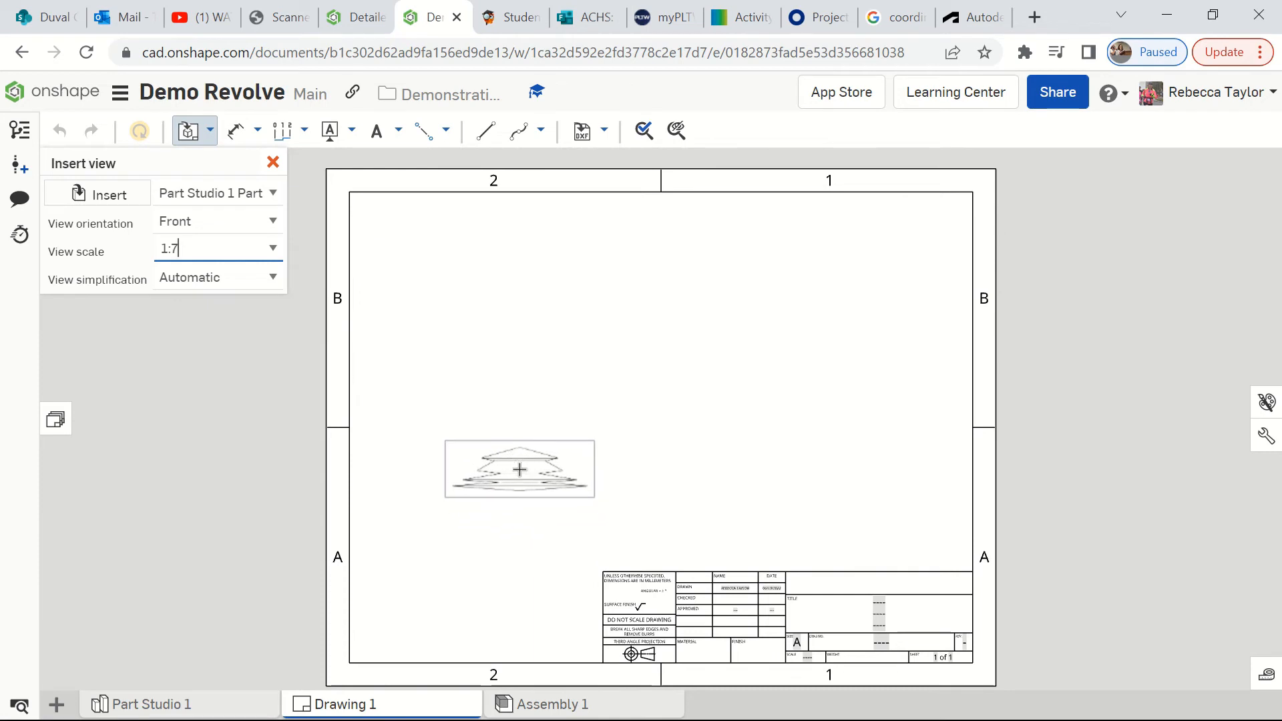
click(517, 475)
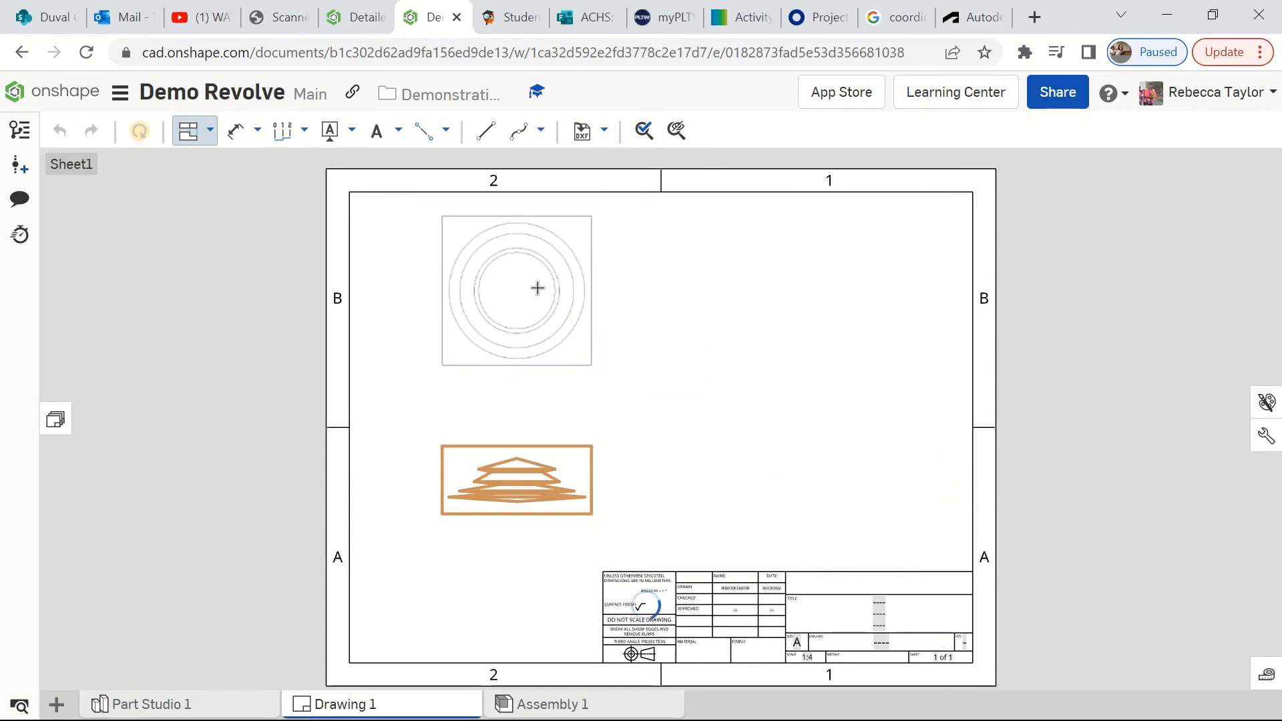
Project a top view above the front view and an isometric view in the sheet's upper-right area.
click(537, 288)
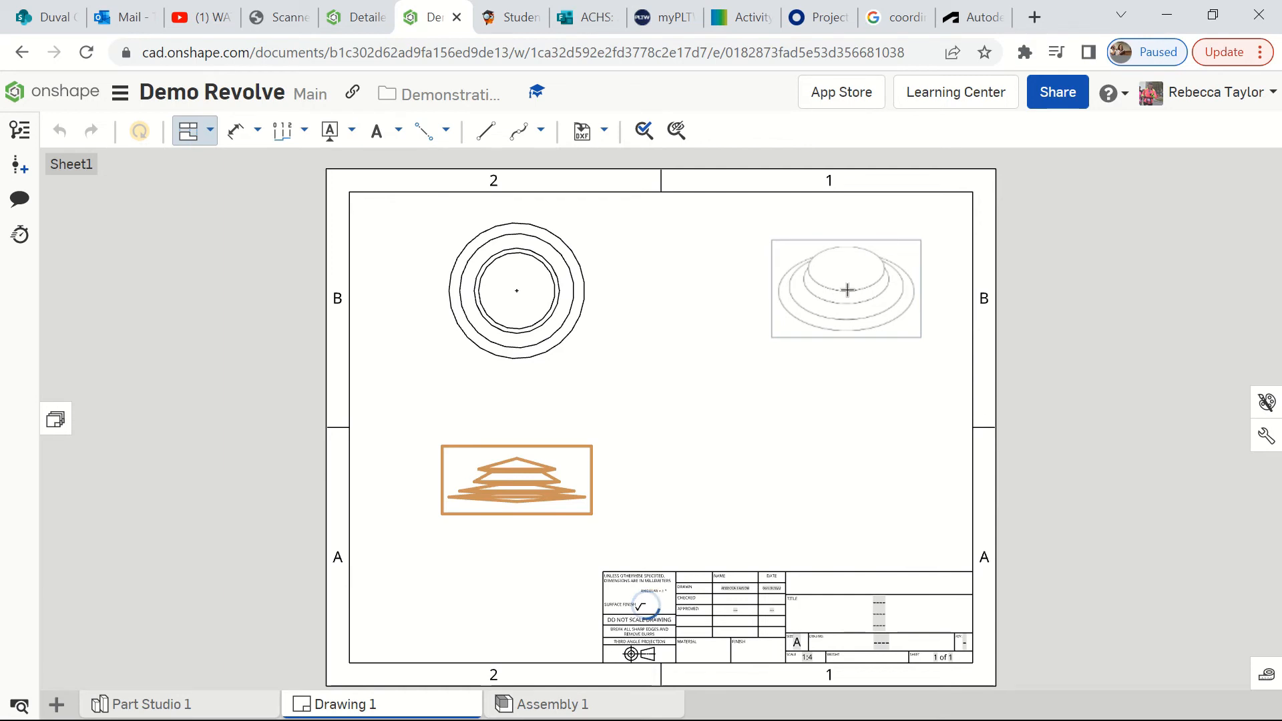
click(847, 290)
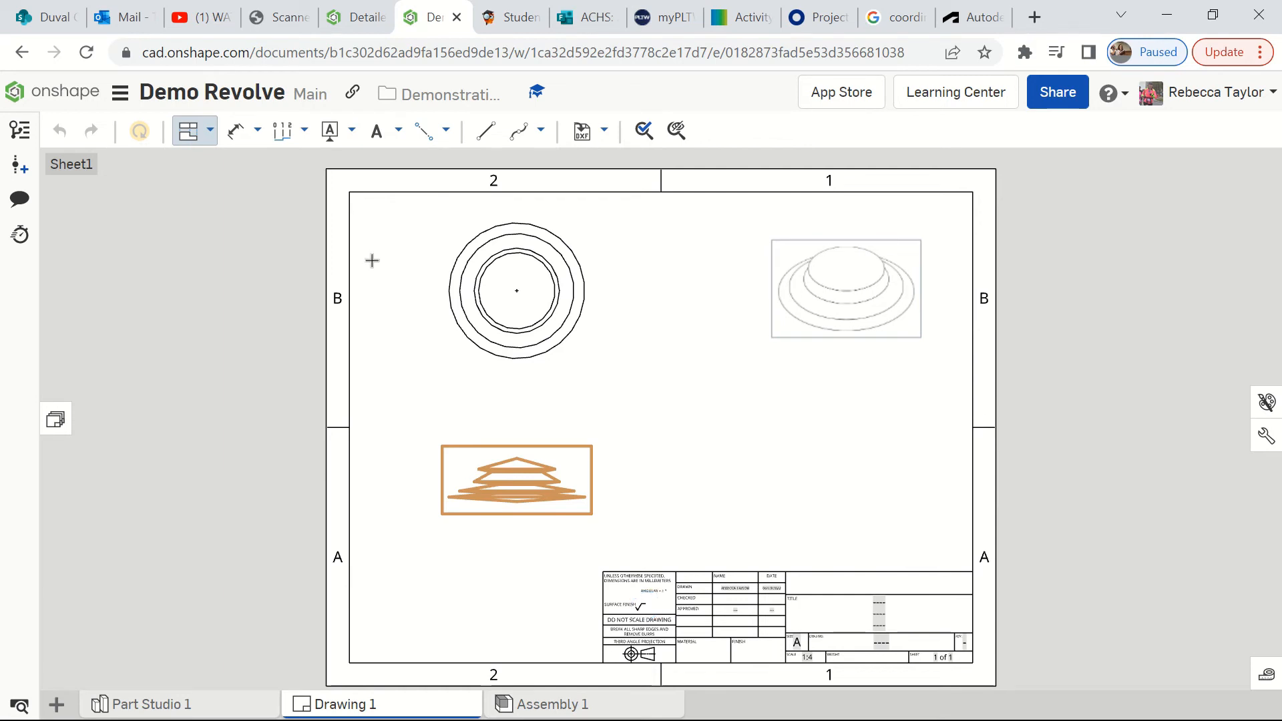
Project a right-side view from the front view, placing it below the isometric view.
click(193, 144)
click(534, 480)
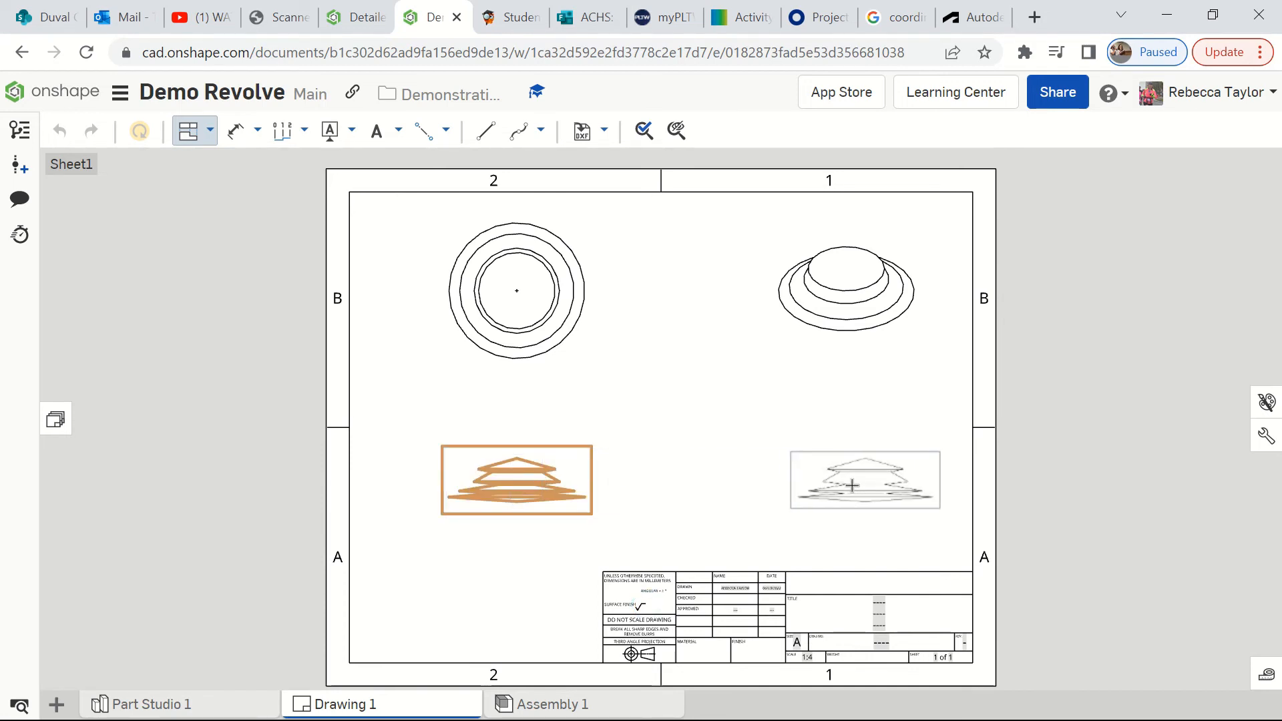
click(834, 486)
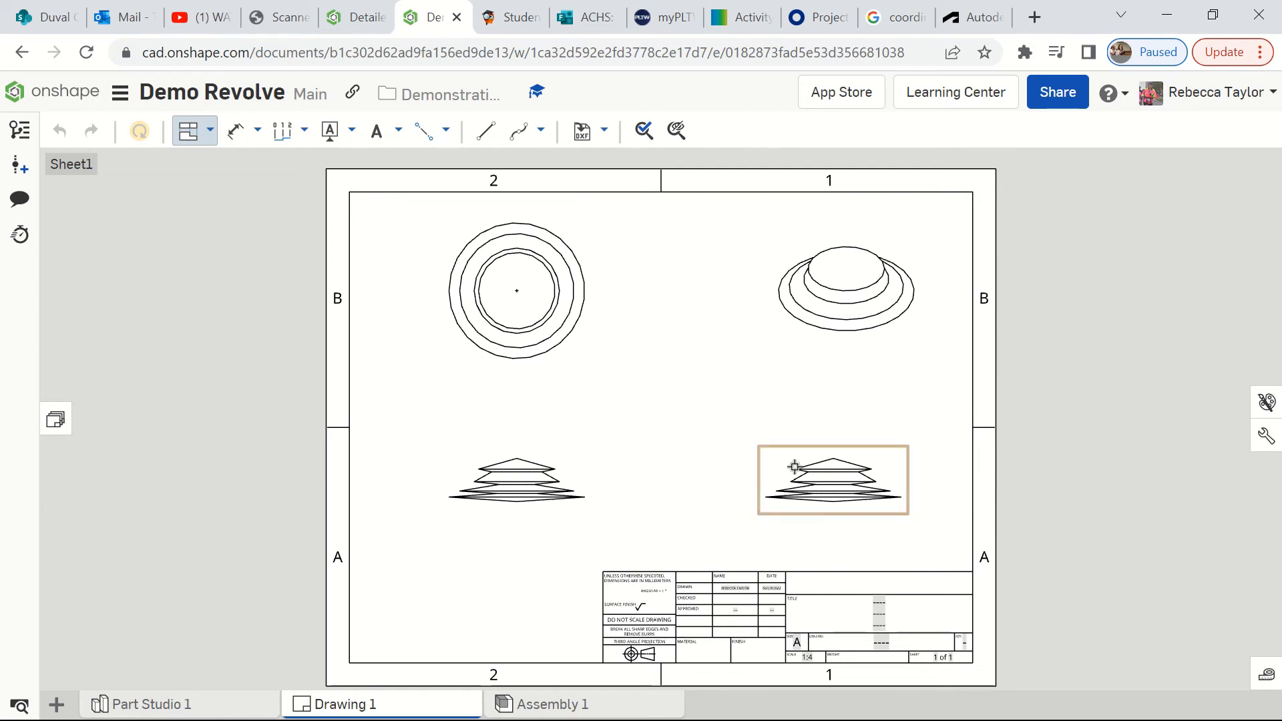
click(794, 467)
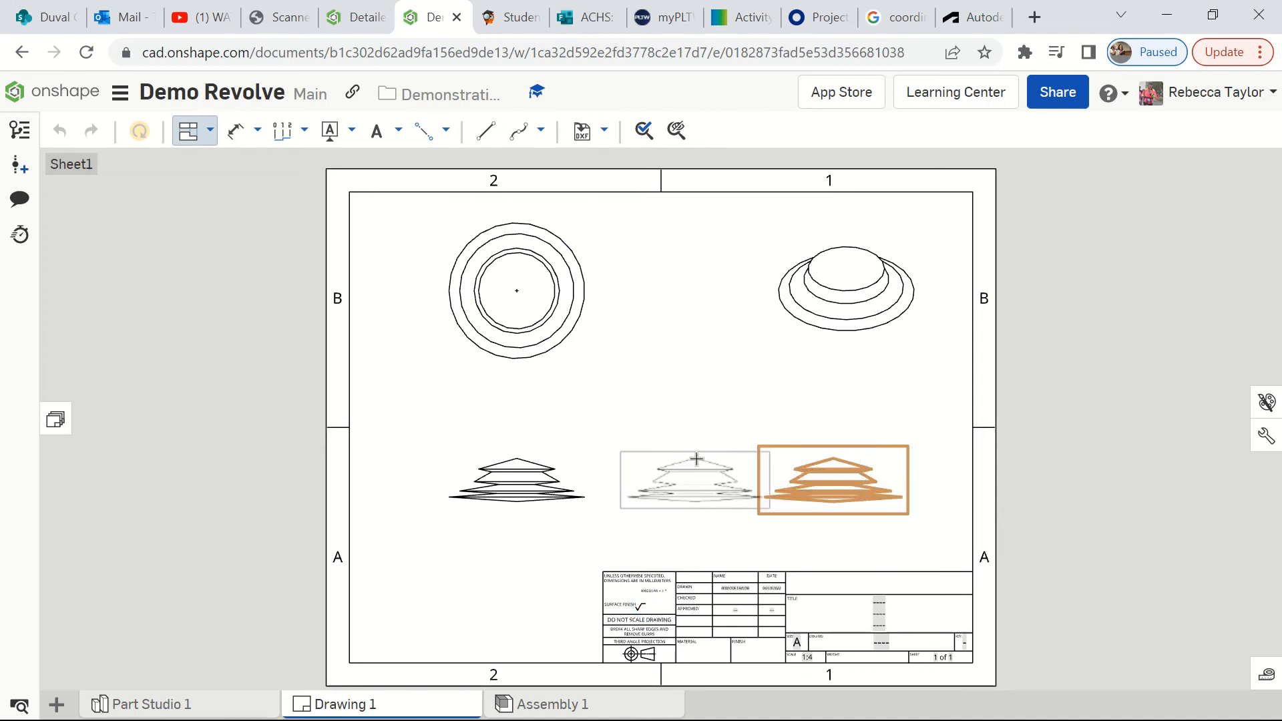
key(Escape)
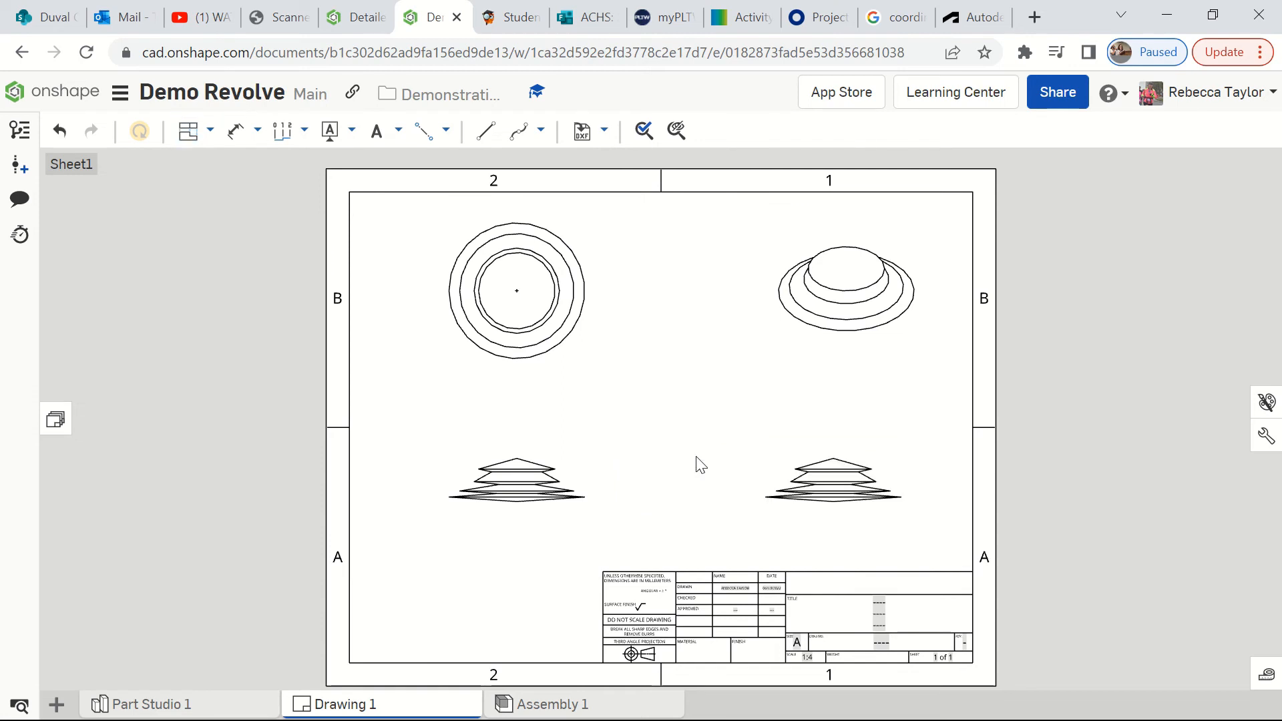
Delete the projected right-side view from the sheet.
click(828, 488)
right_click(824, 479)
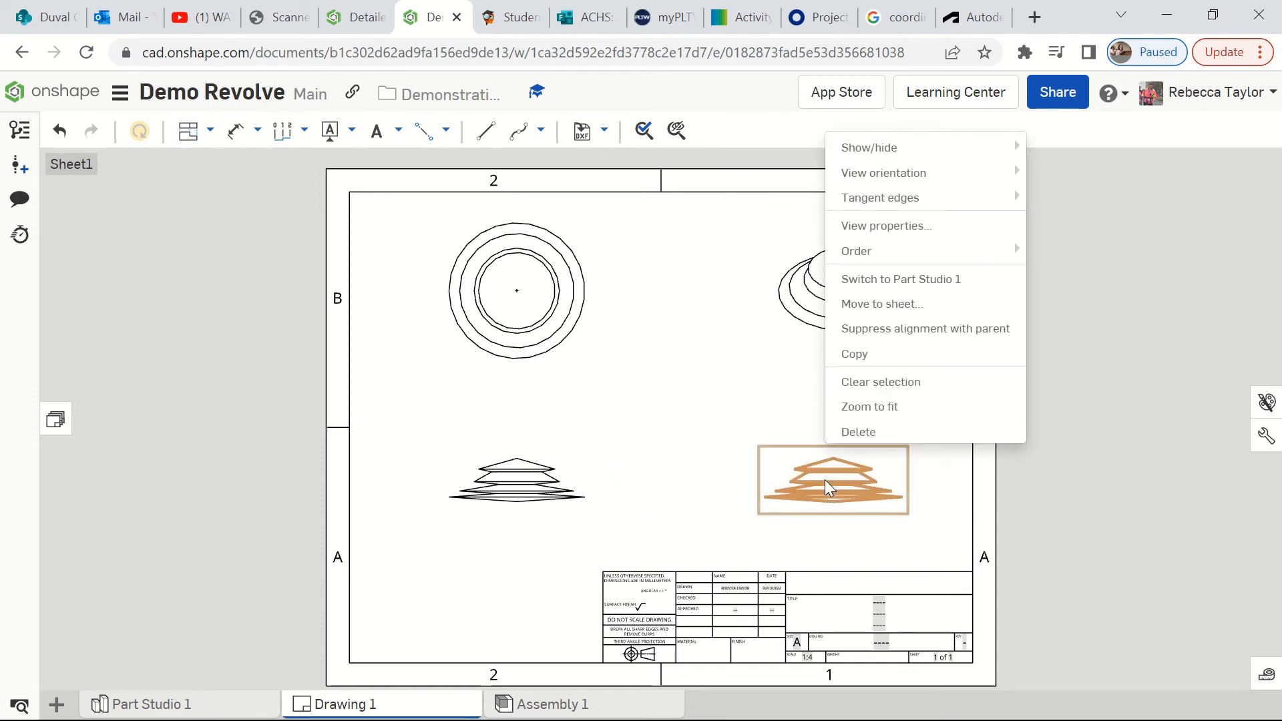
click(852, 436)
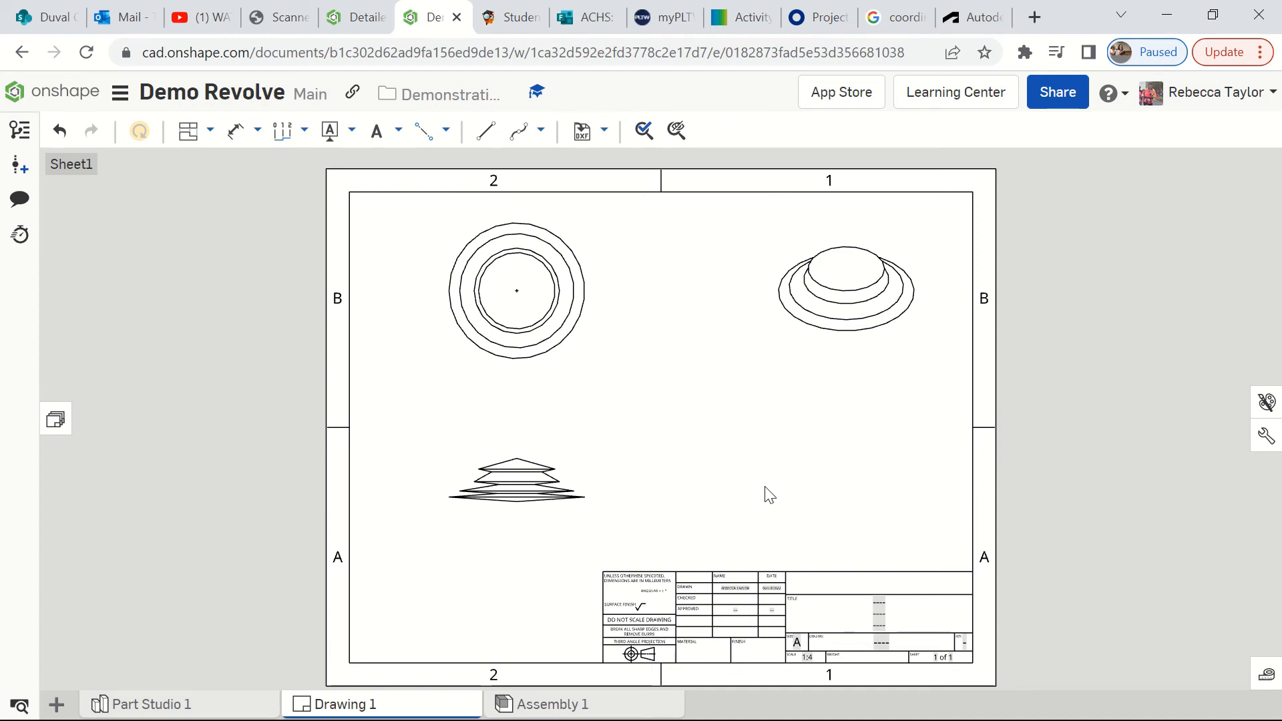
Display the isometric view of the part as a shaded view.
click(845, 287)
right_click(844, 286)
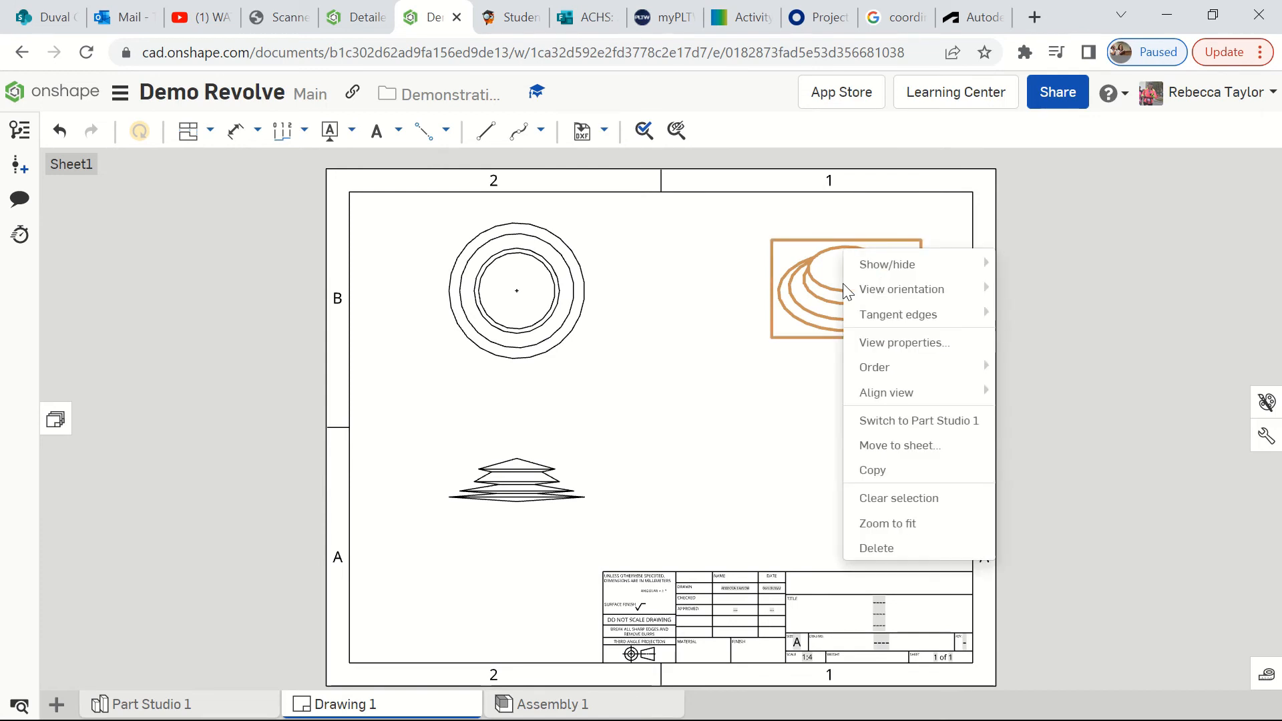
mouse_move(850, 289)
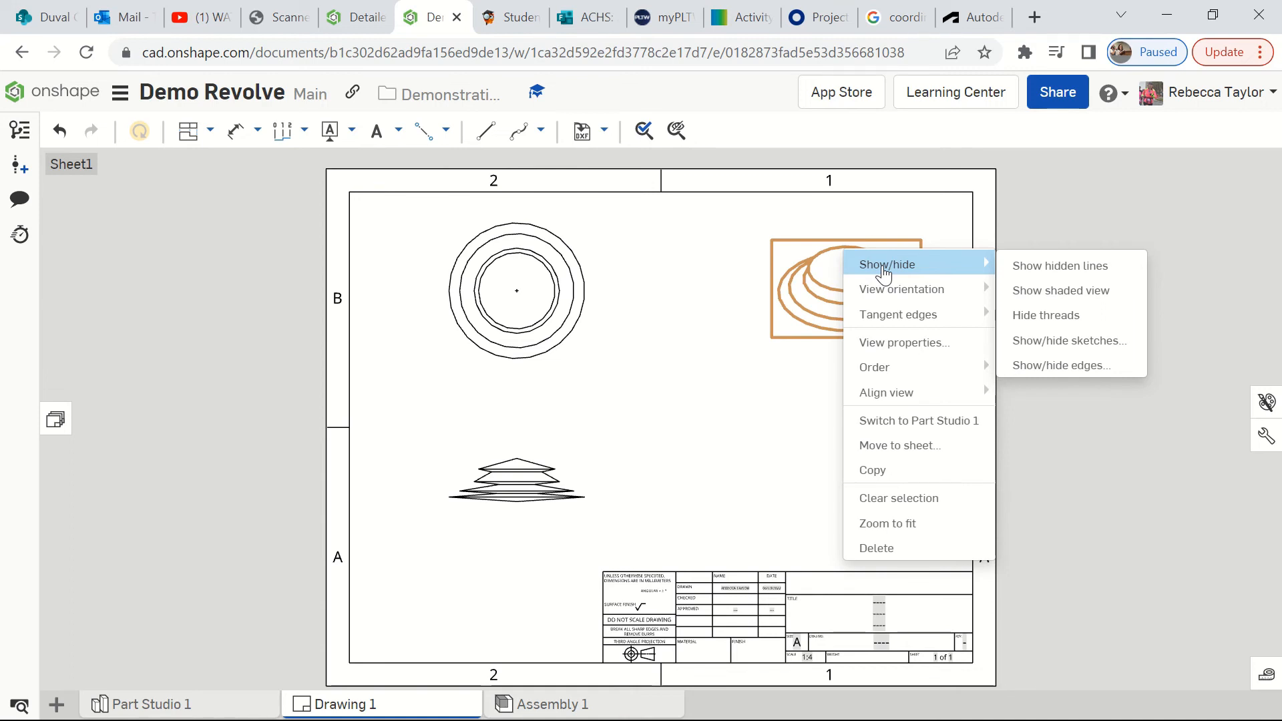
click(1073, 301)
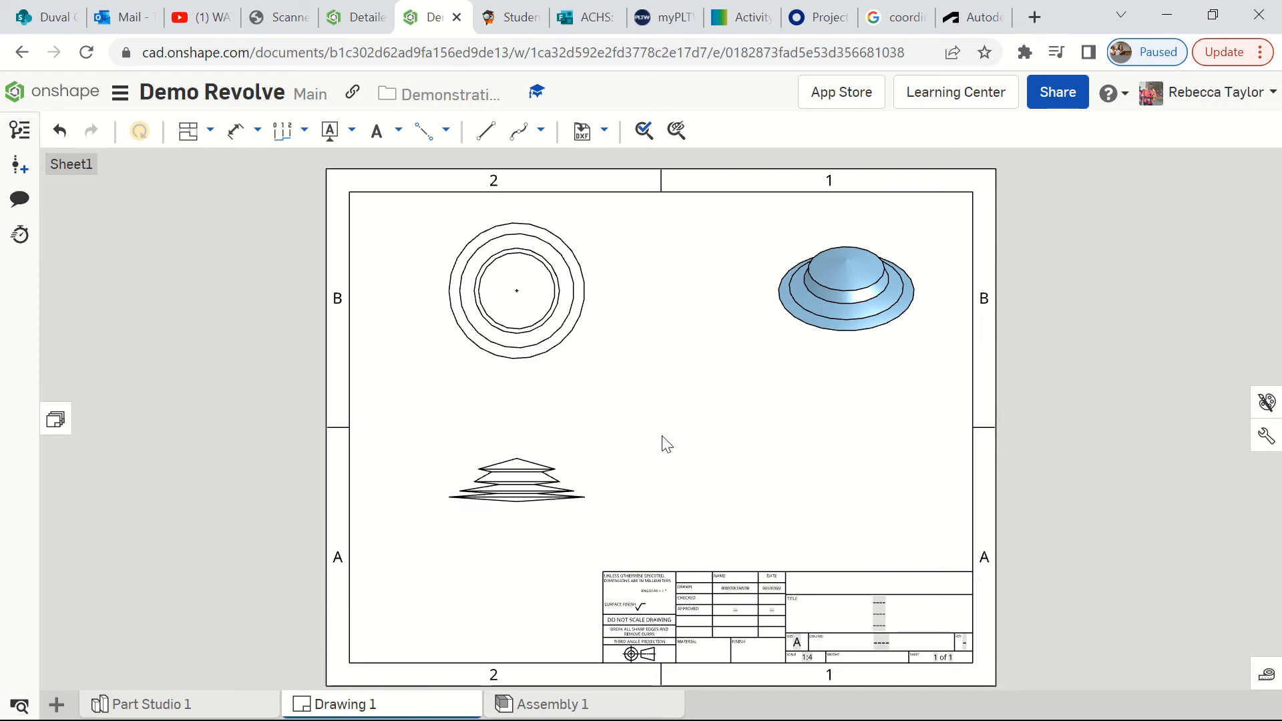
Add diameter dimensions to the two outermost circles of the top view, placing both beside the view.
click(258, 131)
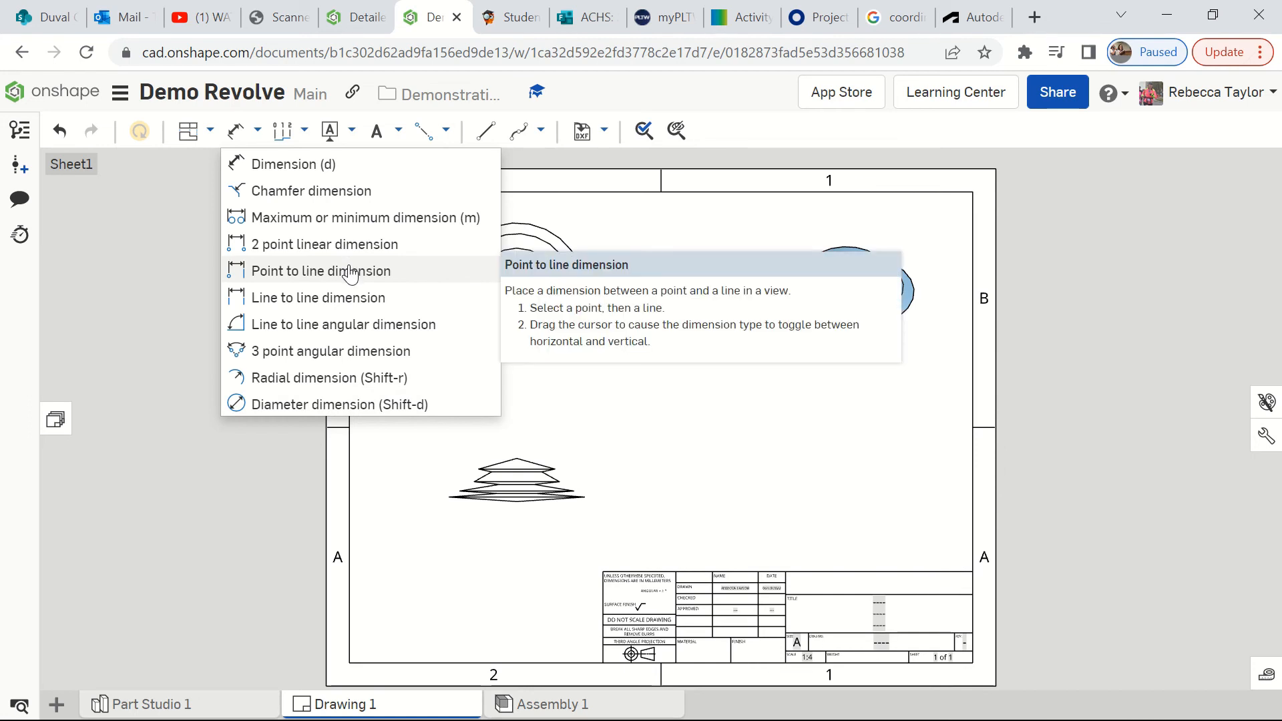
click(327, 403)
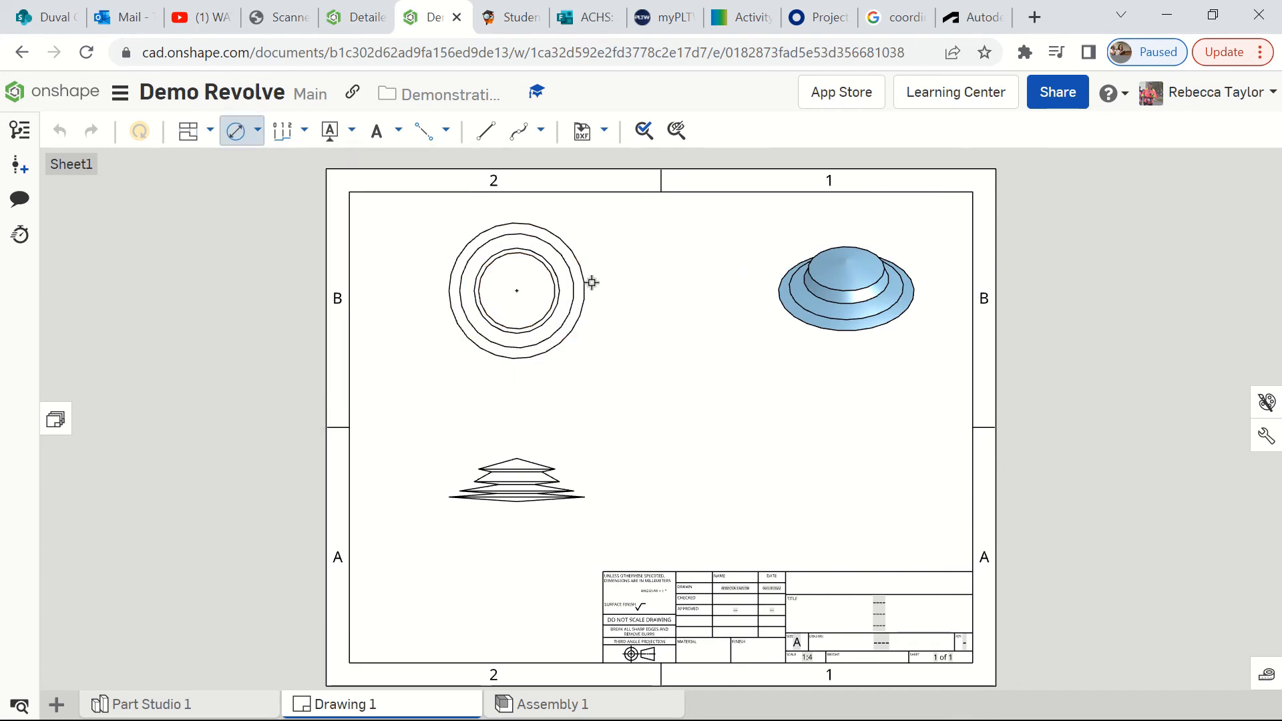
click(588, 278)
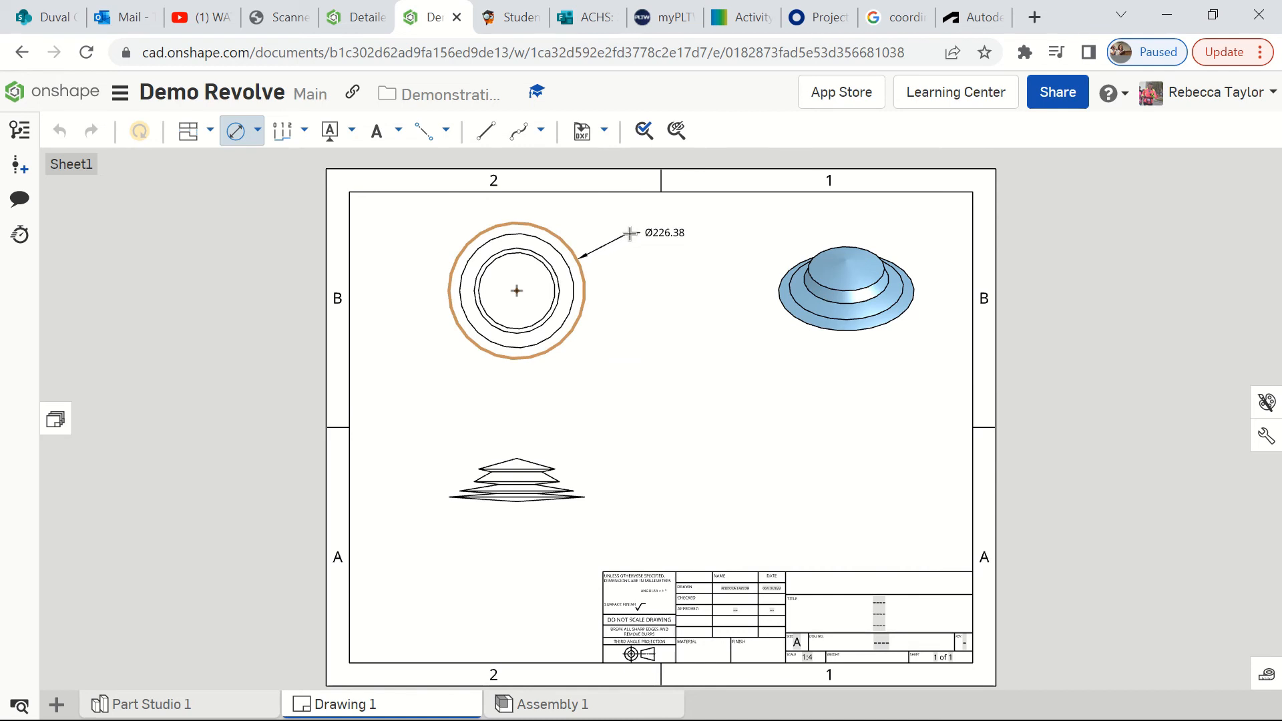
click(630, 233)
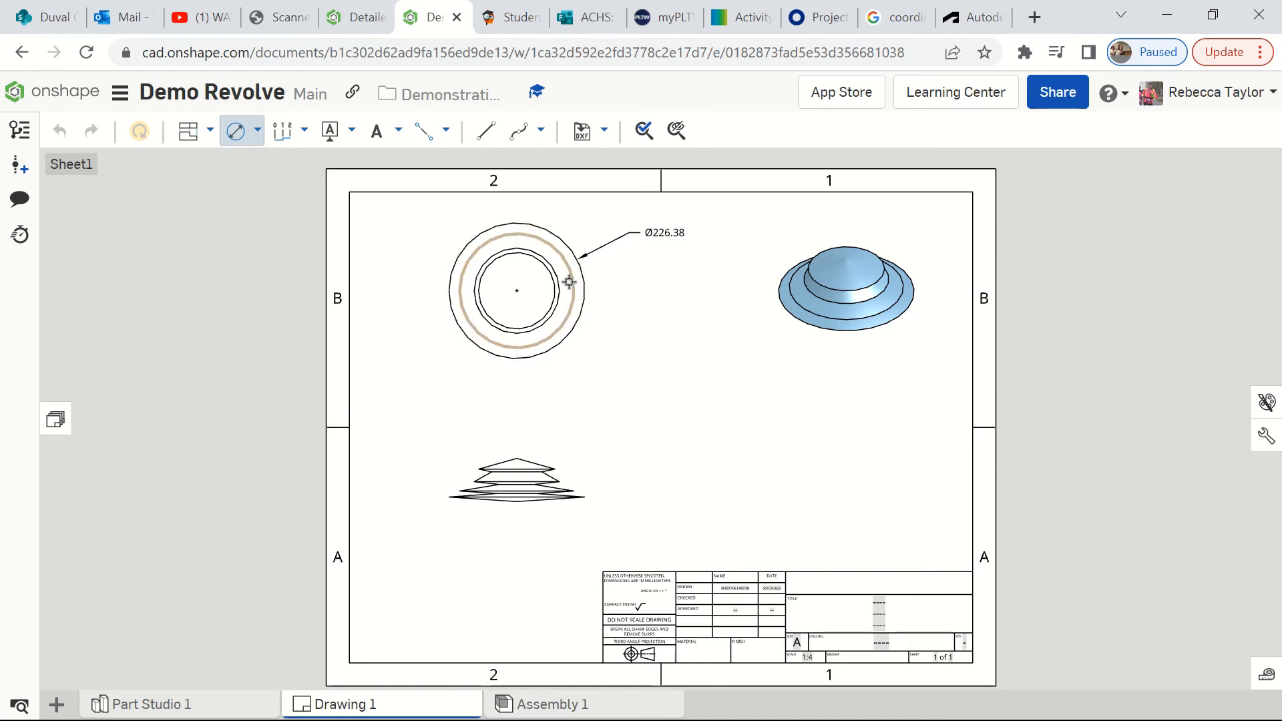
click(569, 282)
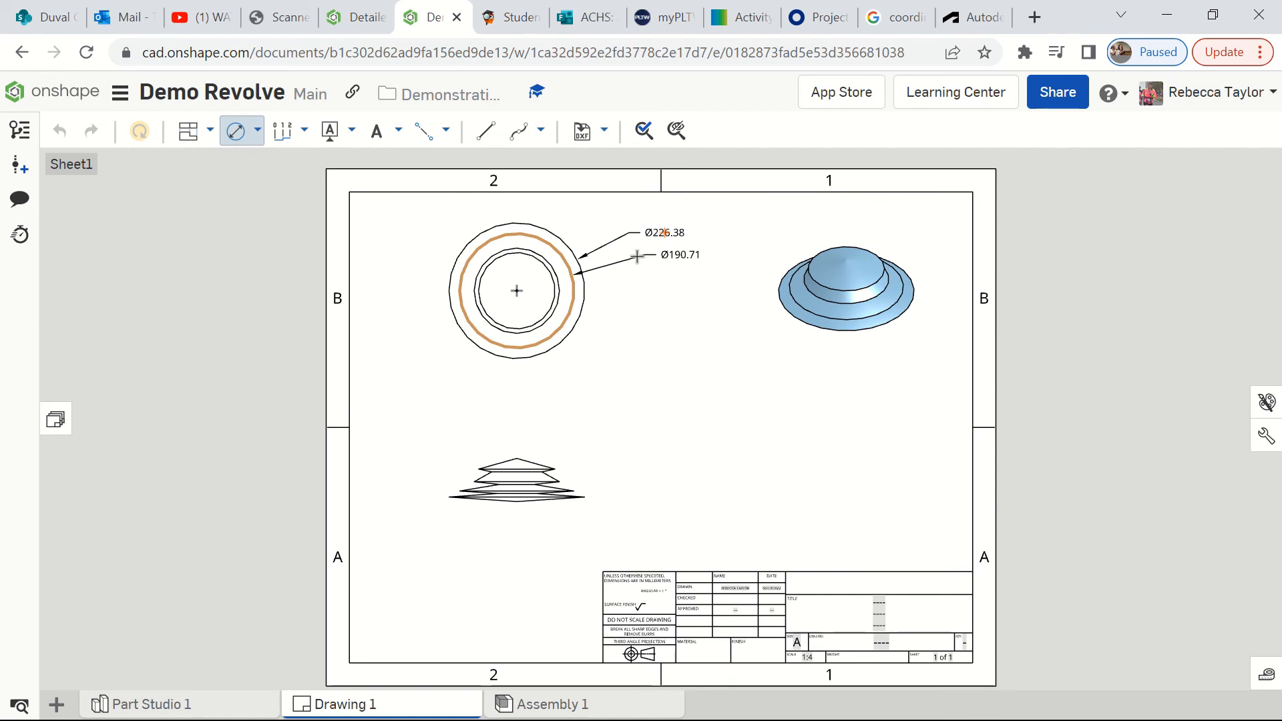
click(635, 255)
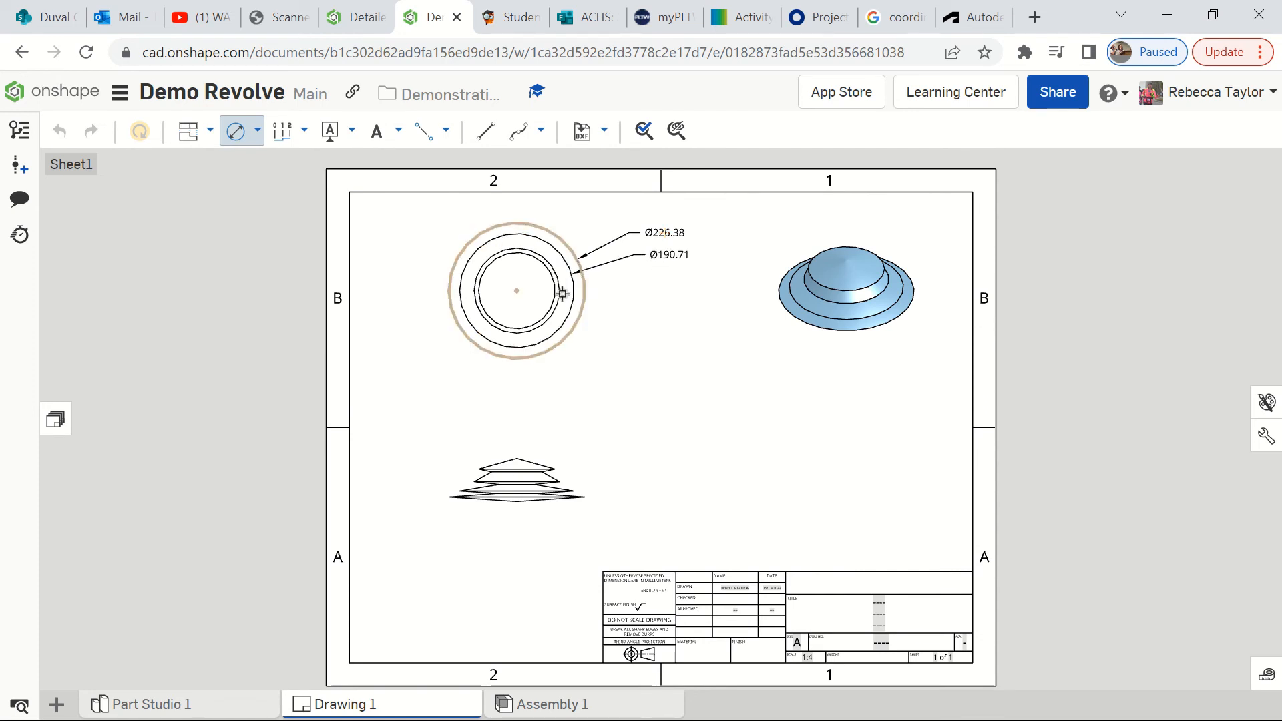
Add diameter dimensions to the two inner circles of the top view, stacked below the existing diameters.
scroll(562, 295, up, 4)
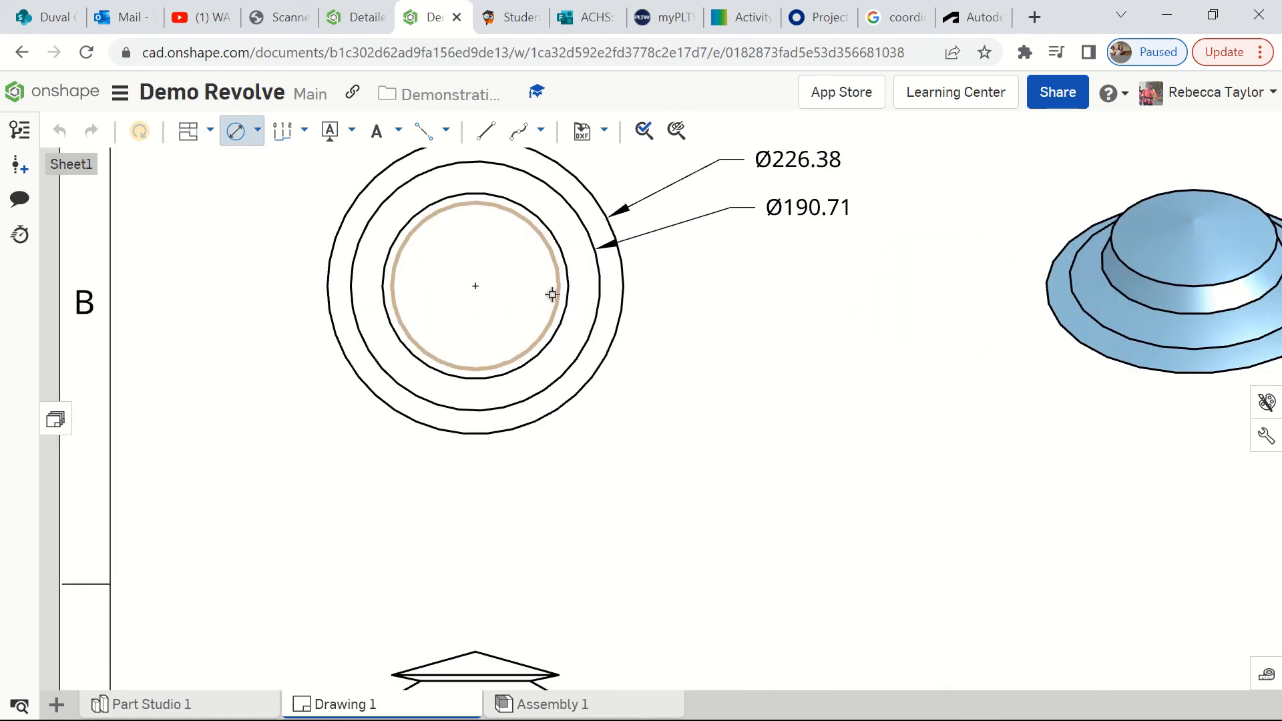
click(568, 286)
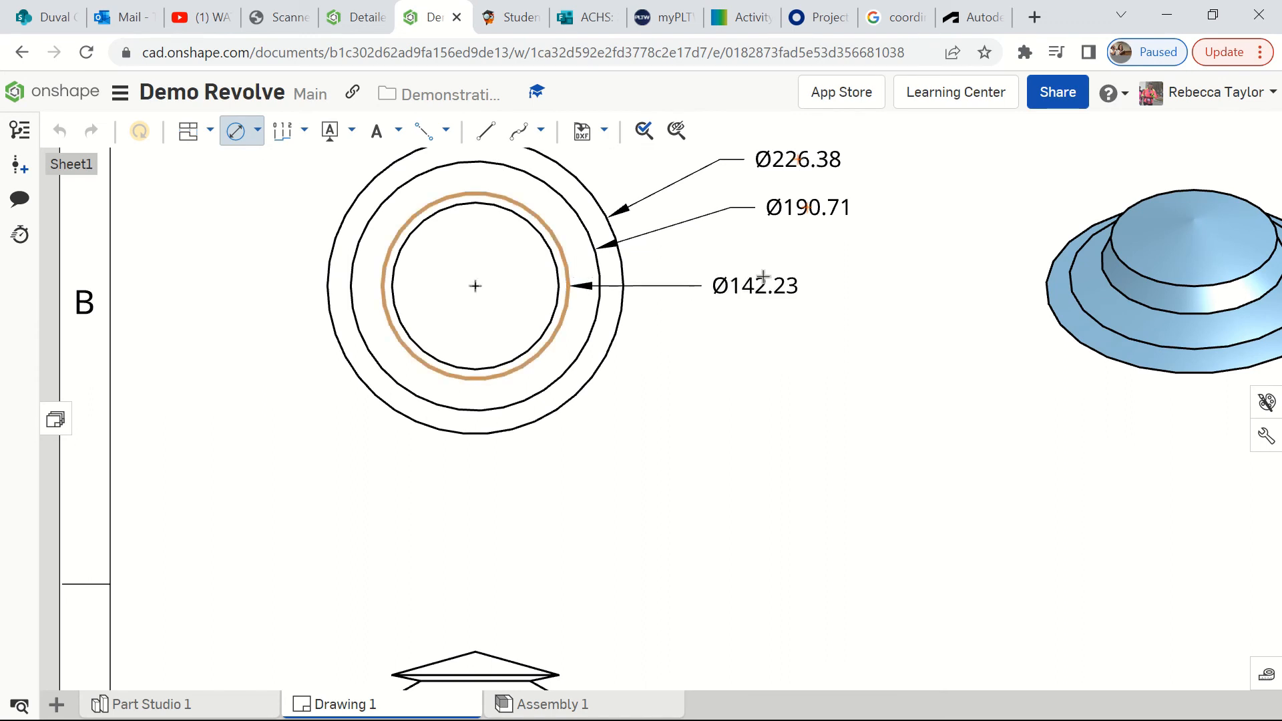
click(757, 244)
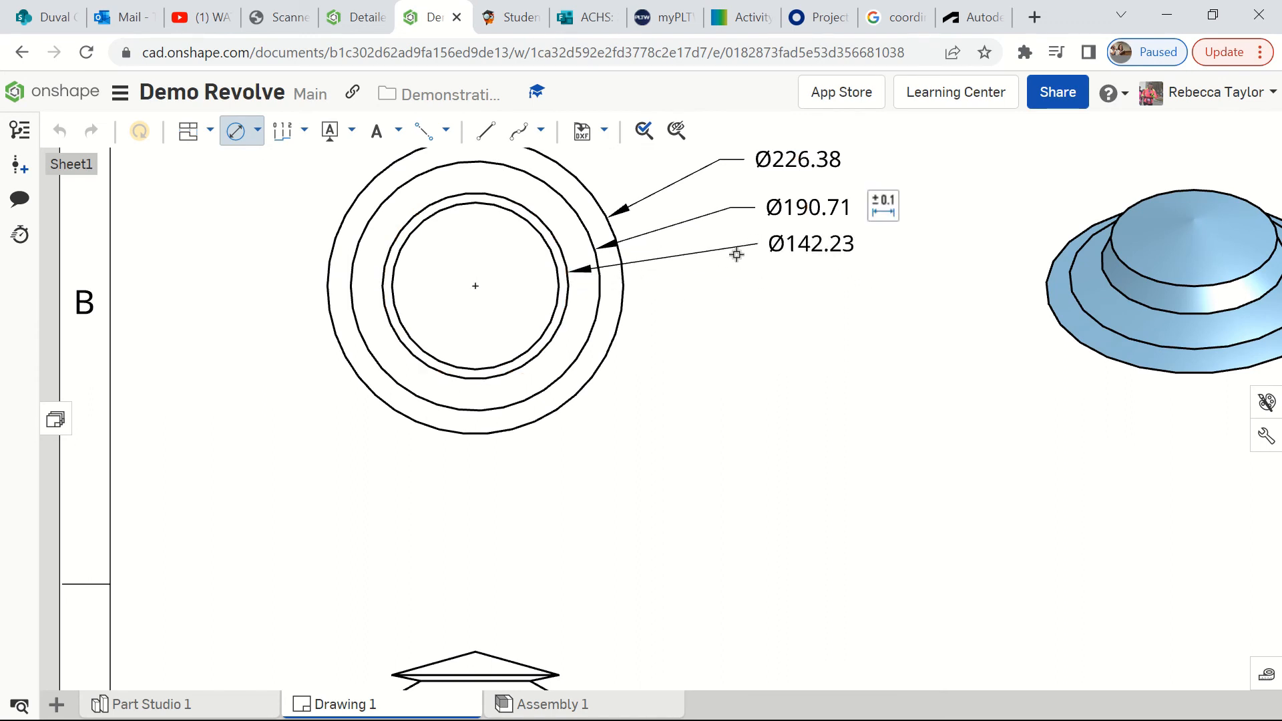
click(558, 292)
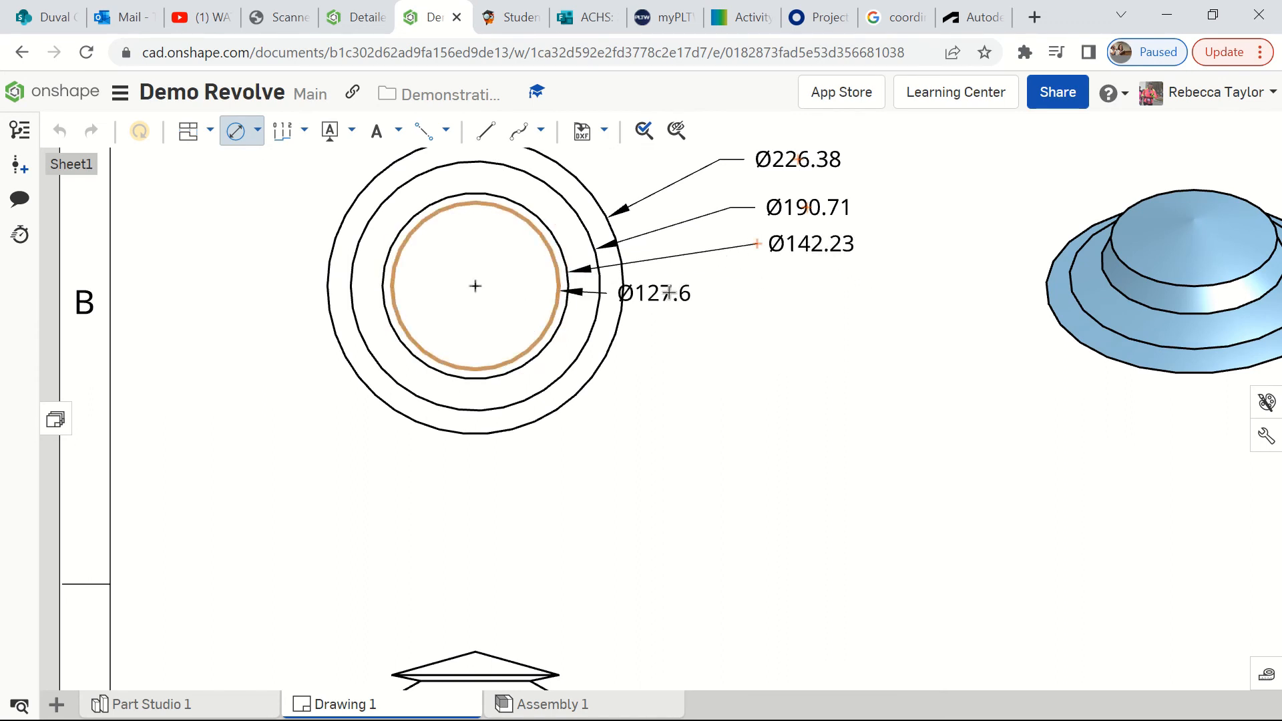
click(759, 290)
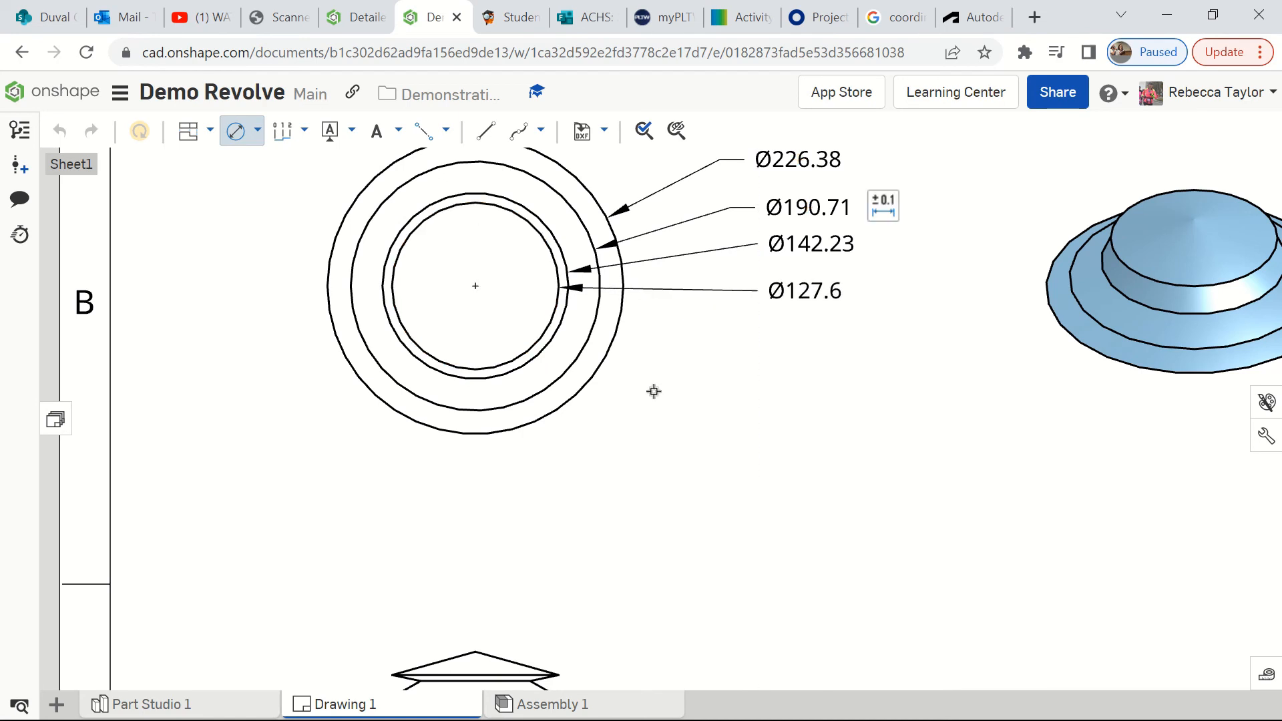
Add a 2 point linear dimension for the front view's overall height, from the apex to the lowest point.
scroll(655, 389, down, 3)
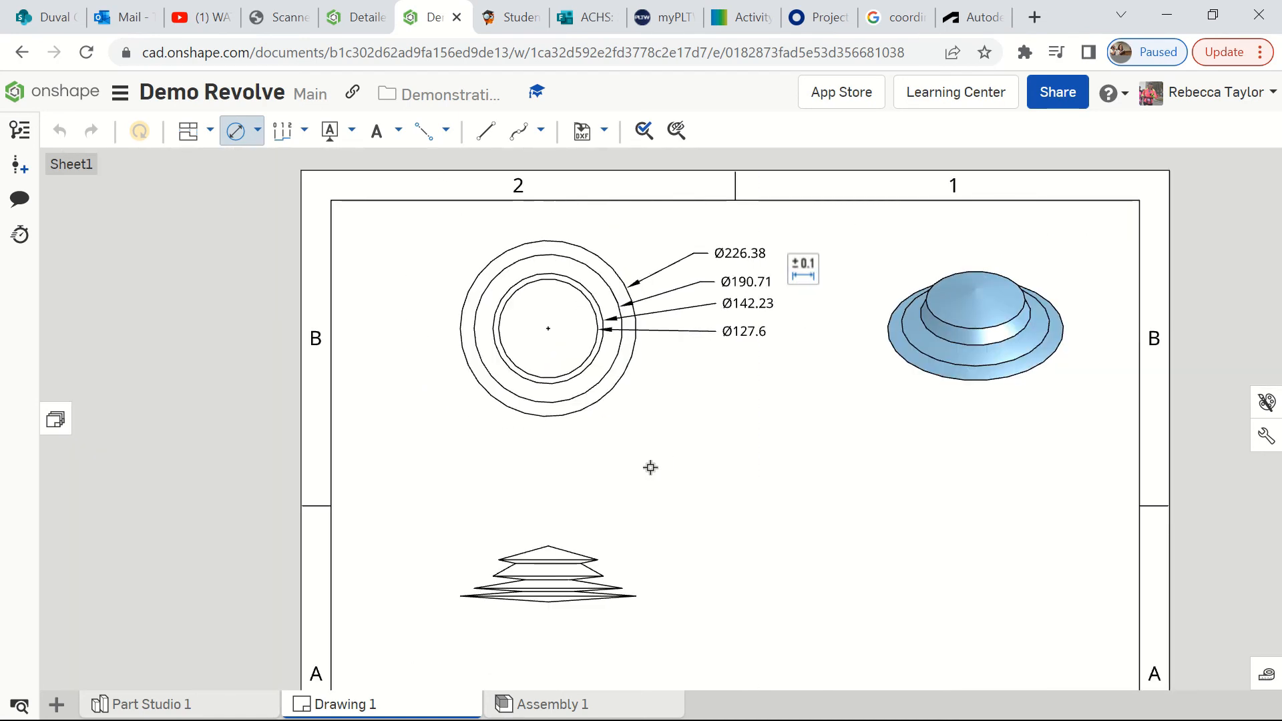
click(257, 131)
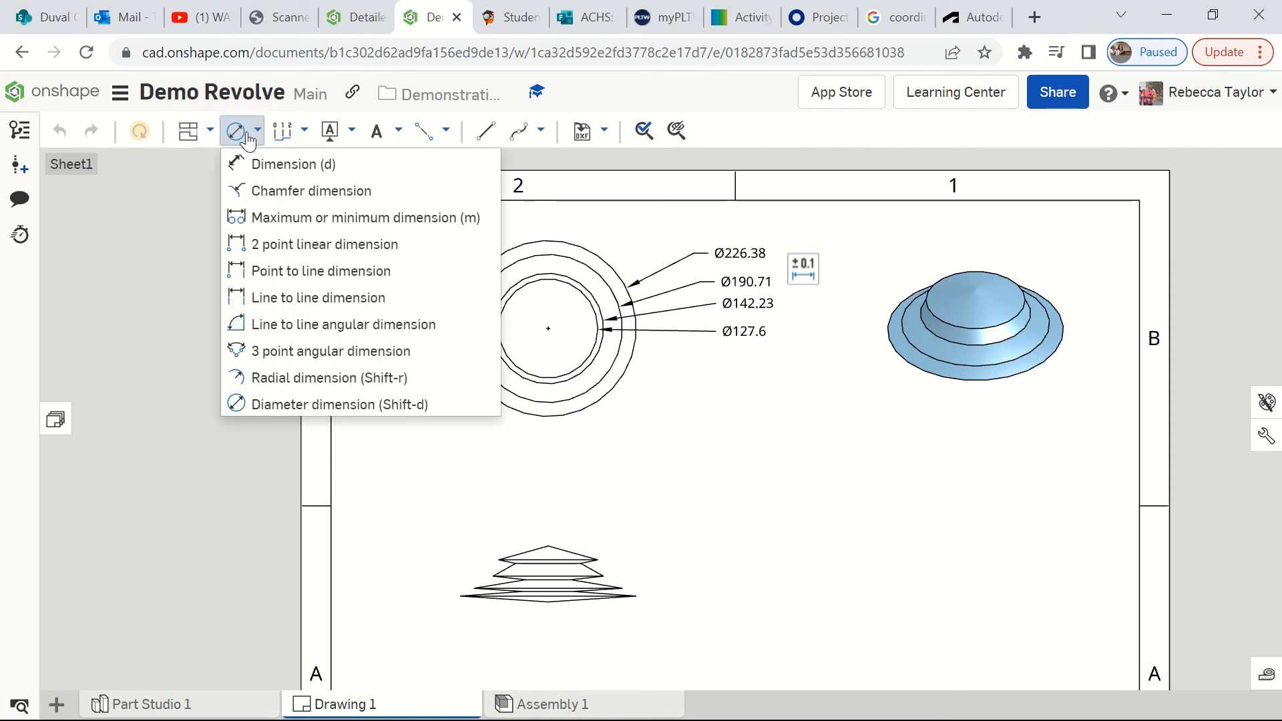
click(273, 248)
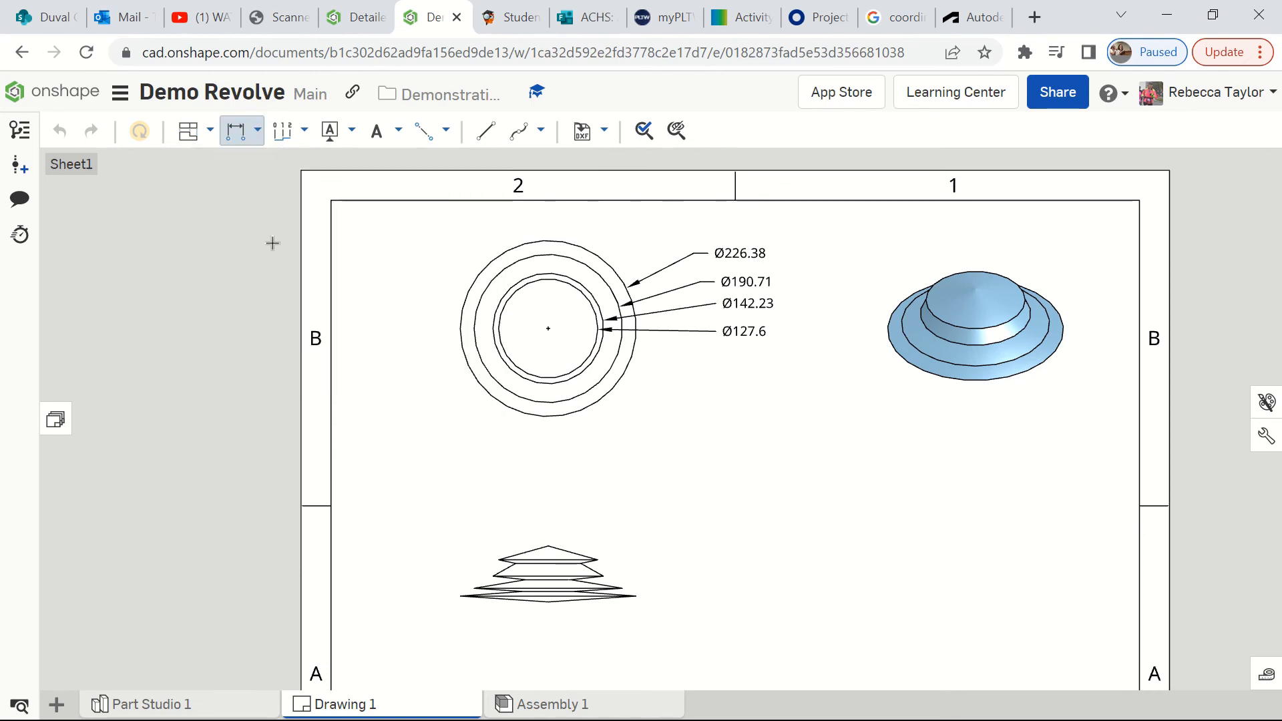
click(548, 546)
click(548, 603)
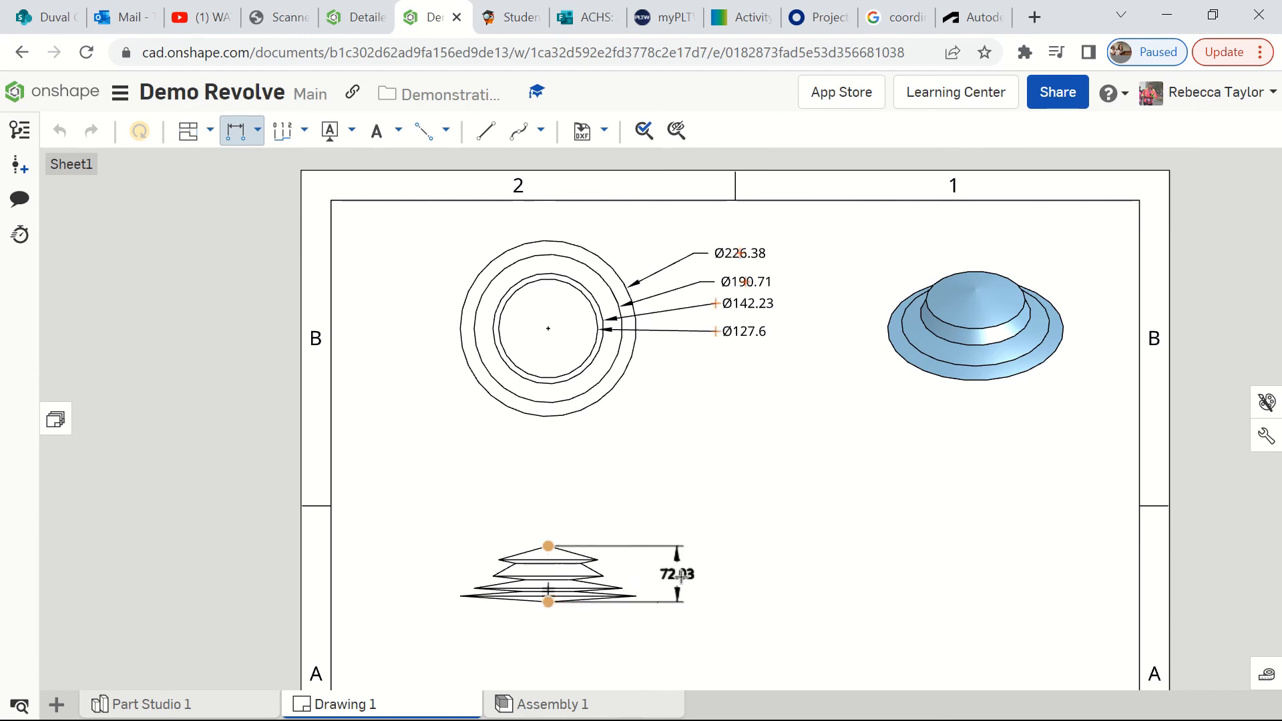
click(691, 575)
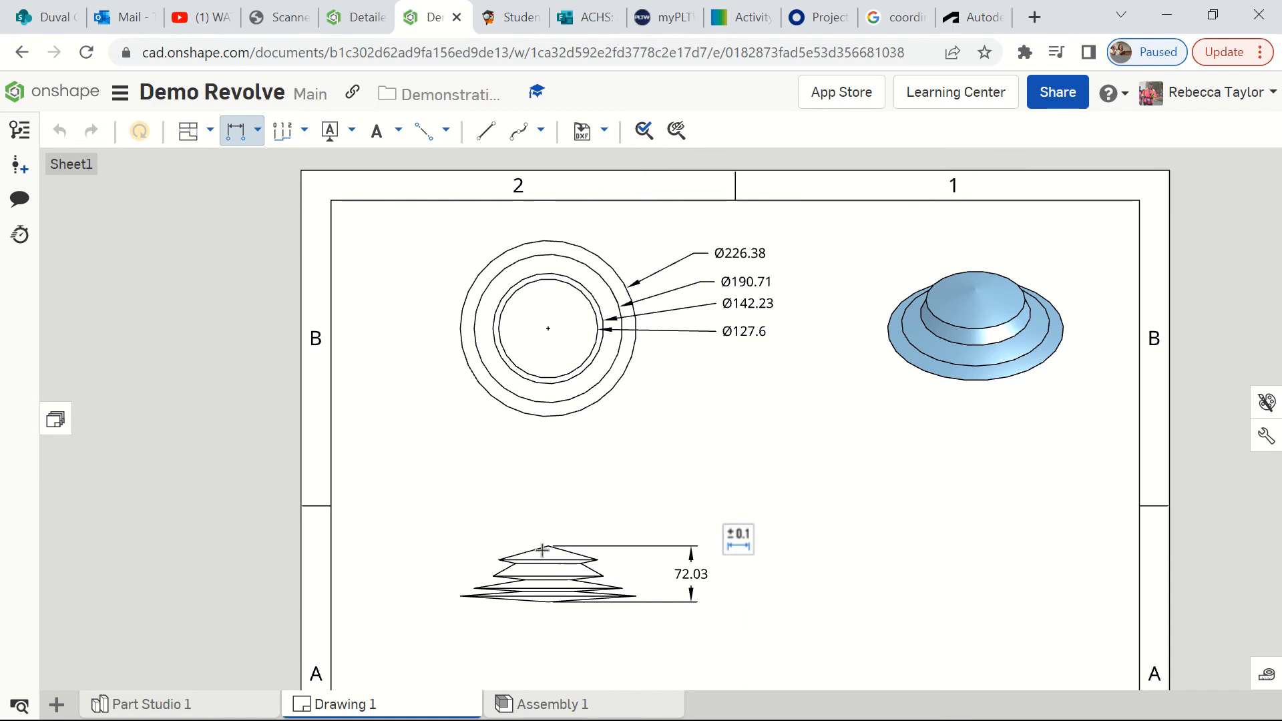
Add a point to line dimension from the front view's apex to the uppermost horizontal edge, inside the overall height dimension.
click(257, 133)
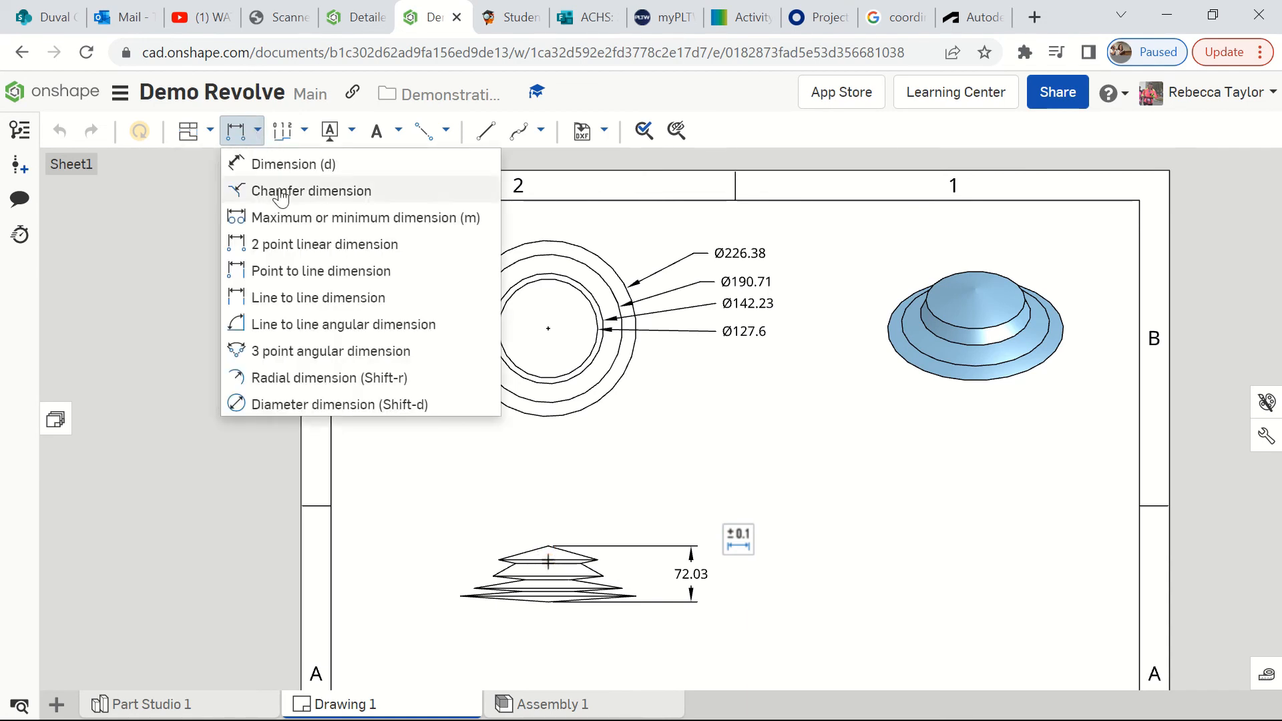
click(324, 281)
scroll(597, 560, up, 2)
scroll(596, 560, up, 3)
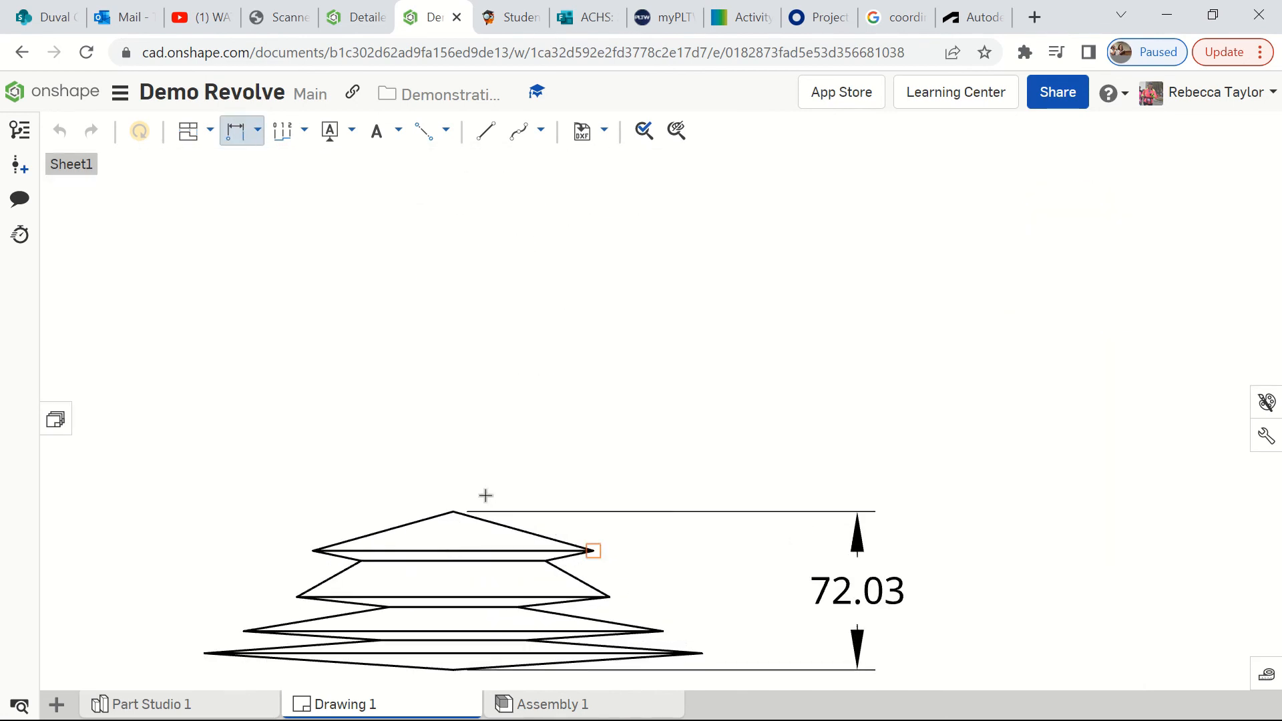
click(452, 510)
click(452, 550)
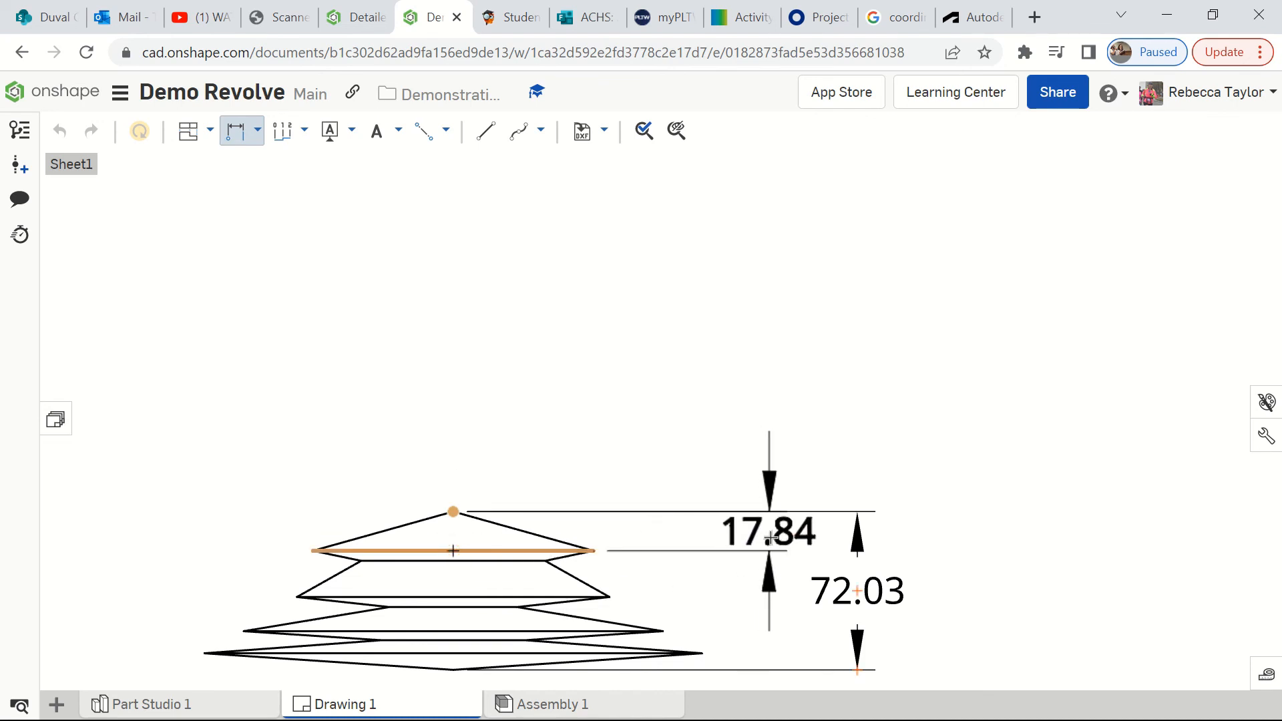
click(771, 538)
scroll(632, 449, down, 5)
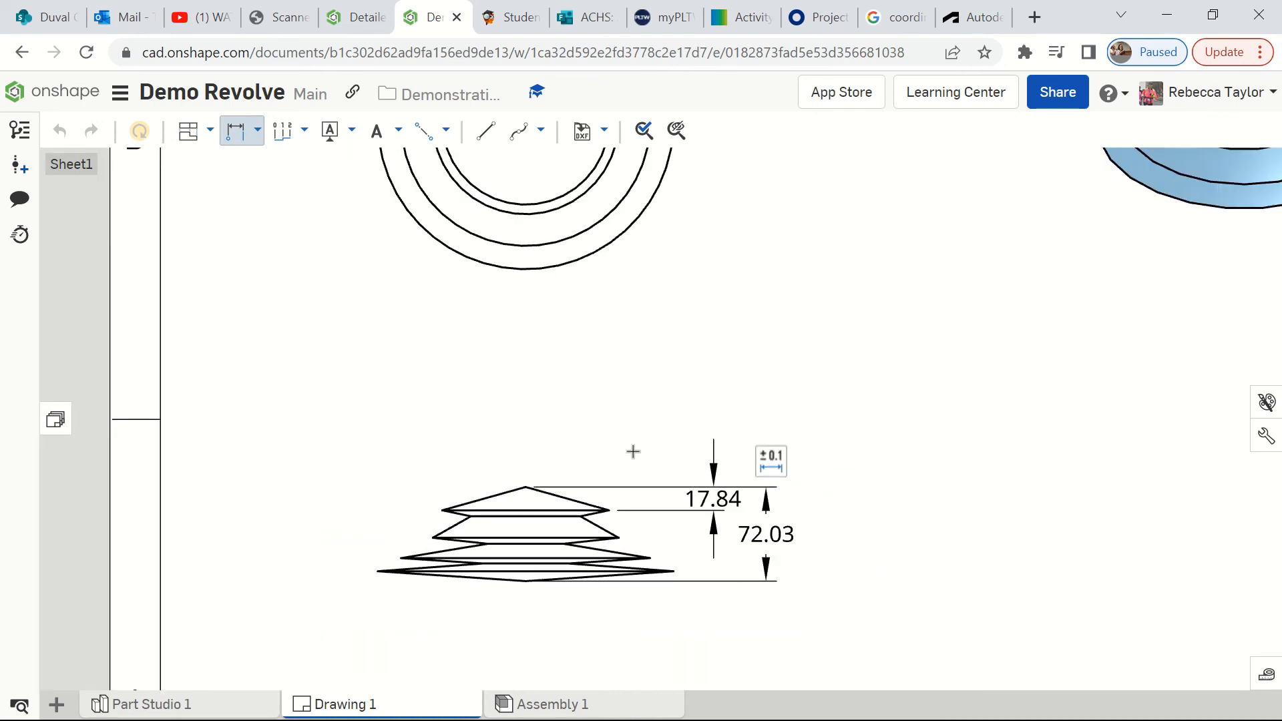
scroll(632, 447, down, 2)
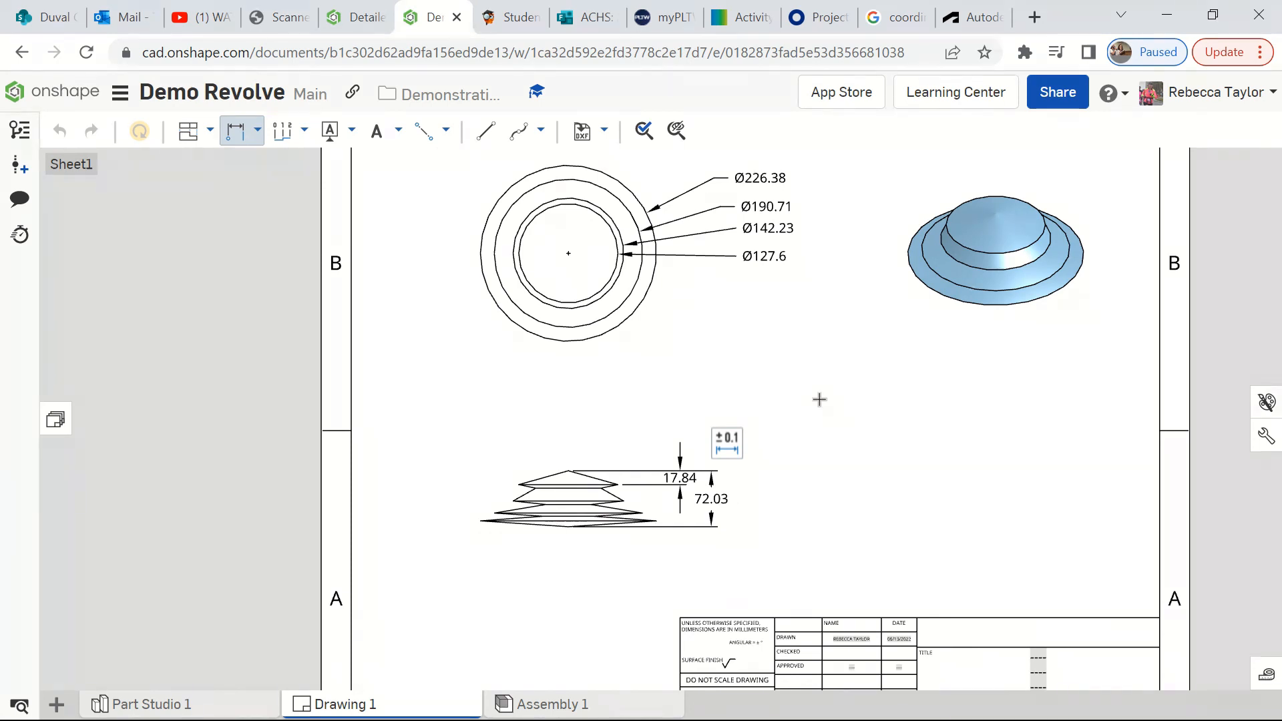
scroll(858, 387, down, 2)
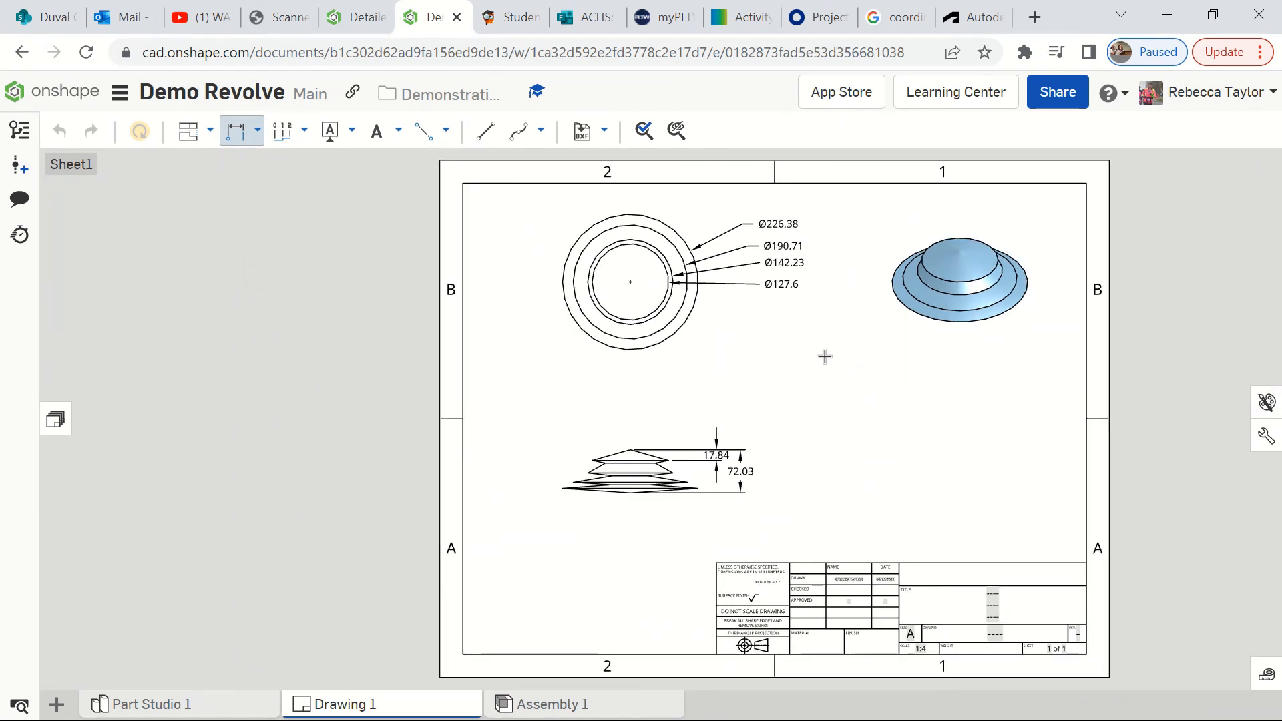
scroll(801, 371, up, 2)
scroll(732, 367, up, 2)
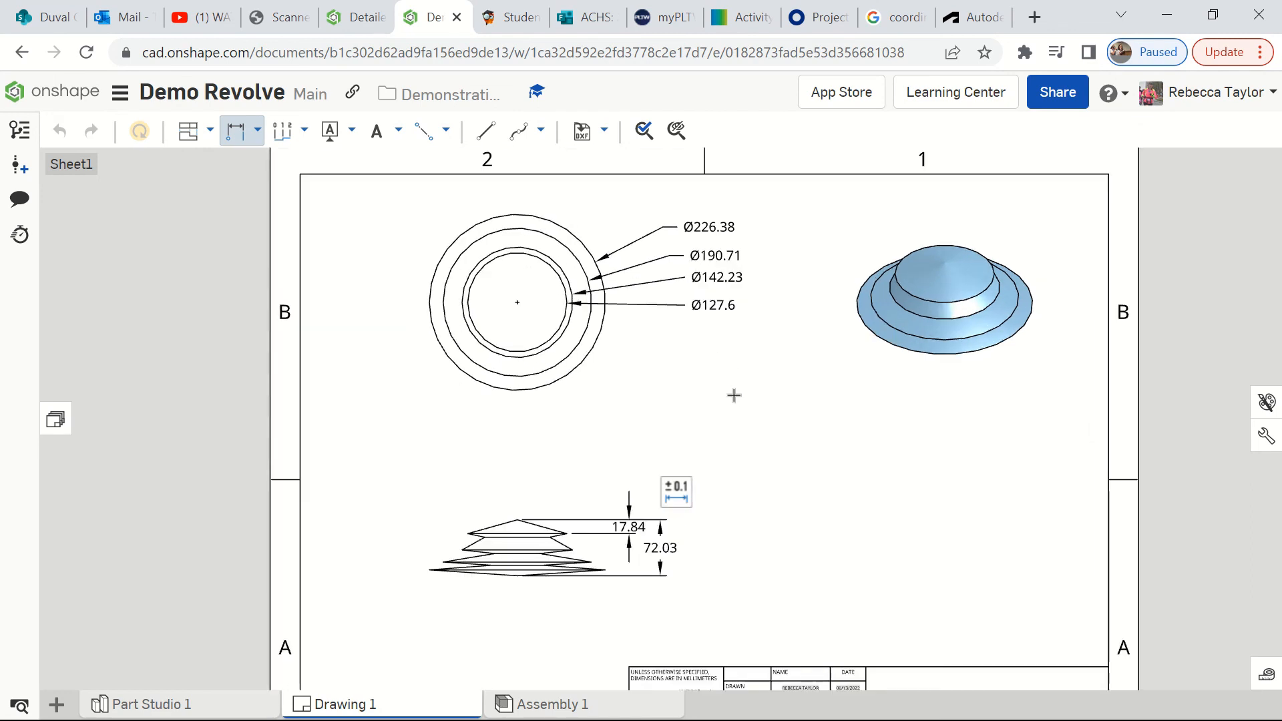
scroll(737, 397, up, 1)
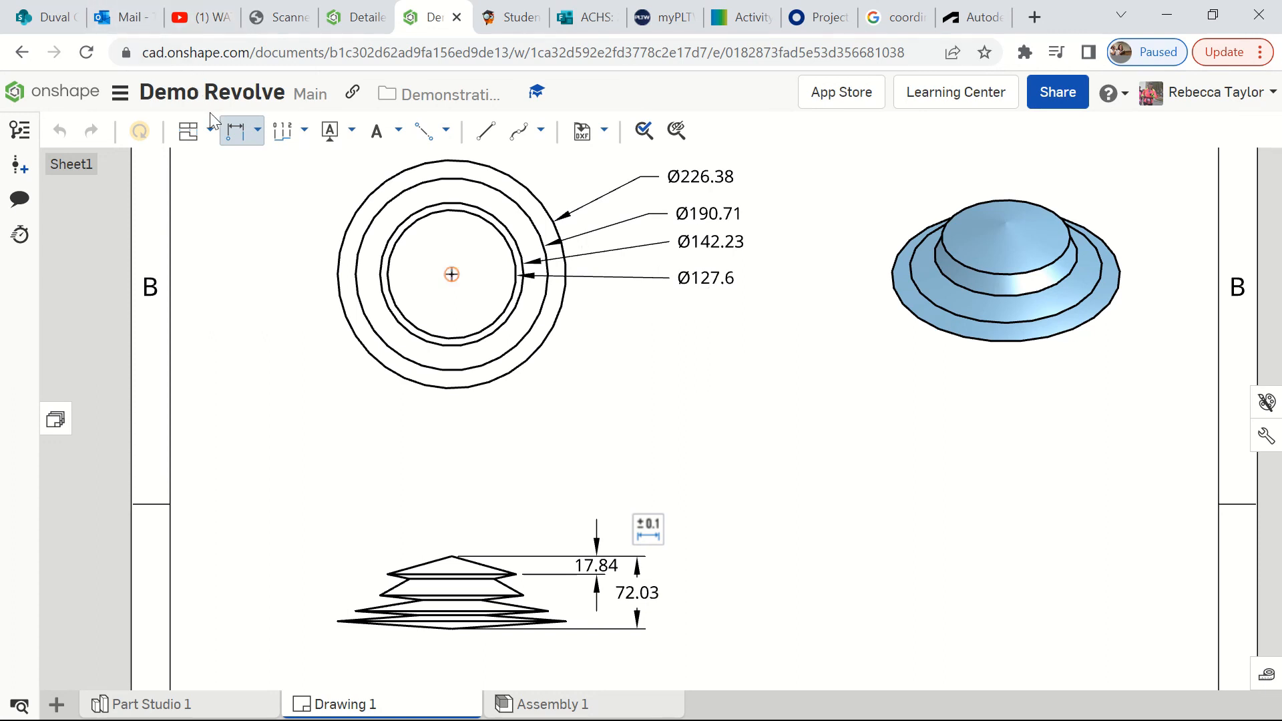
key(Escape)
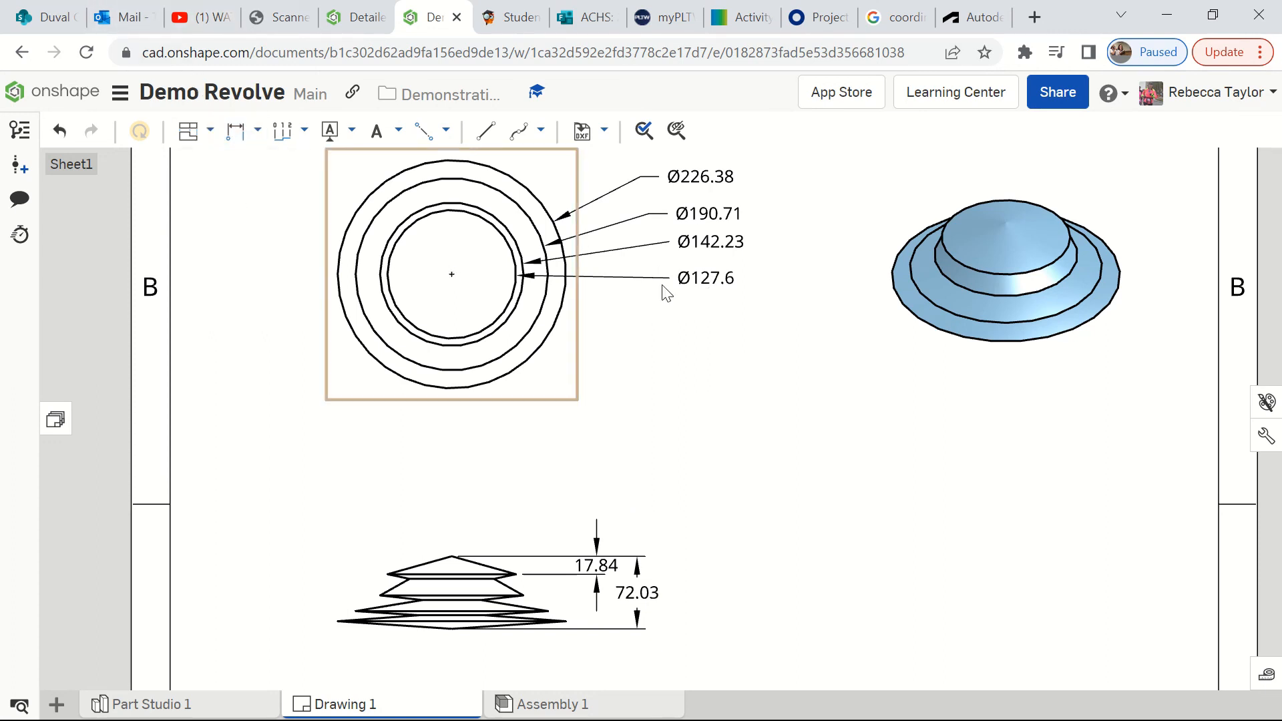
Open the diameter dimension of the top view's innermost circle for editing.
click(707, 278)
right_click(709, 279)
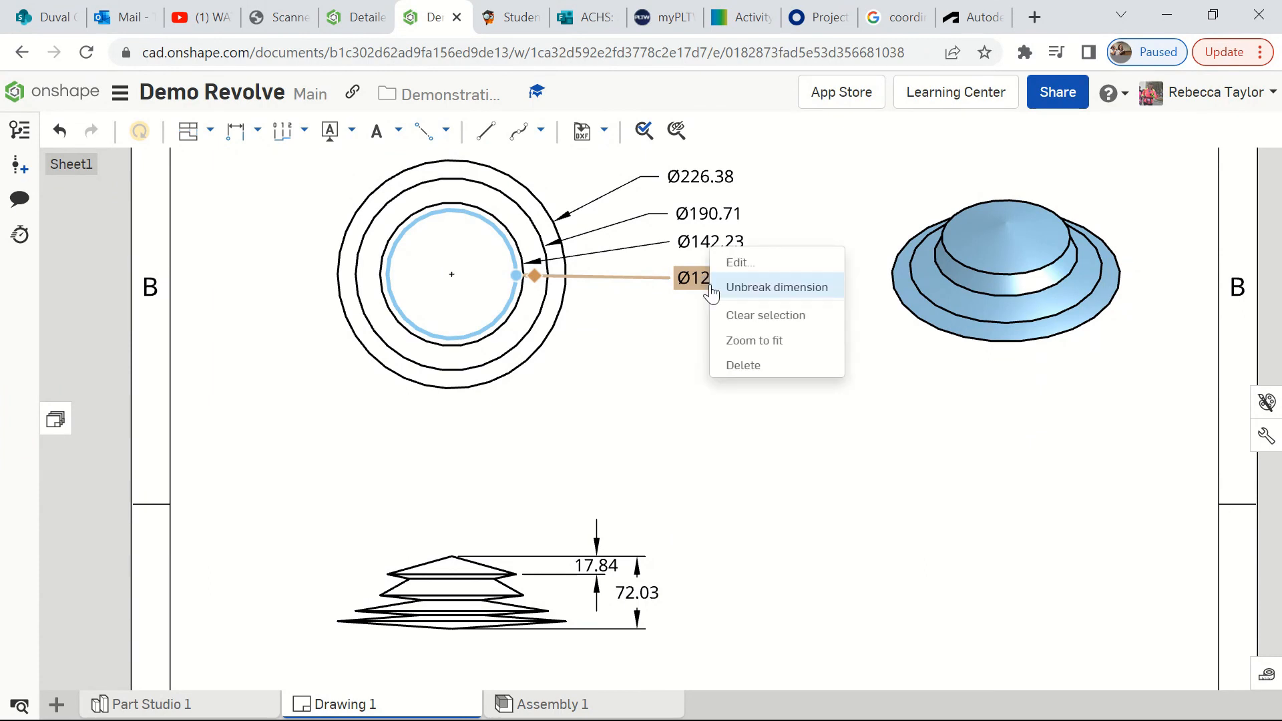
click(688, 277)
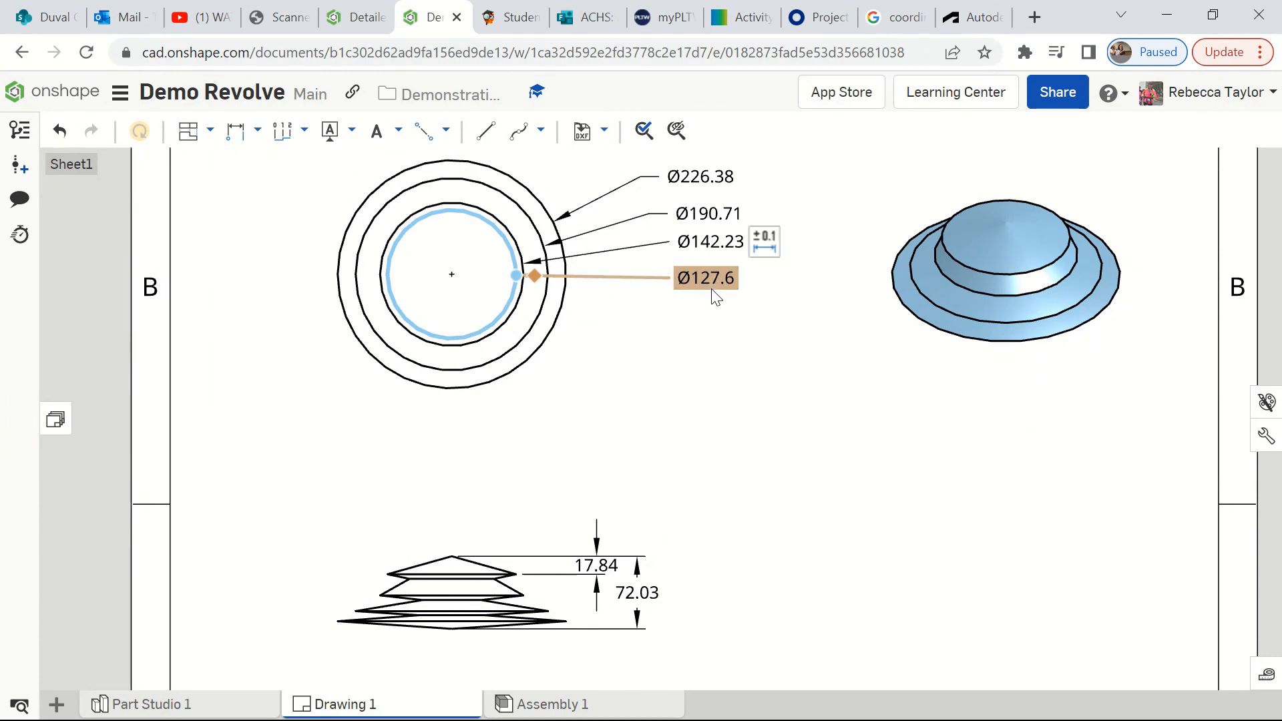
click(765, 240)
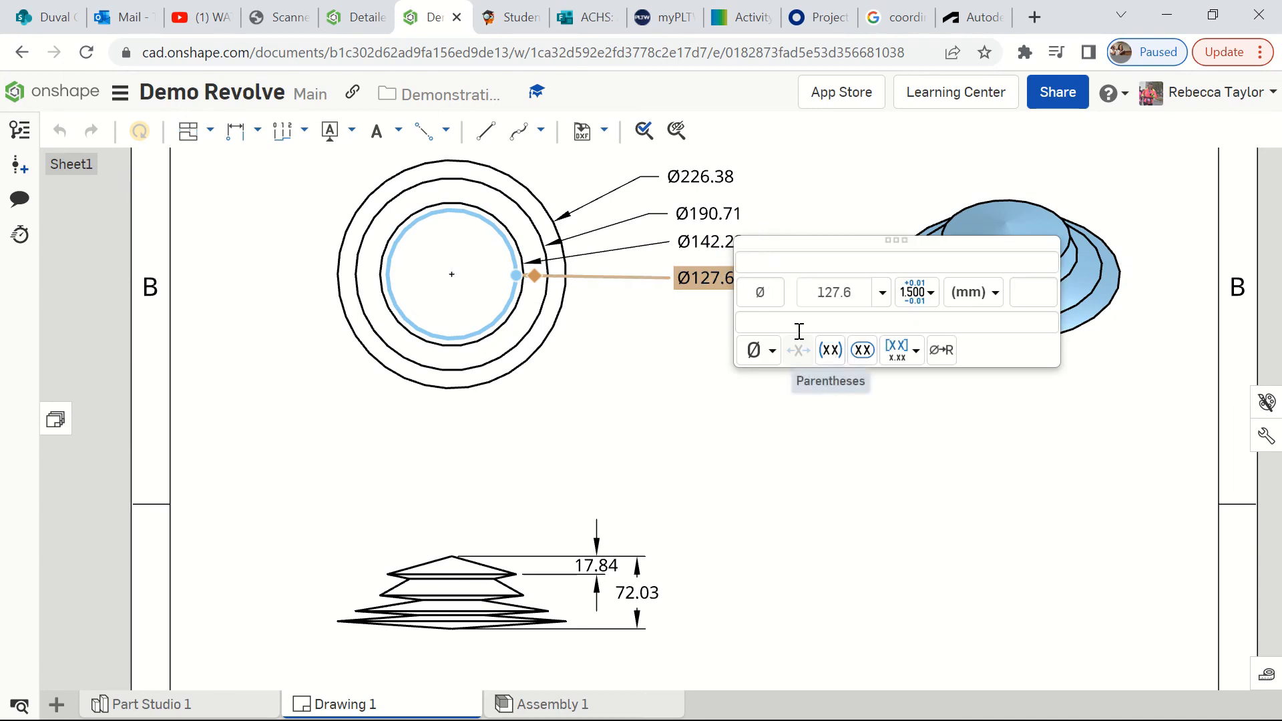
click(757, 351)
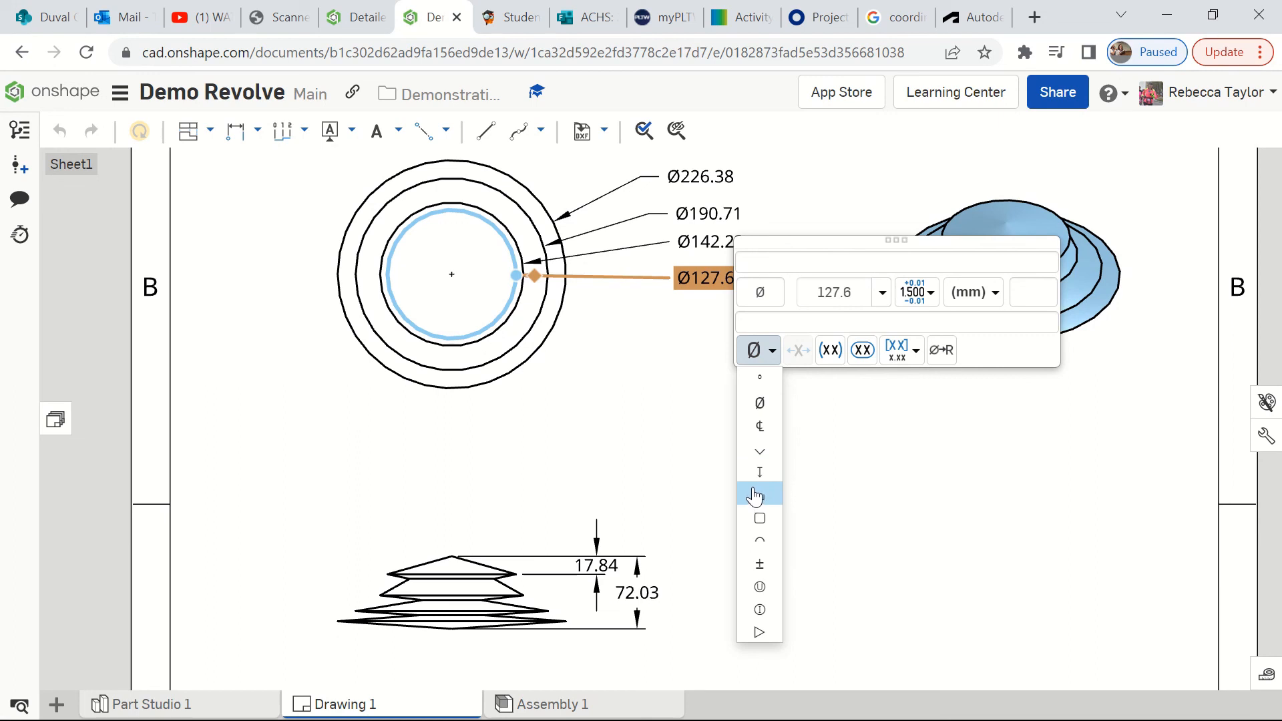
click(758, 588)
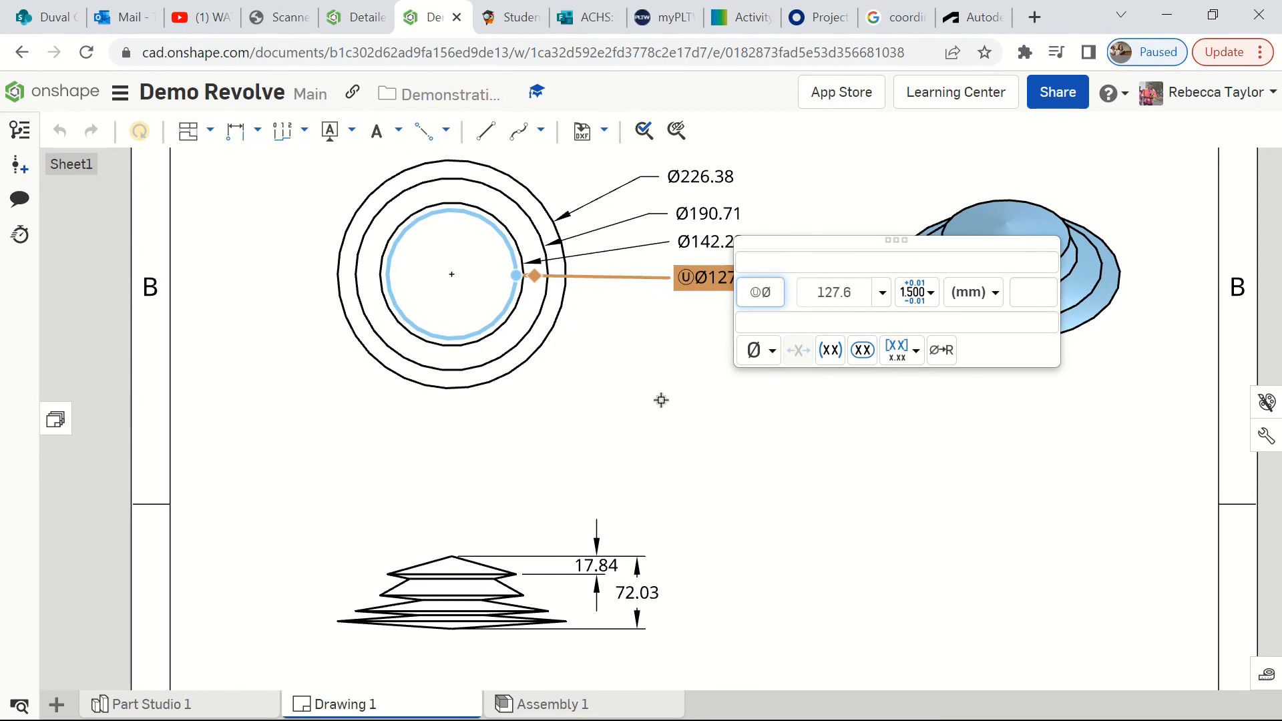
key(BackSpace)
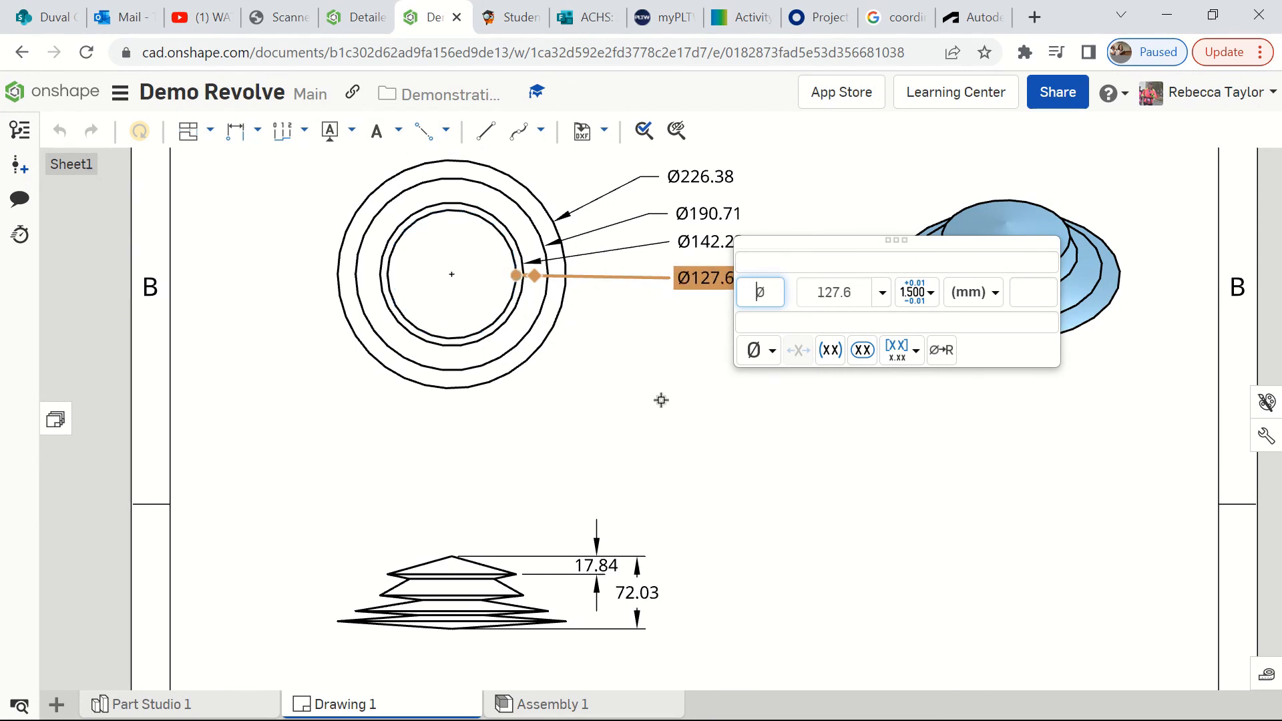
Append the text "circle" after the diameter value of the top view's innermost circle.
click(1043, 294)
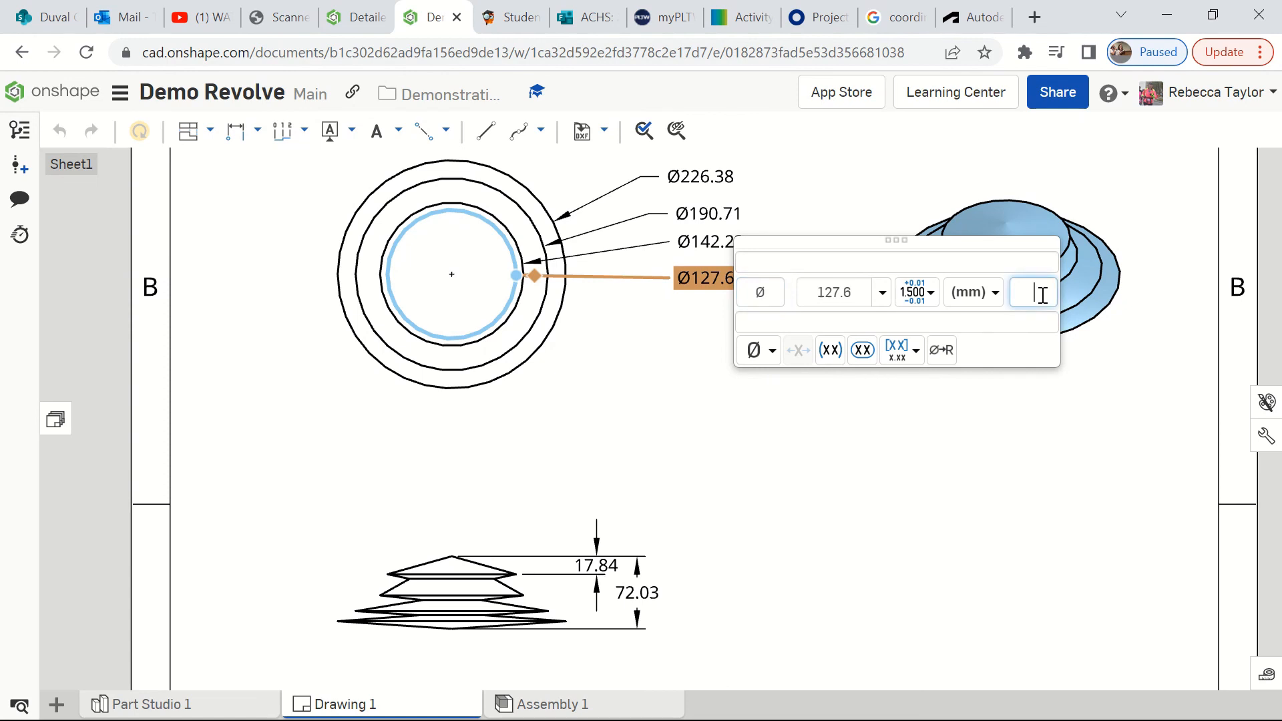
text(circle)
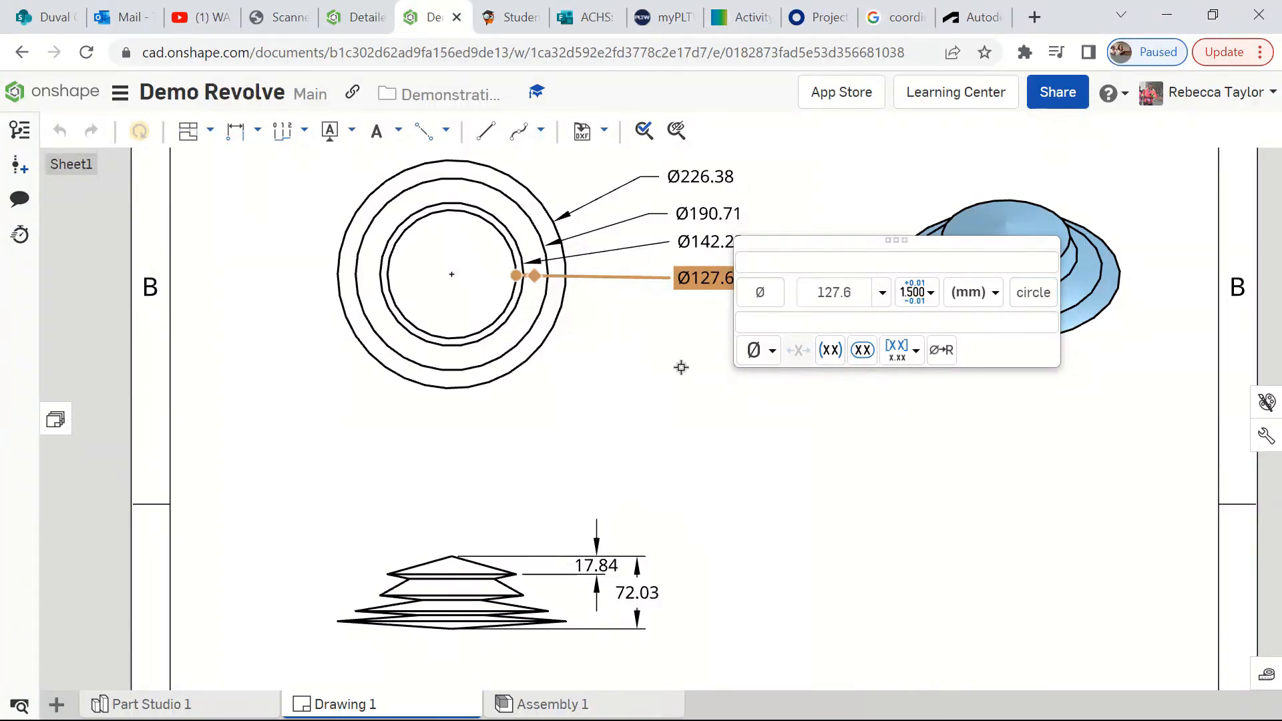
click(713, 341)
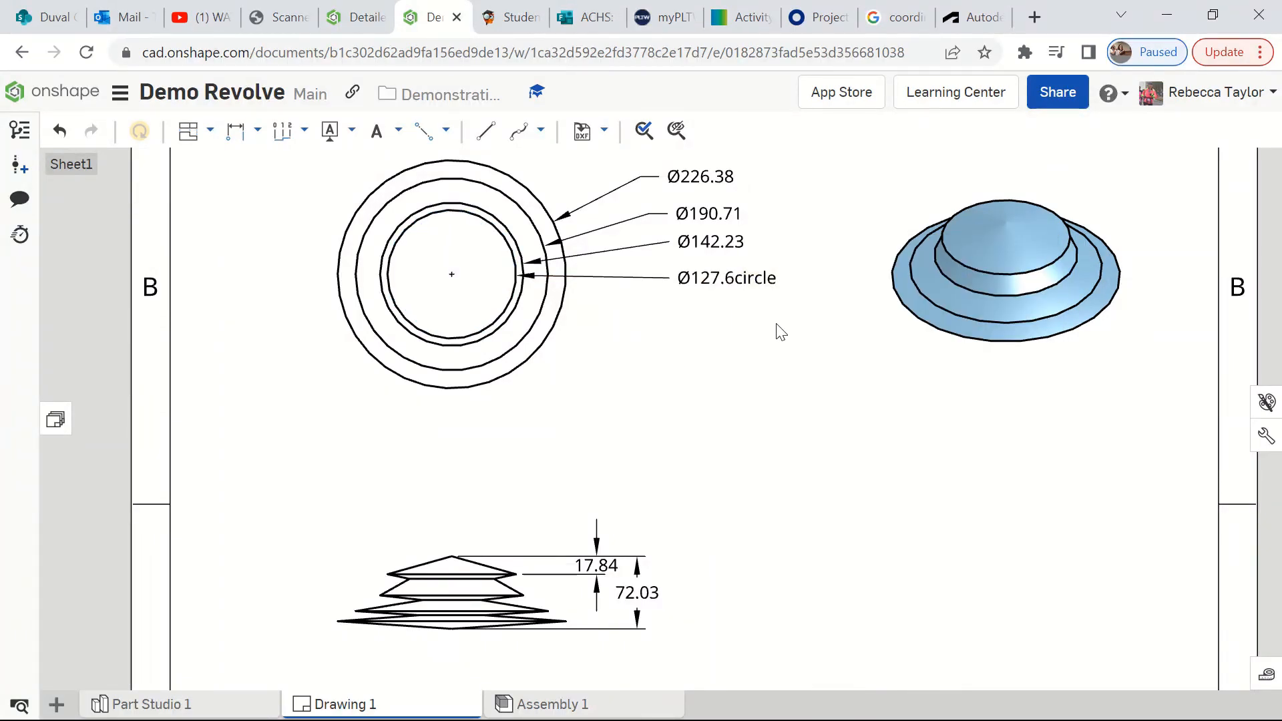
Create vertical section view A through the front view's apex and place it beside the front view, below the isometric view.
scroll(790, 325, down, 1)
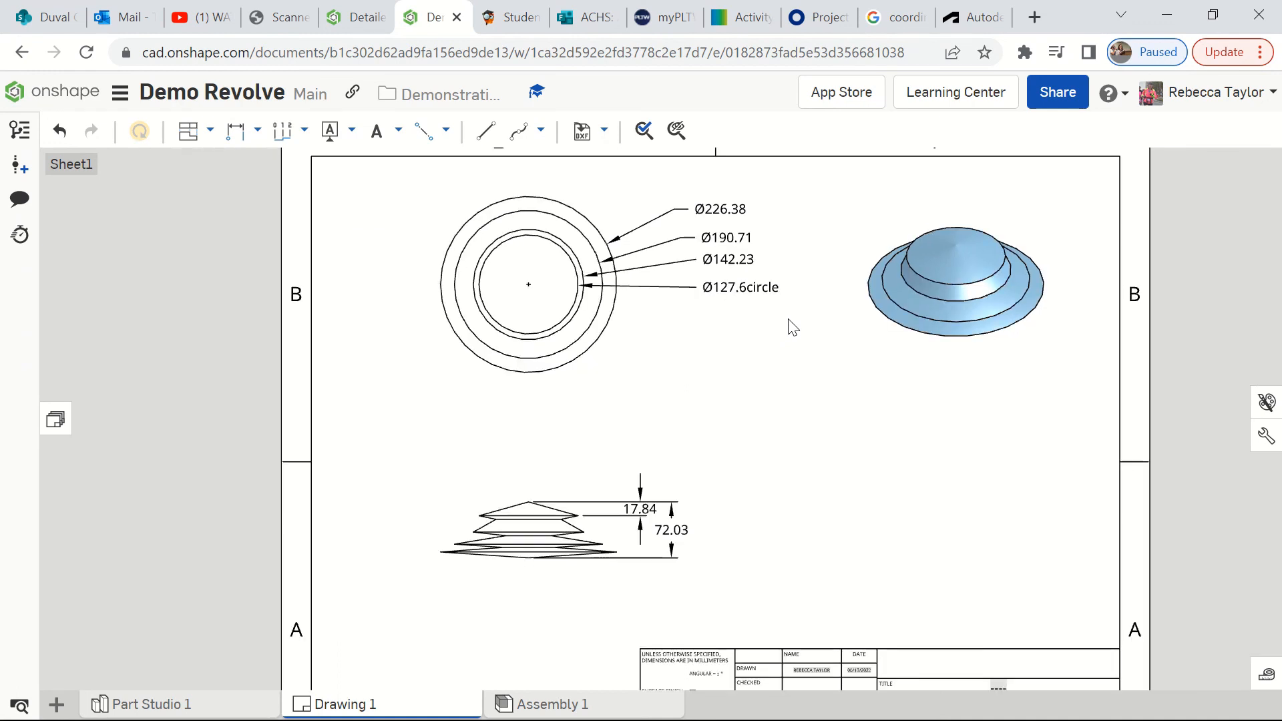
scroll(790, 330, down, 1)
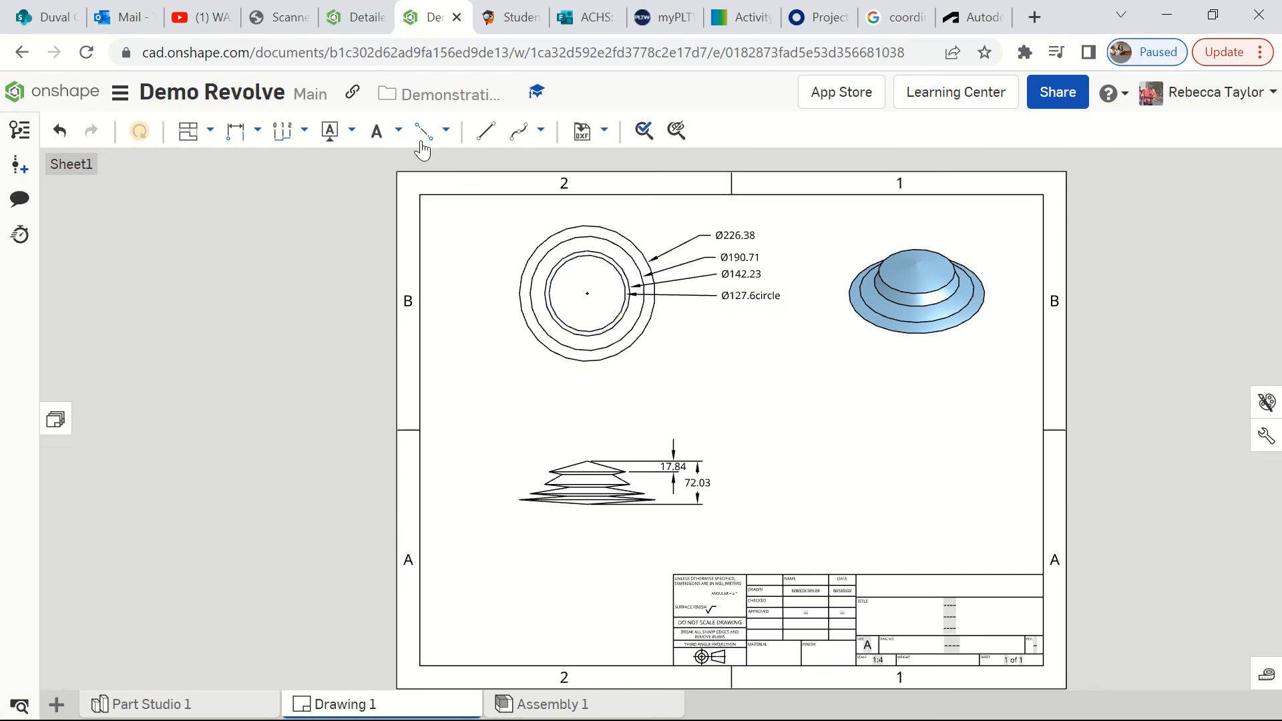
click(208, 135)
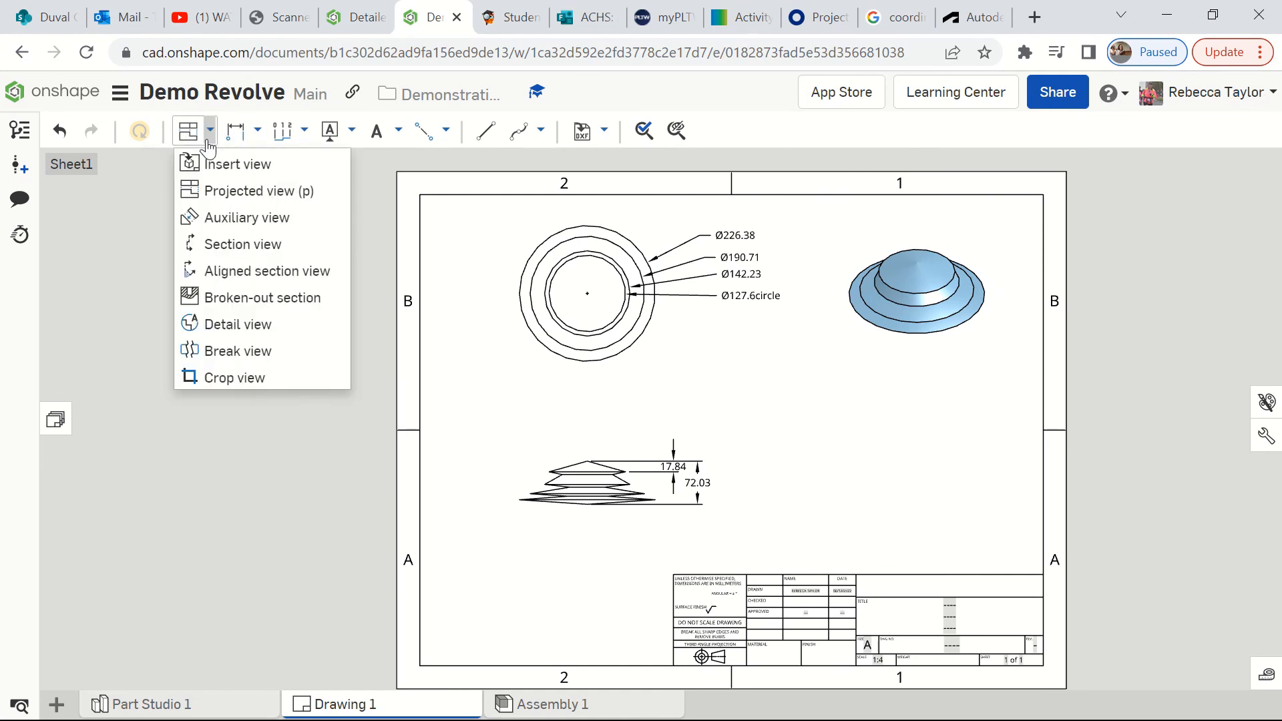
click(234, 245)
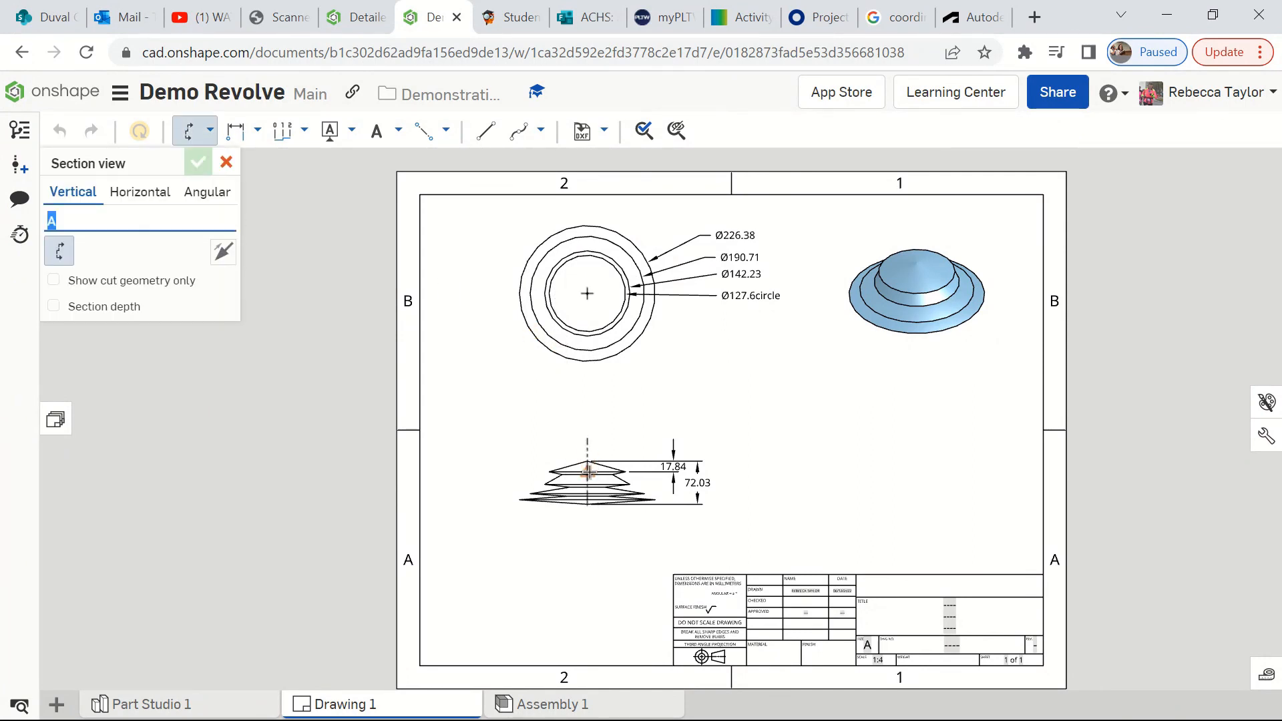
click(587, 460)
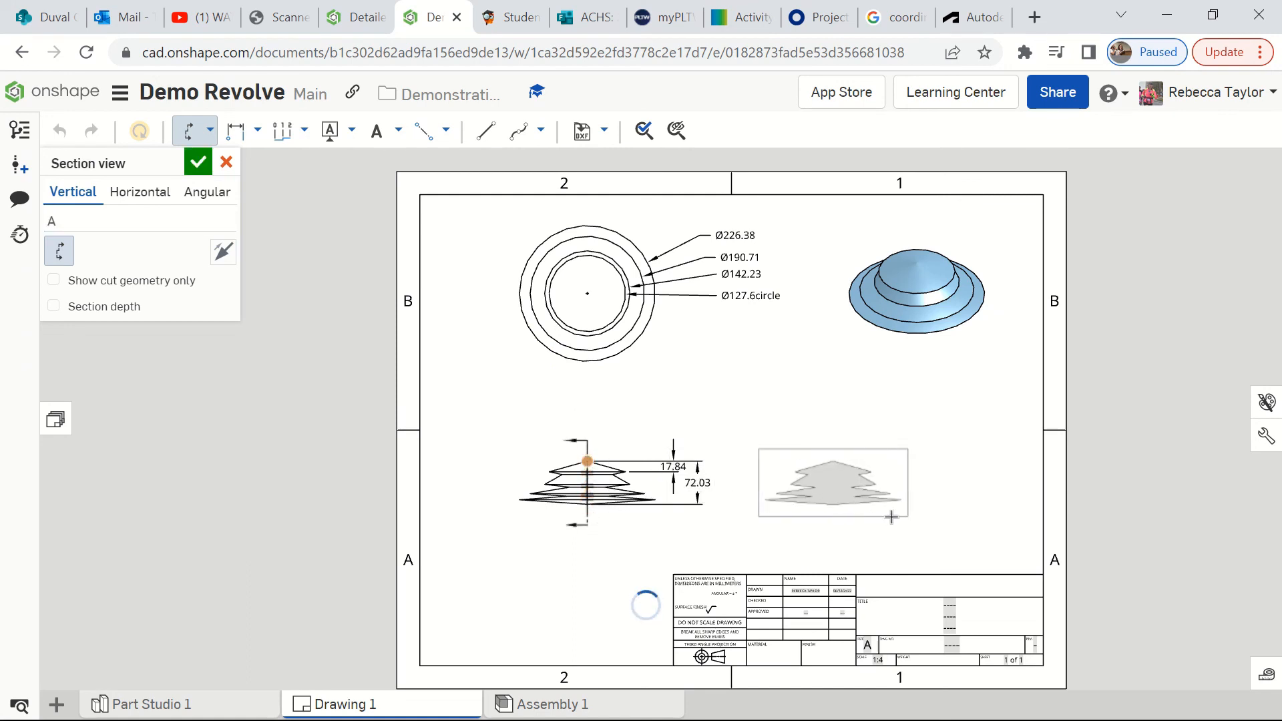
click(968, 519)
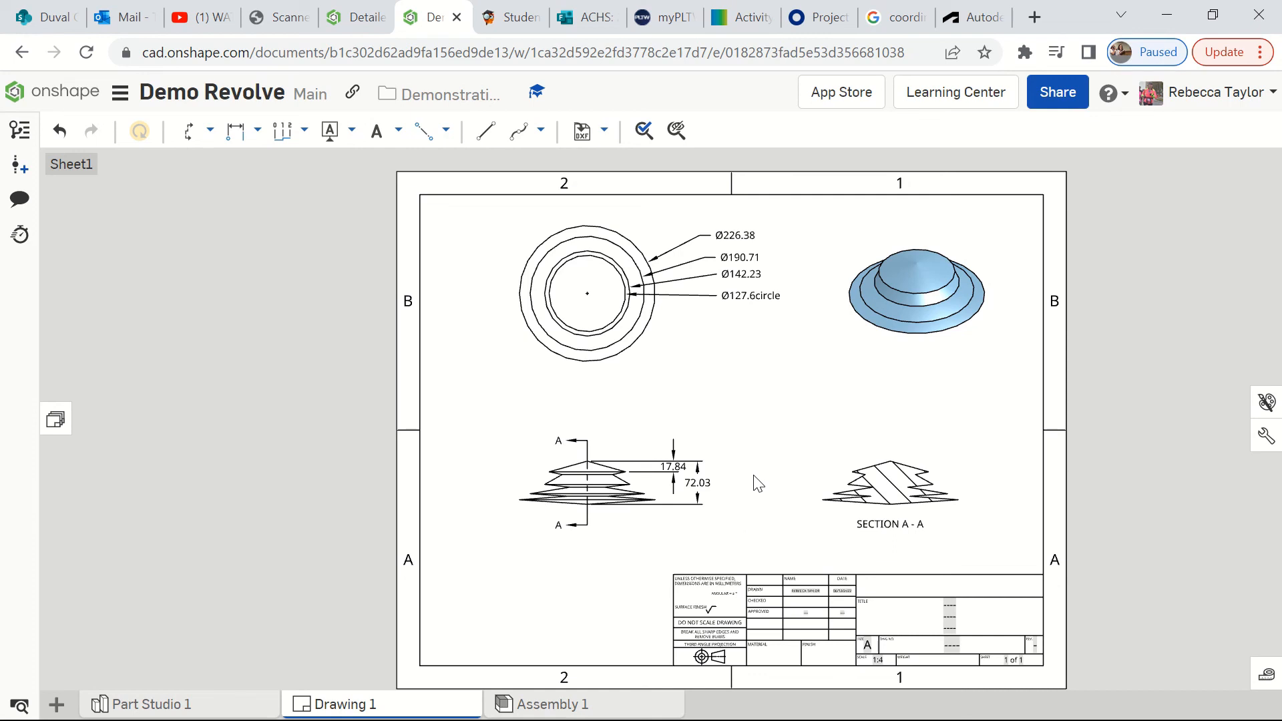
mouse_move(683, 8)
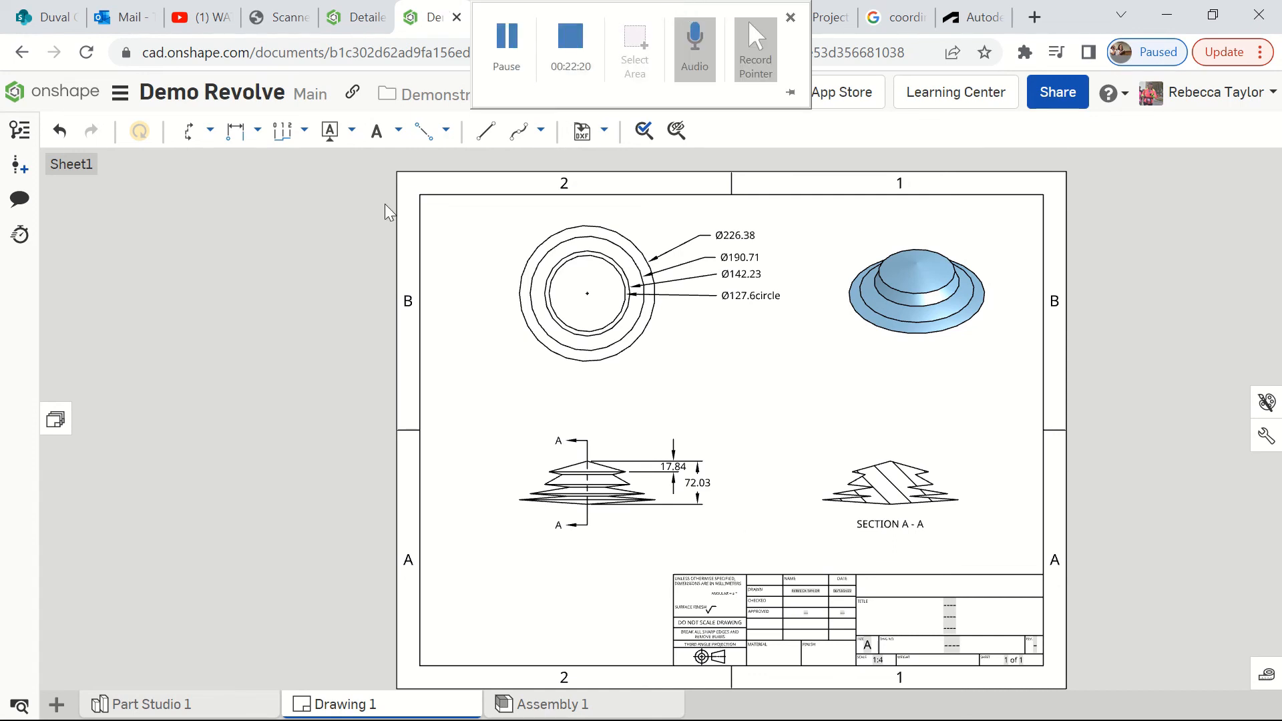
mouse_move(534, 7)
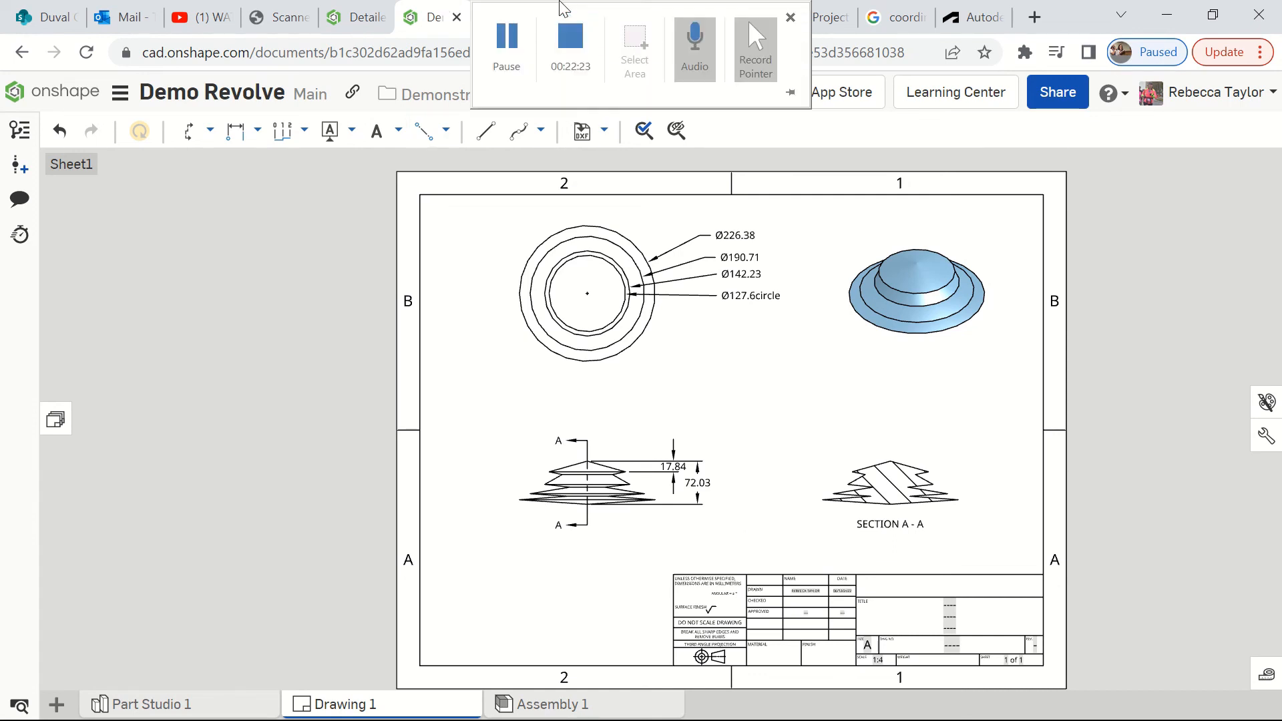